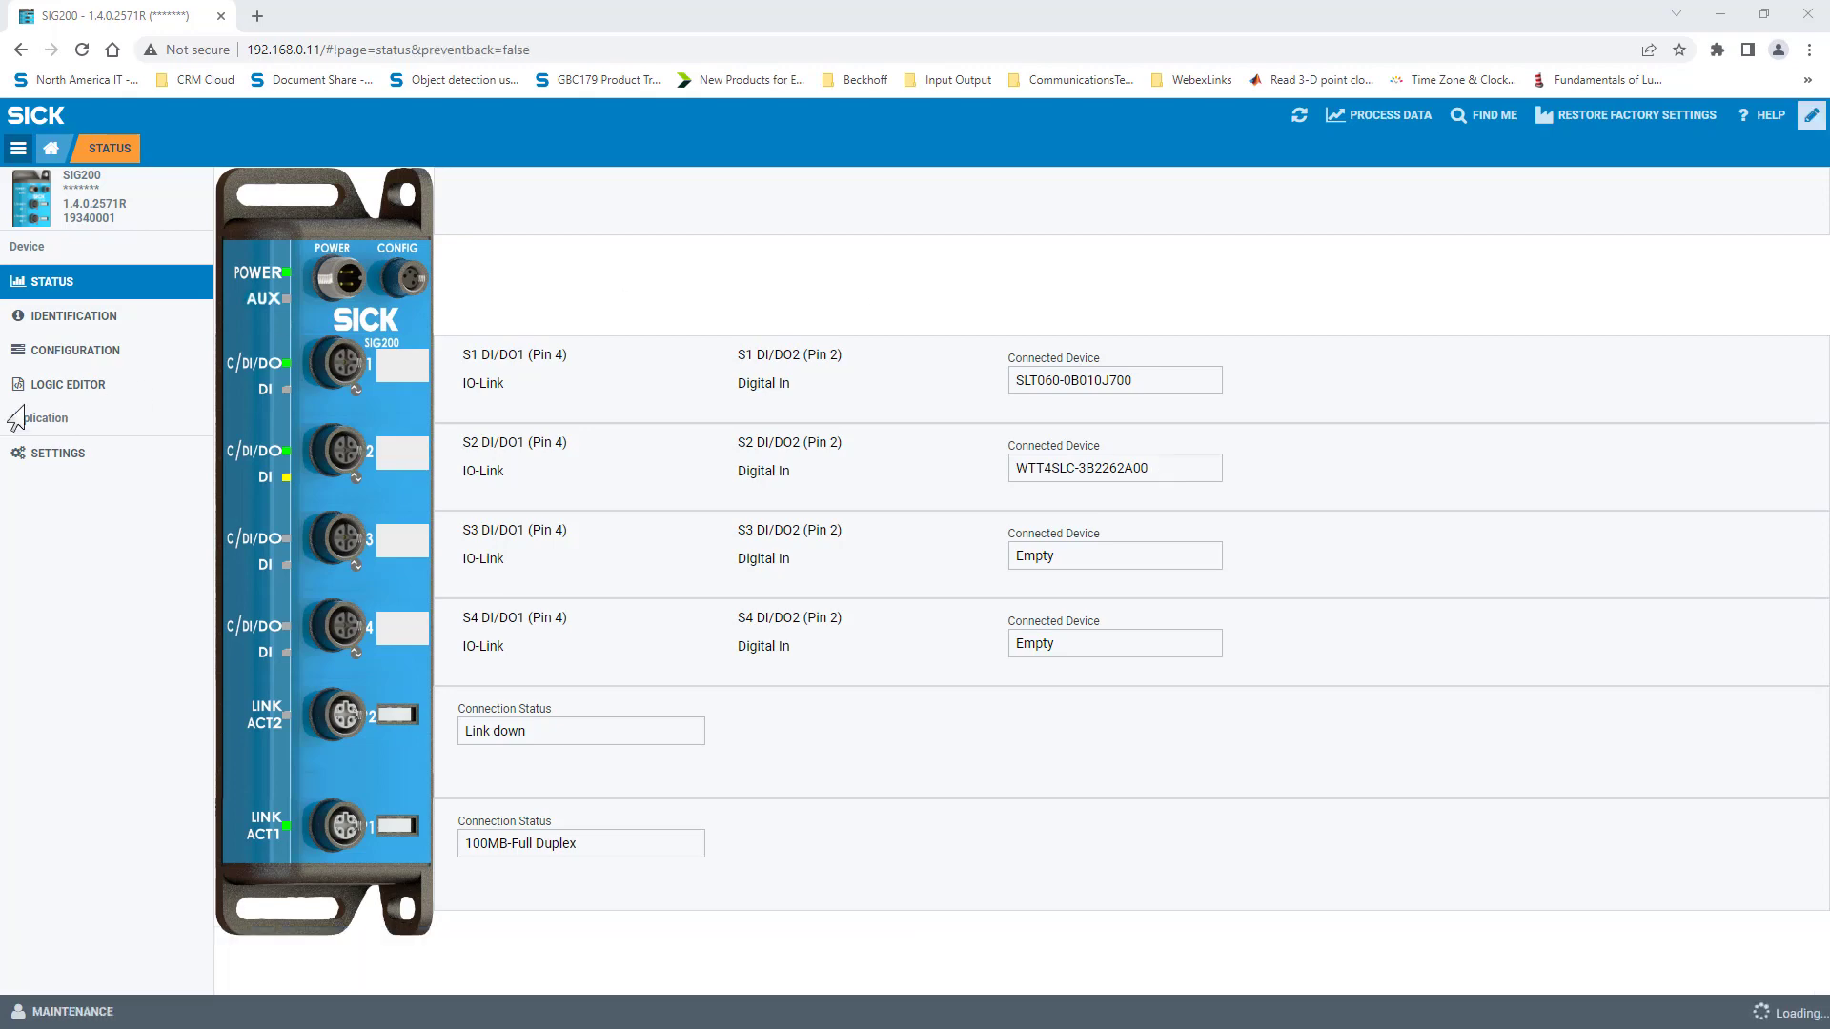
Step: Go to Configuration > IO-Link Devices > Port S2 to show the WTT4SLC sensor's process data inputs
left_click(76, 324)
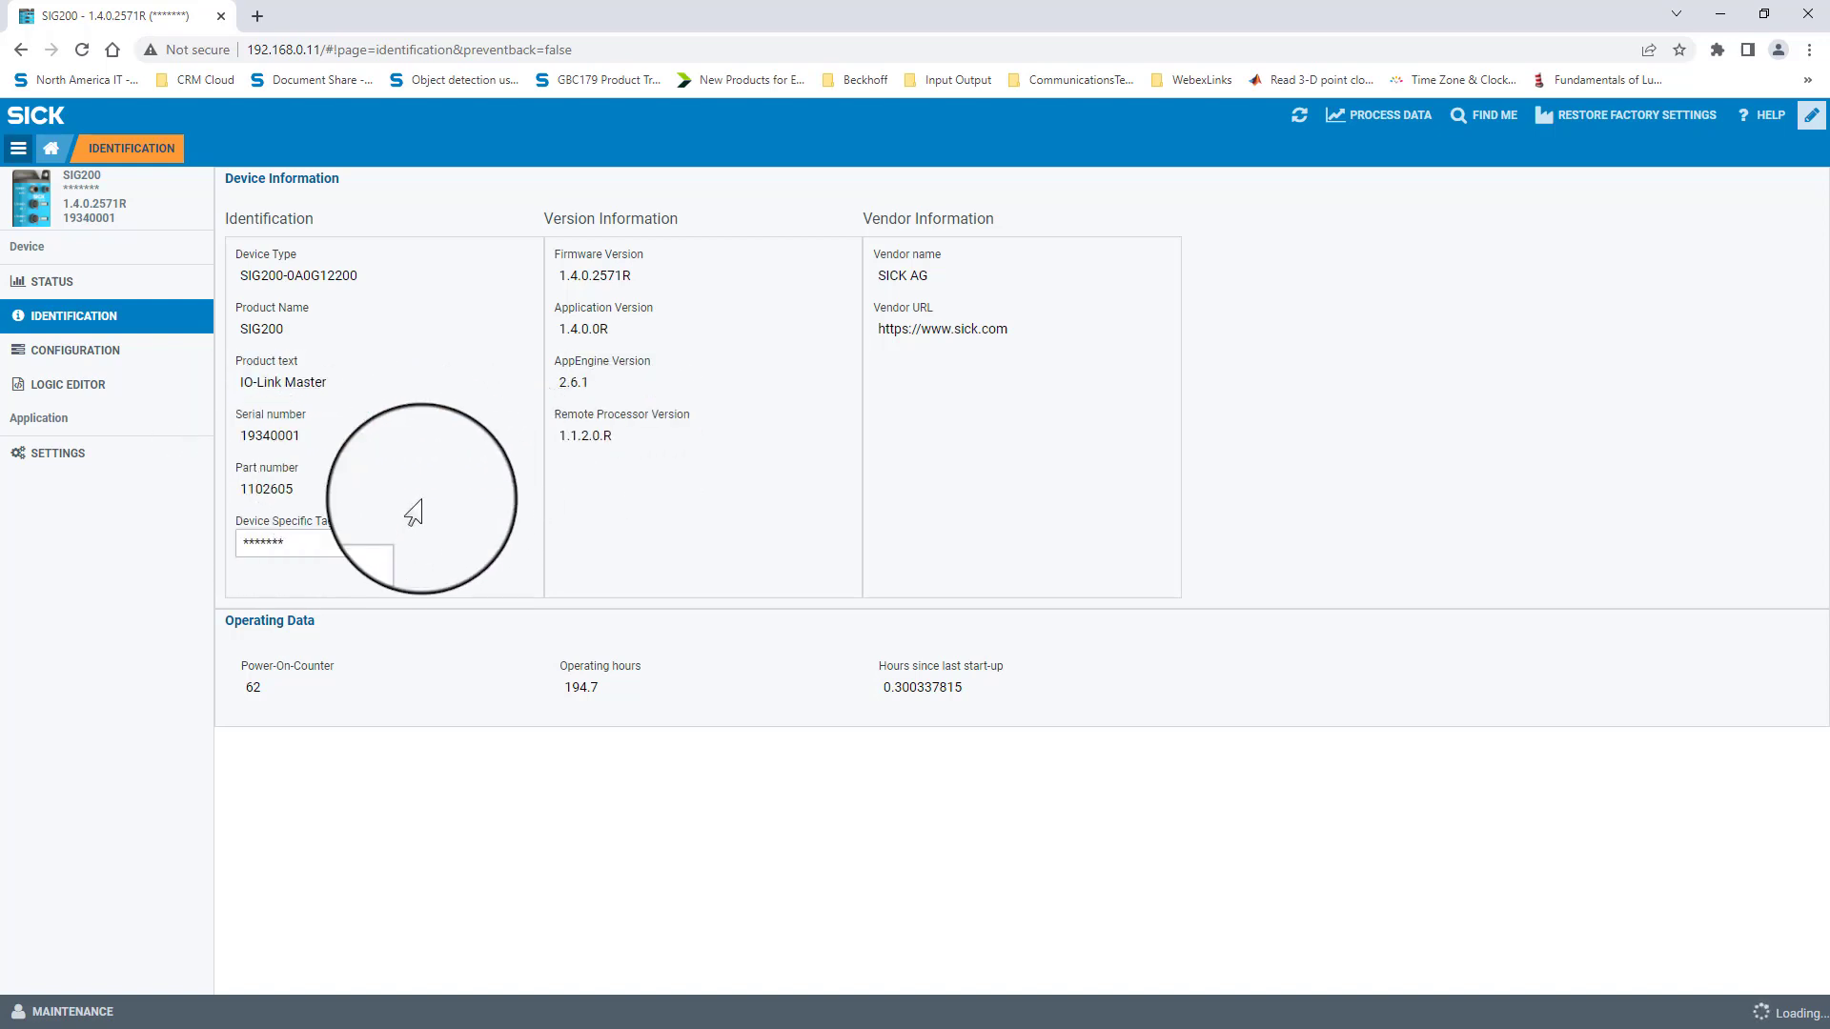
left_click(62, 358)
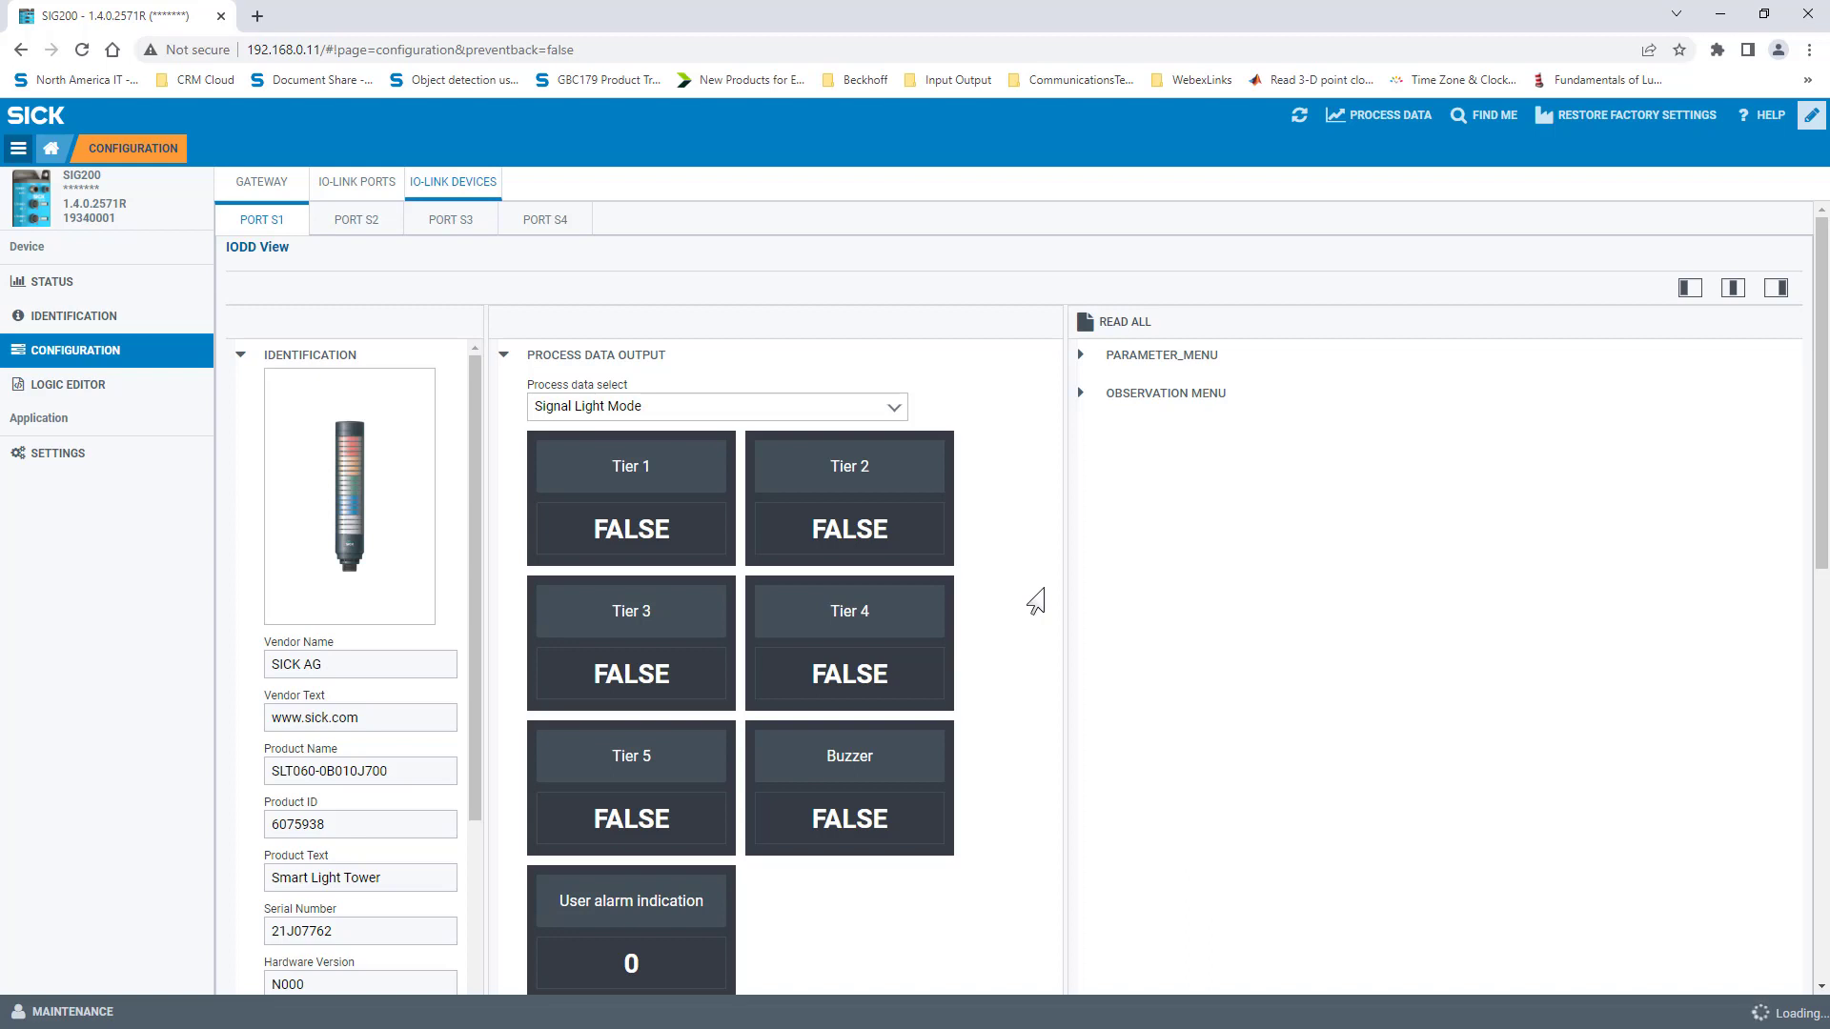
left_click(358, 225)
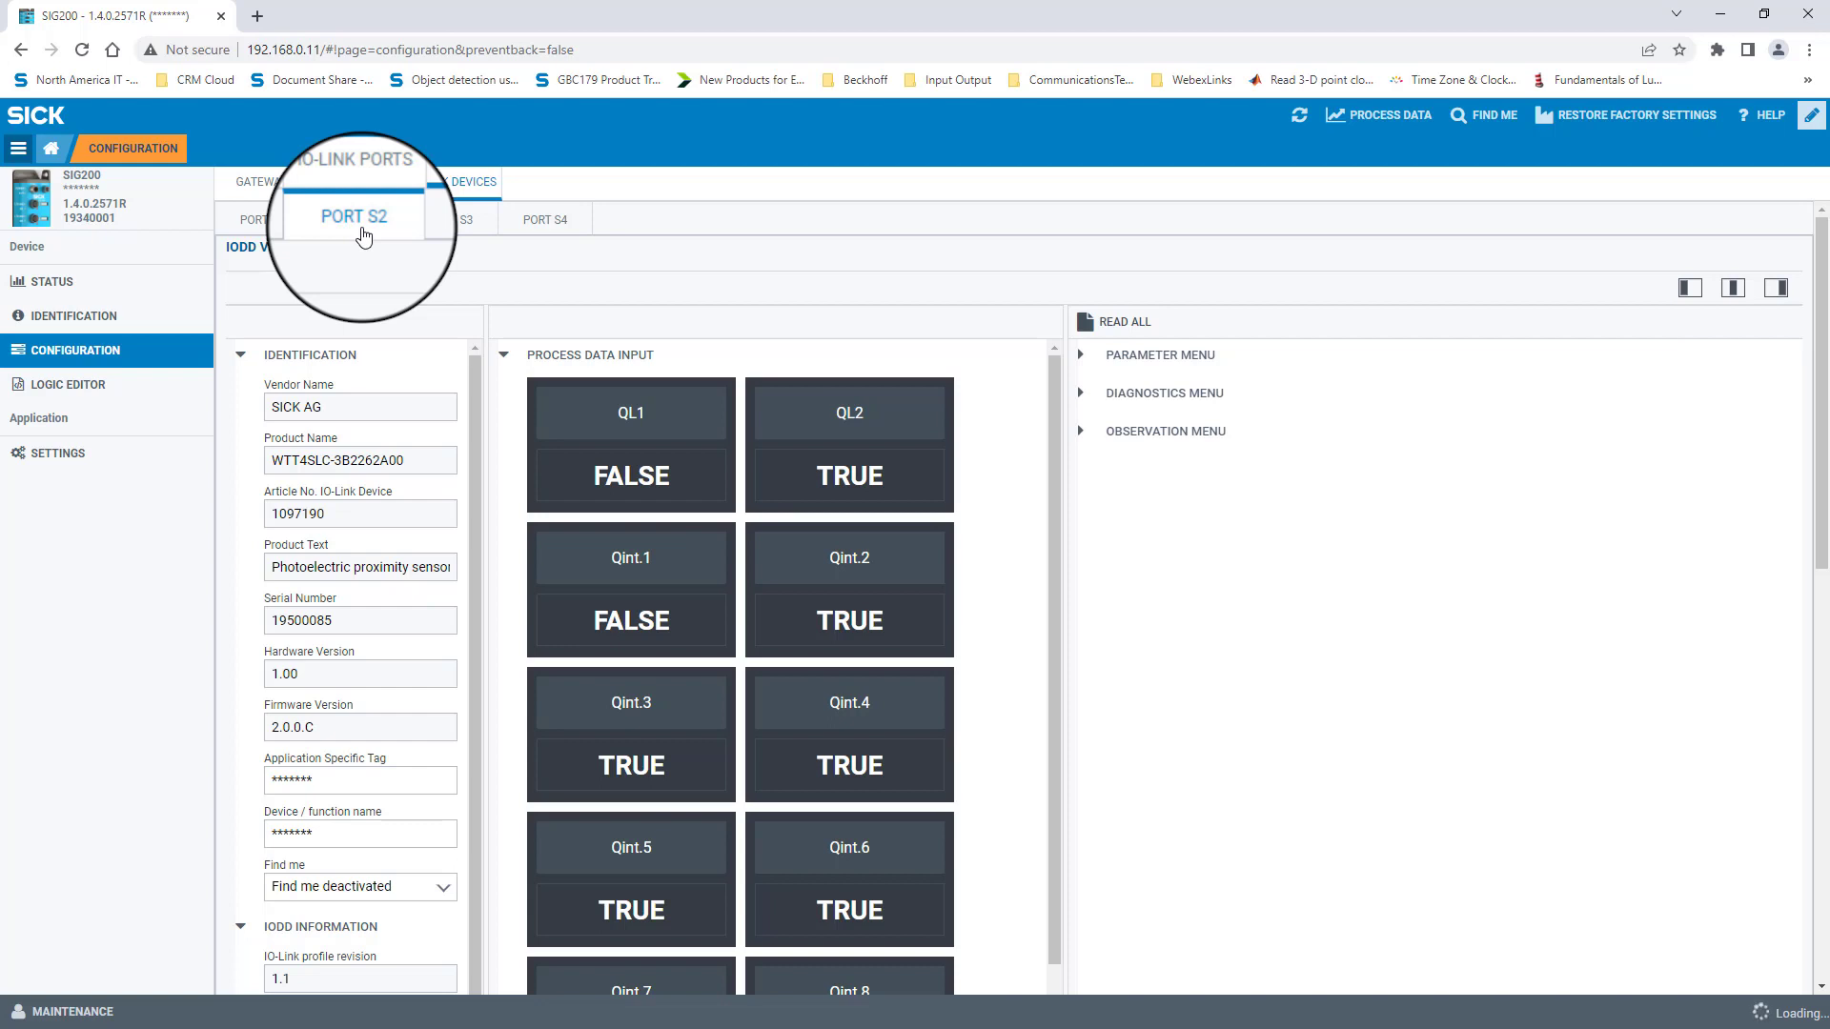
left_click(1077, 354)
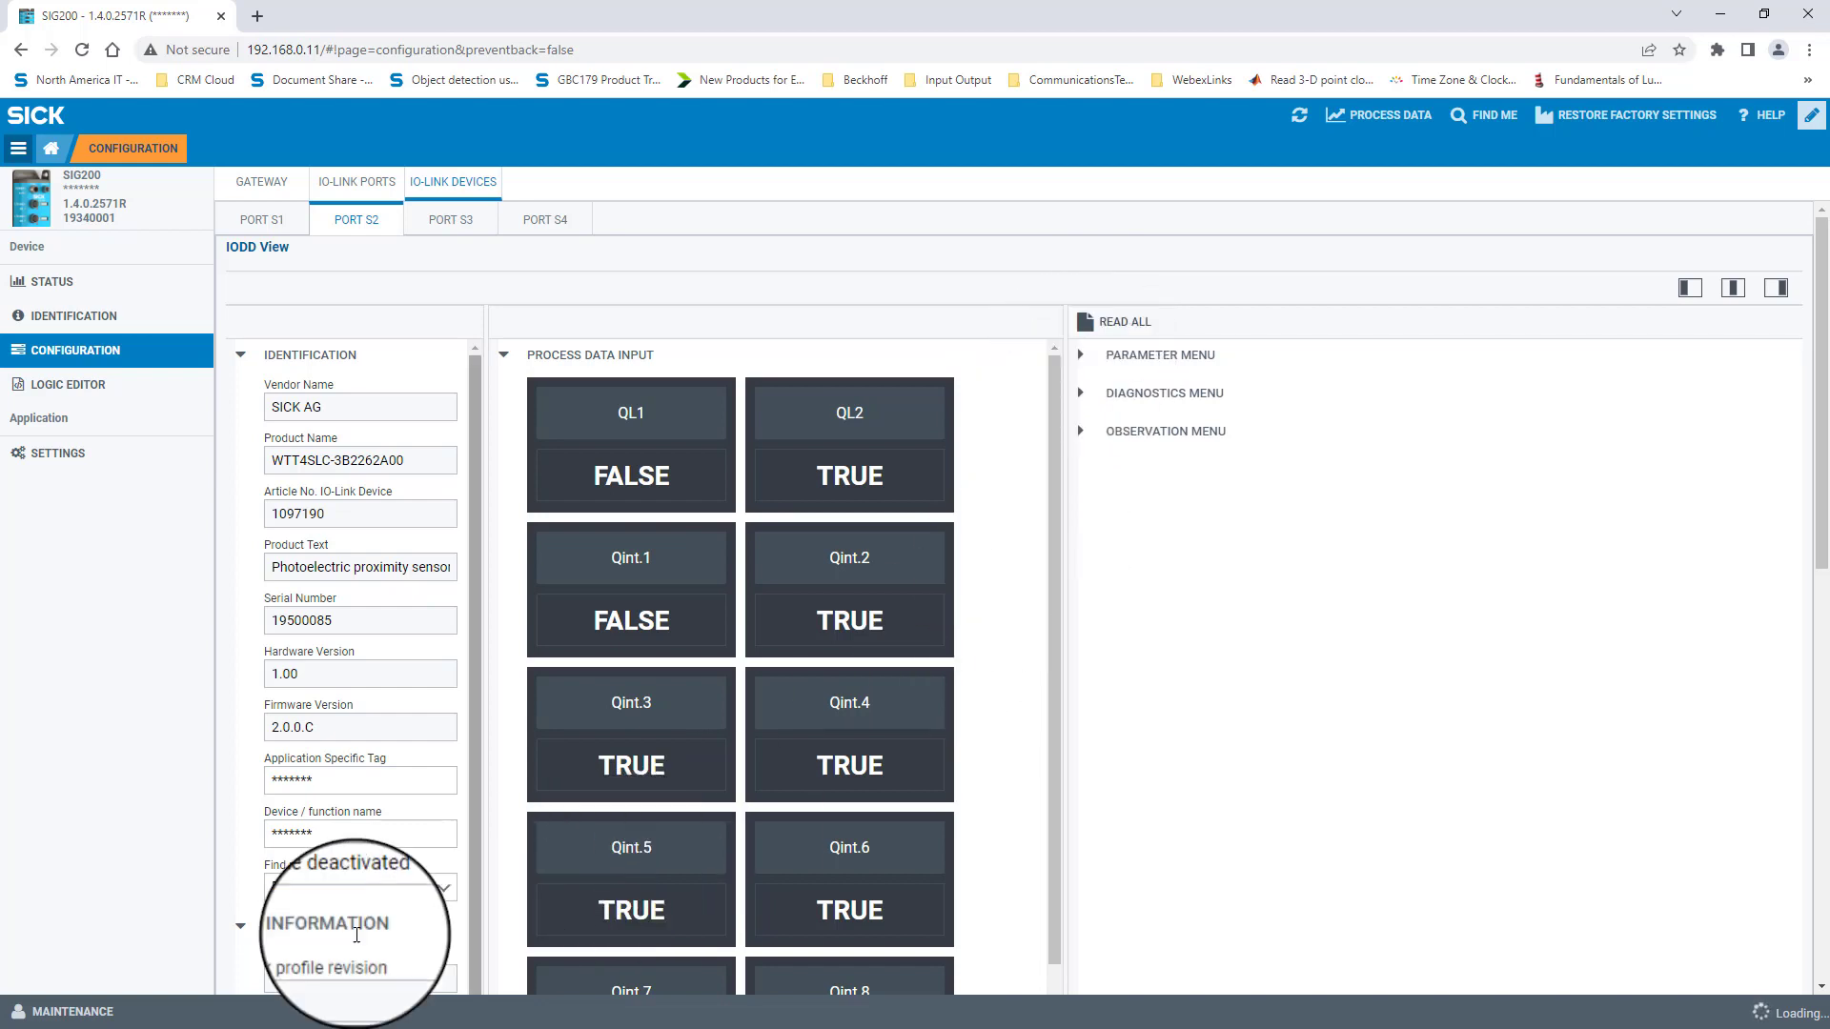
Step: Sign in with the Maintenance username and its password
left_click(55, 1015)
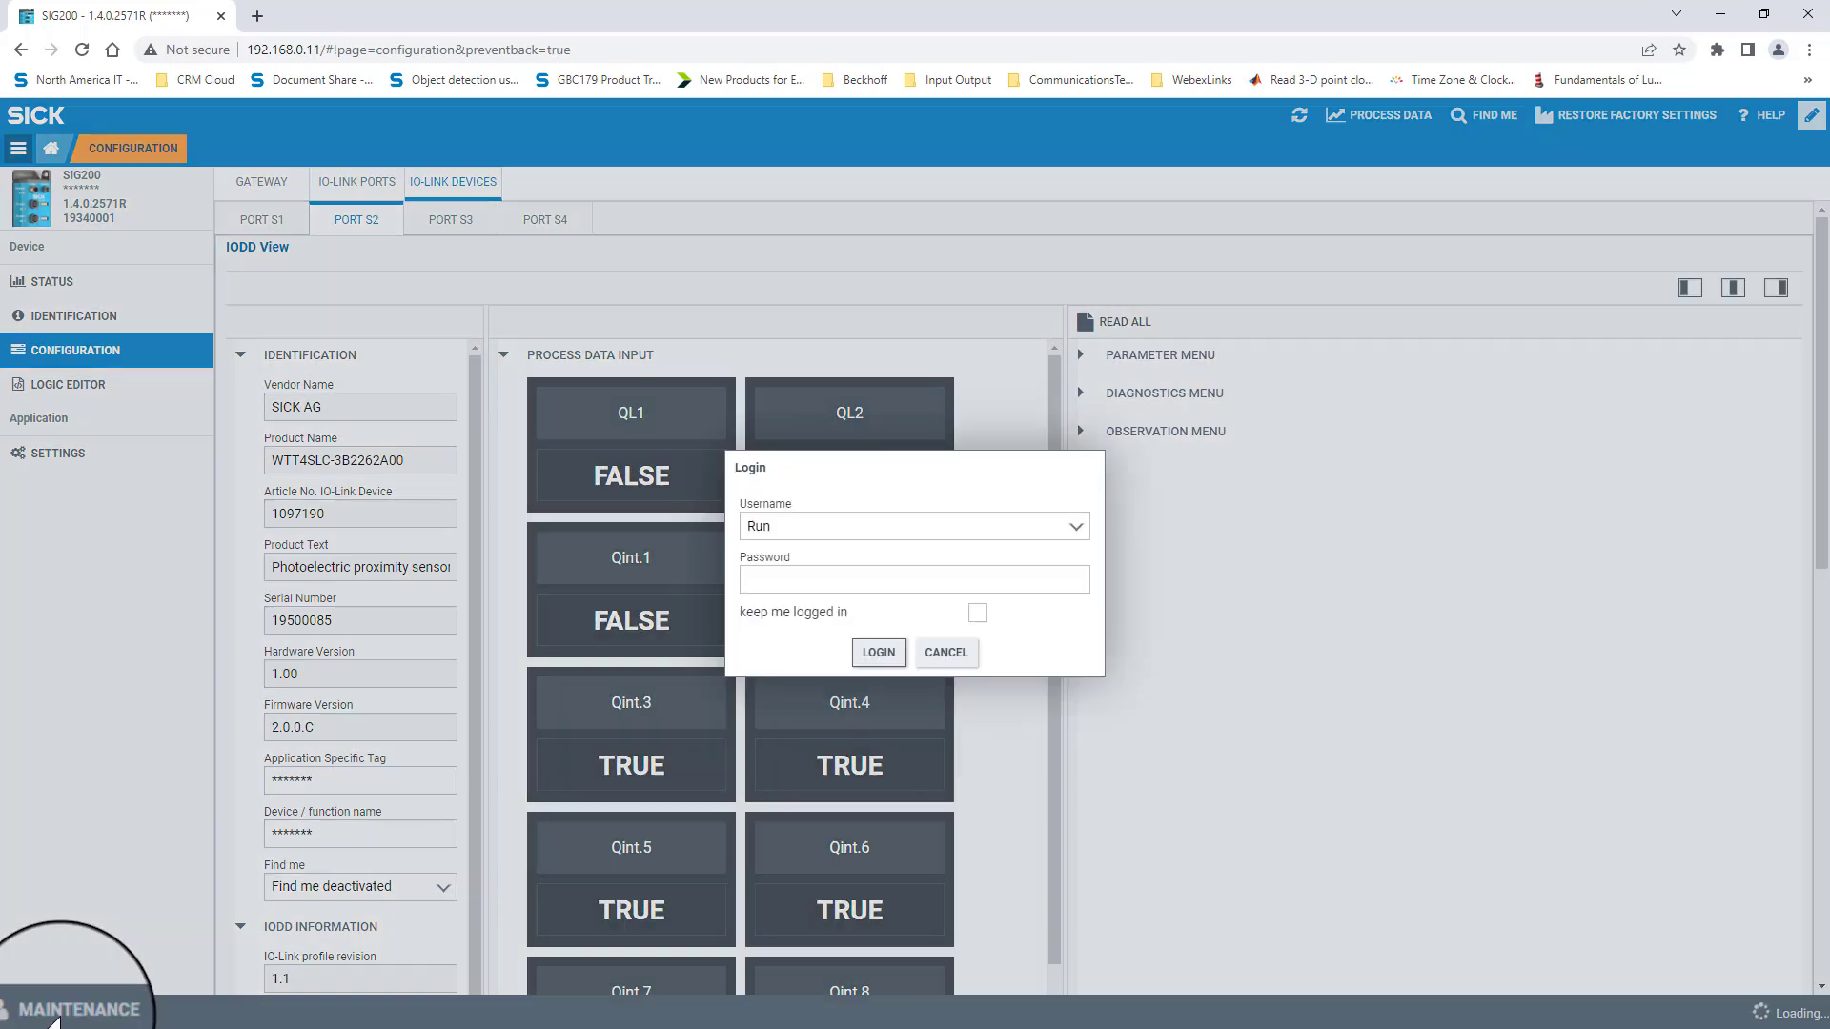
left_click(1076, 529)
left_click(1049, 583)
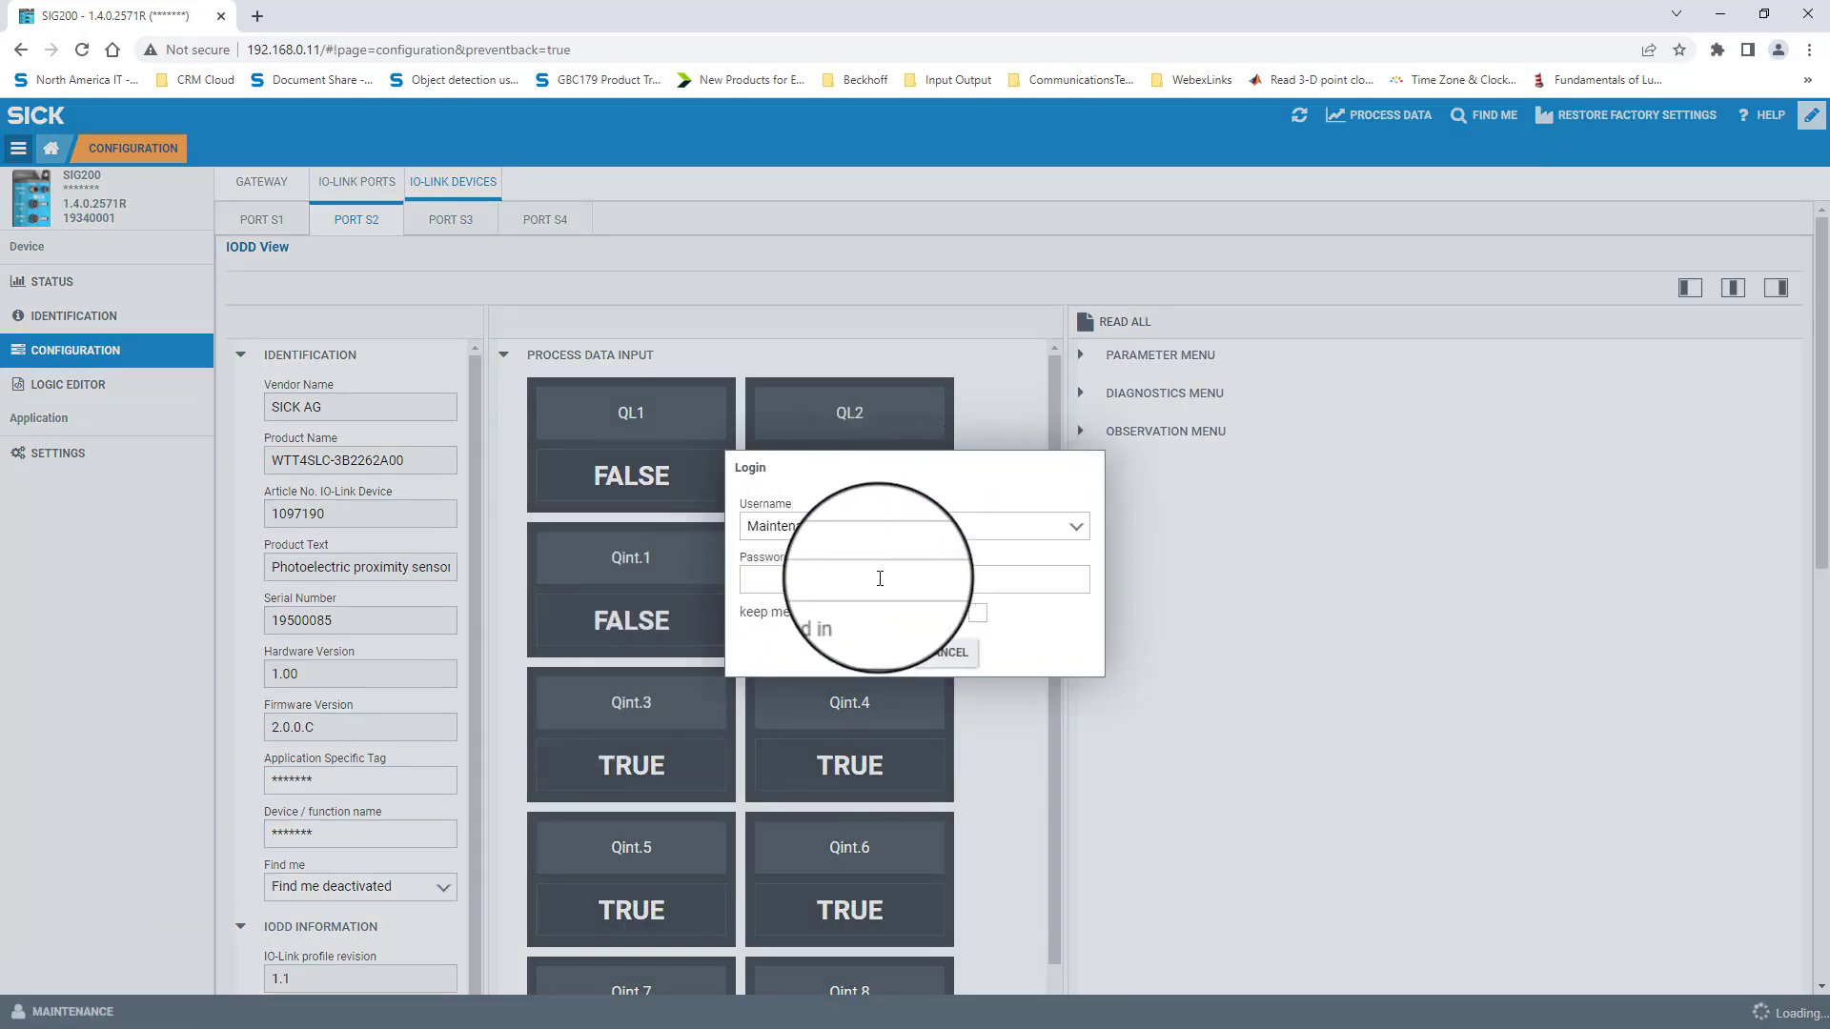
left_click(880, 579)
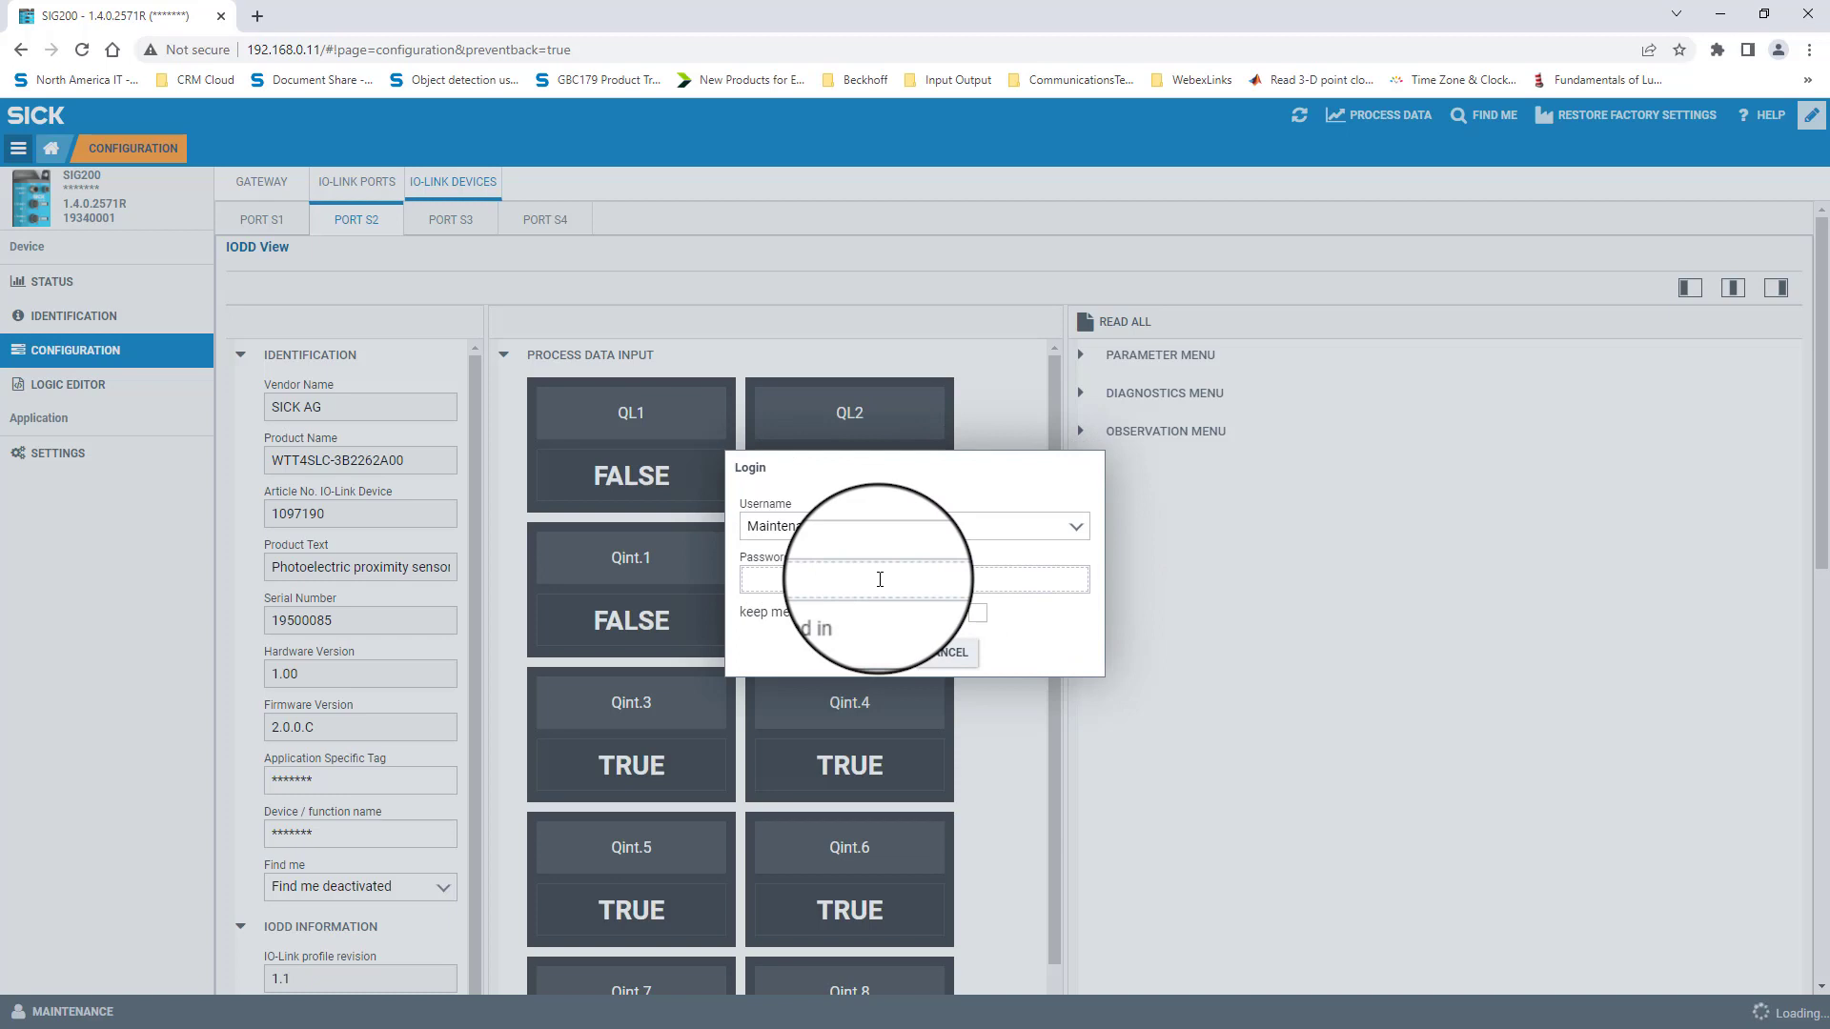
type("main")
left_click(871, 648)
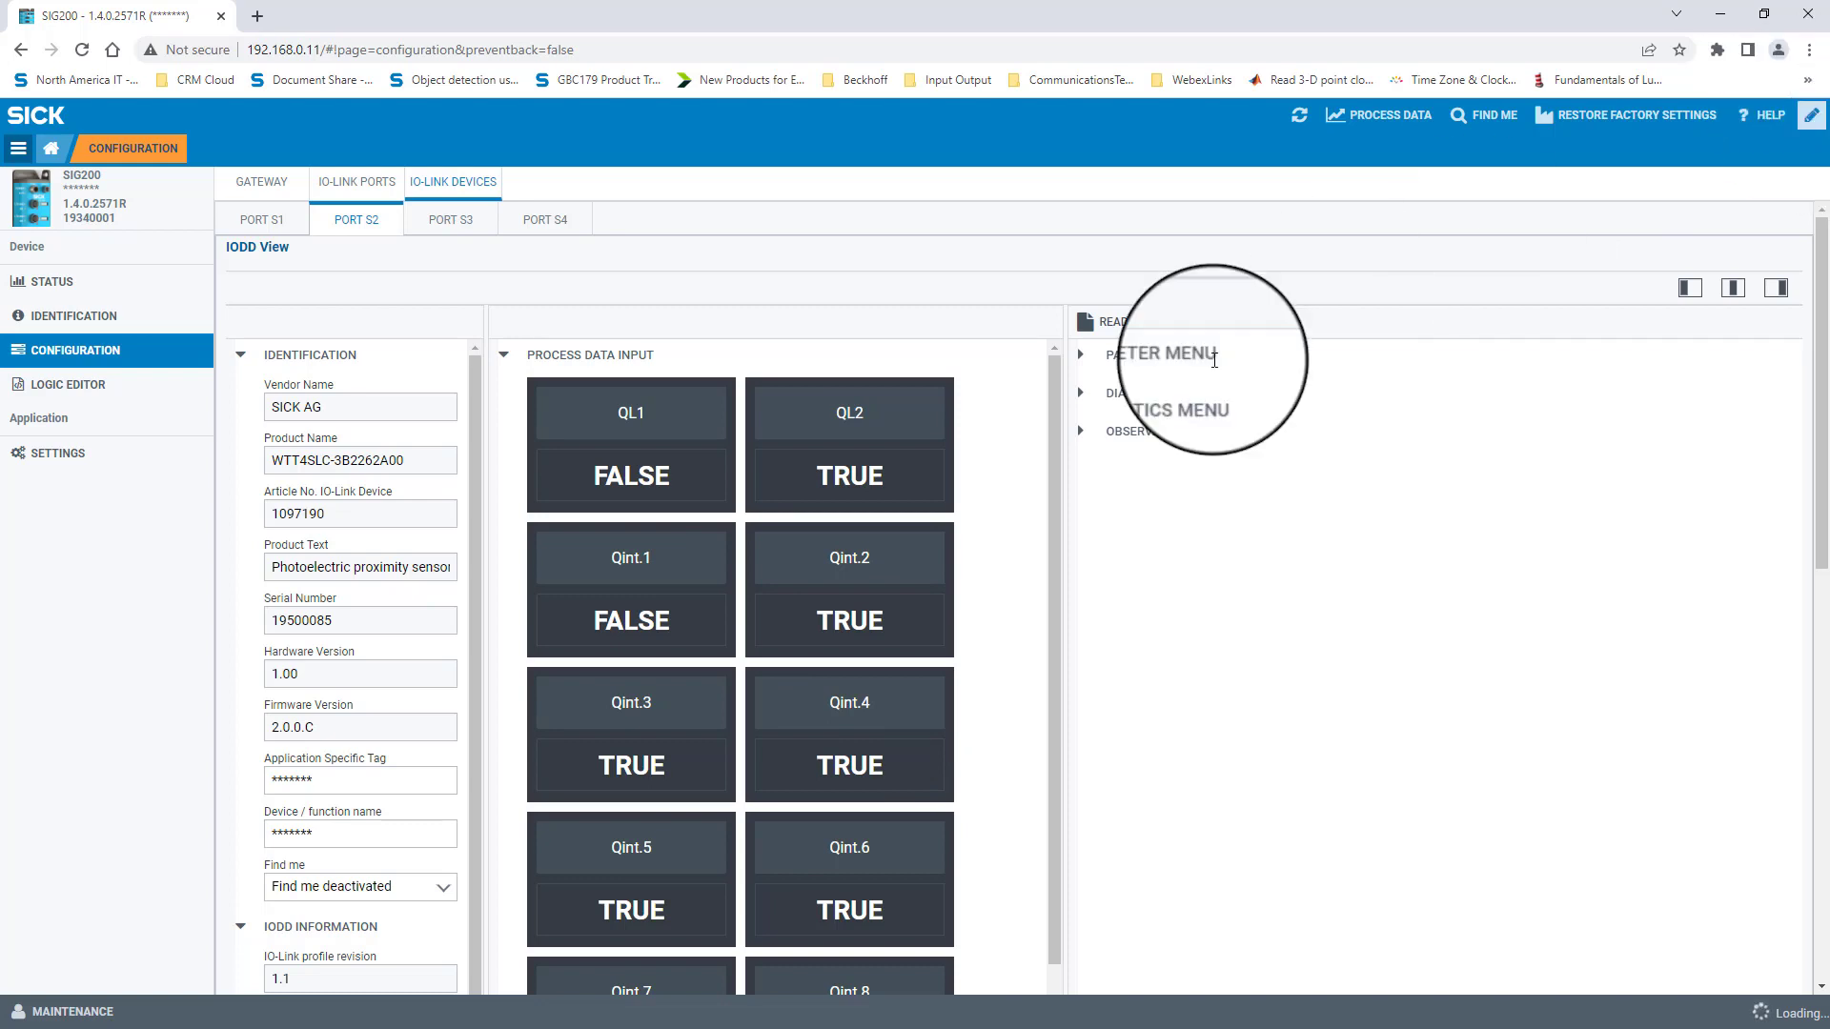
Step: Restore factory settings on the WTT4 sensor at port S2 via General Settings
left_click(1130, 355)
left_click(1084, 386)
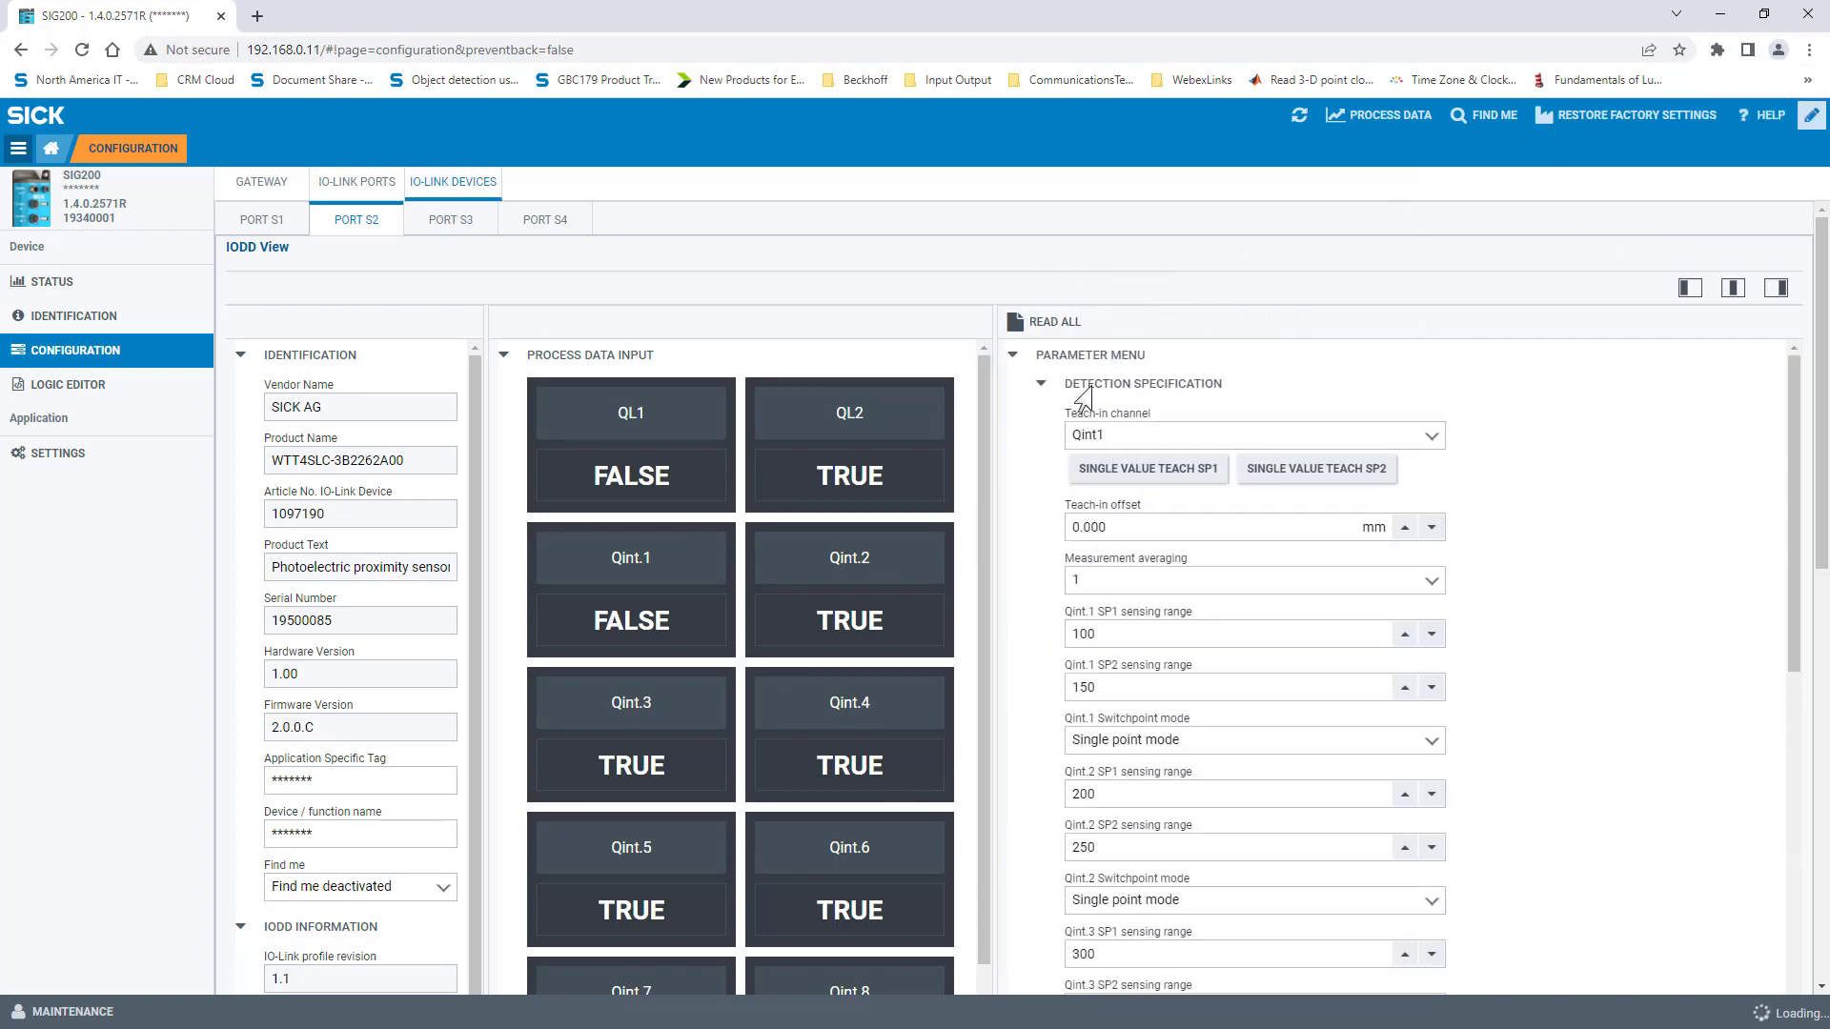
left_click(1039, 386)
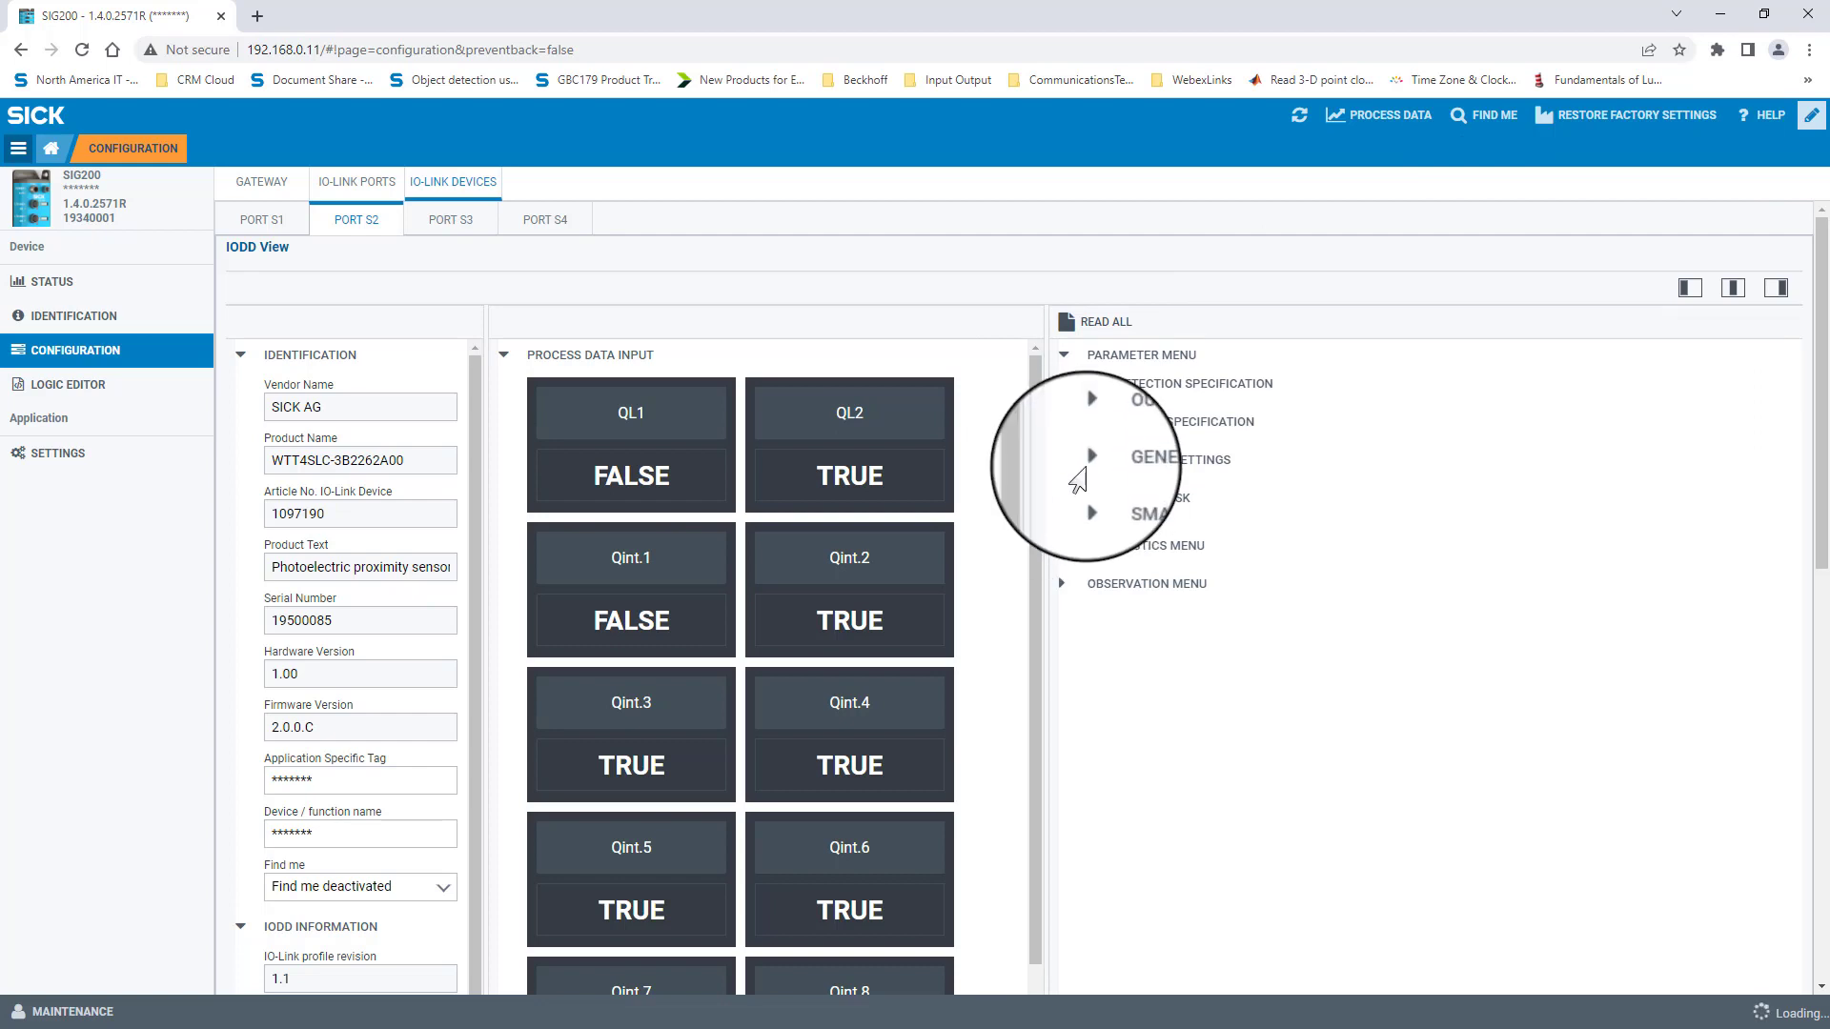
left_click(1072, 357)
left_click(1075, 360)
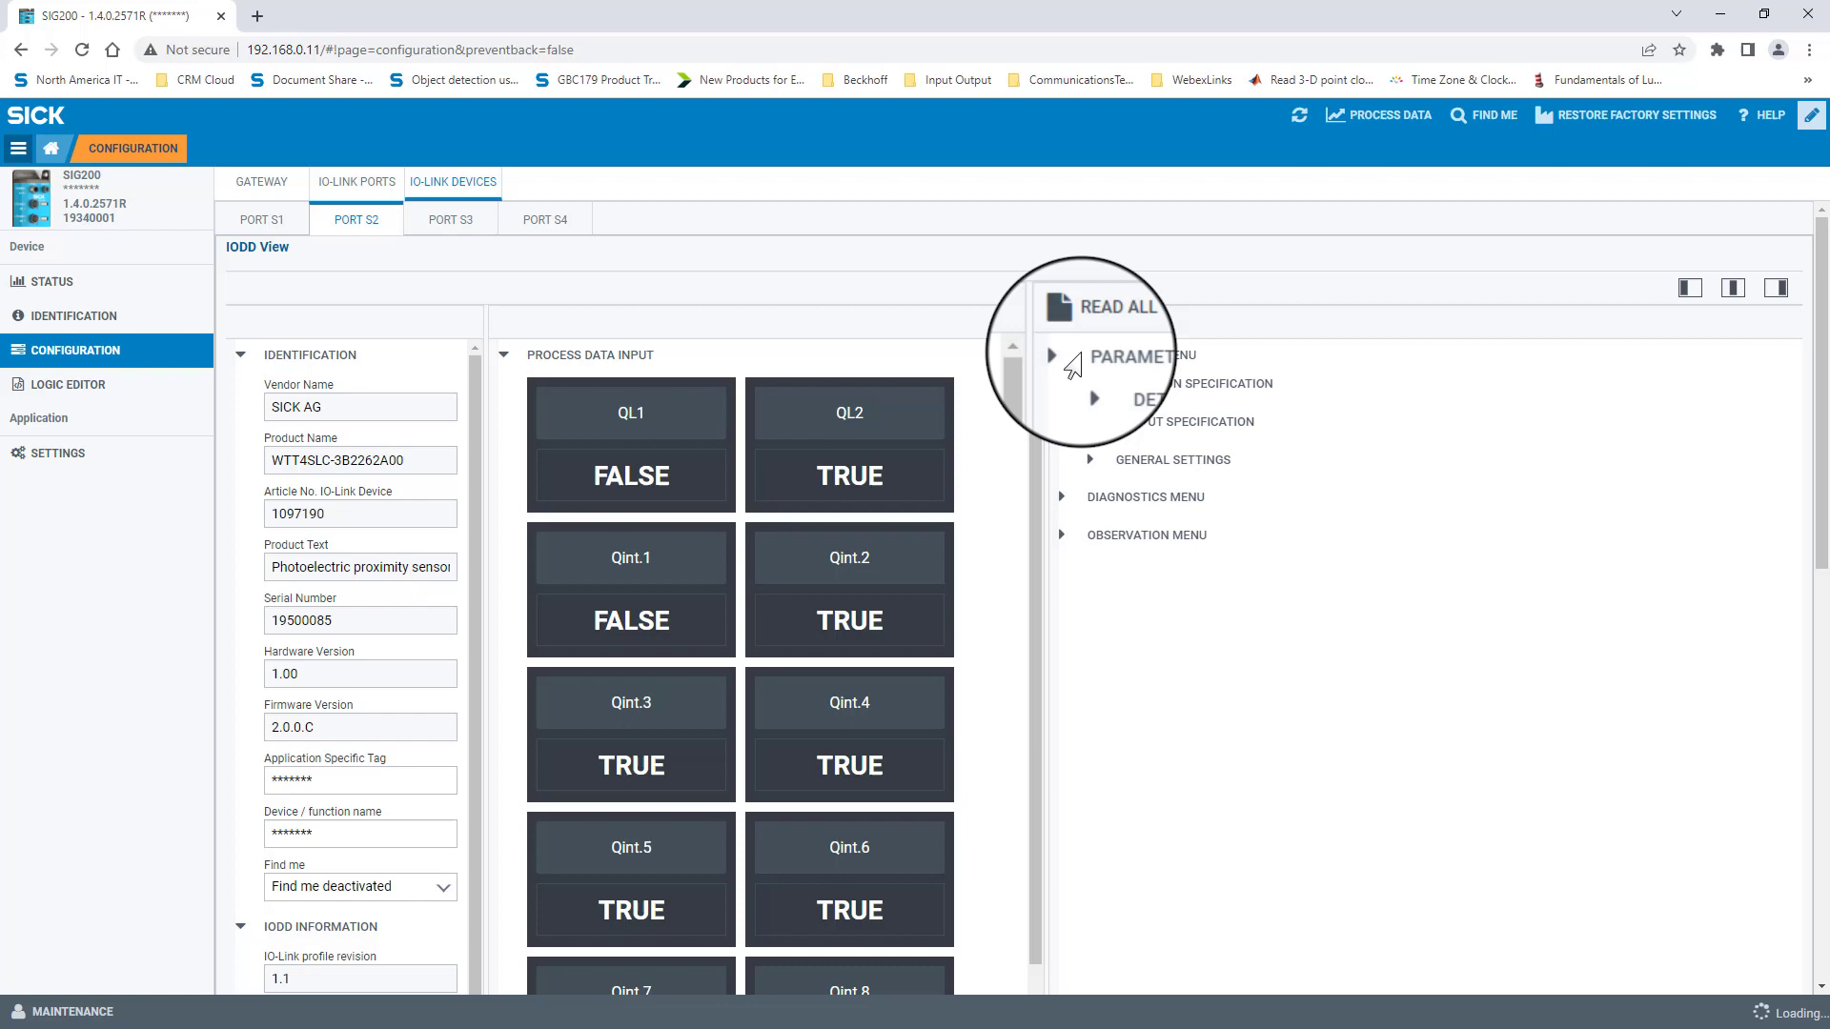
left_click(1084, 465)
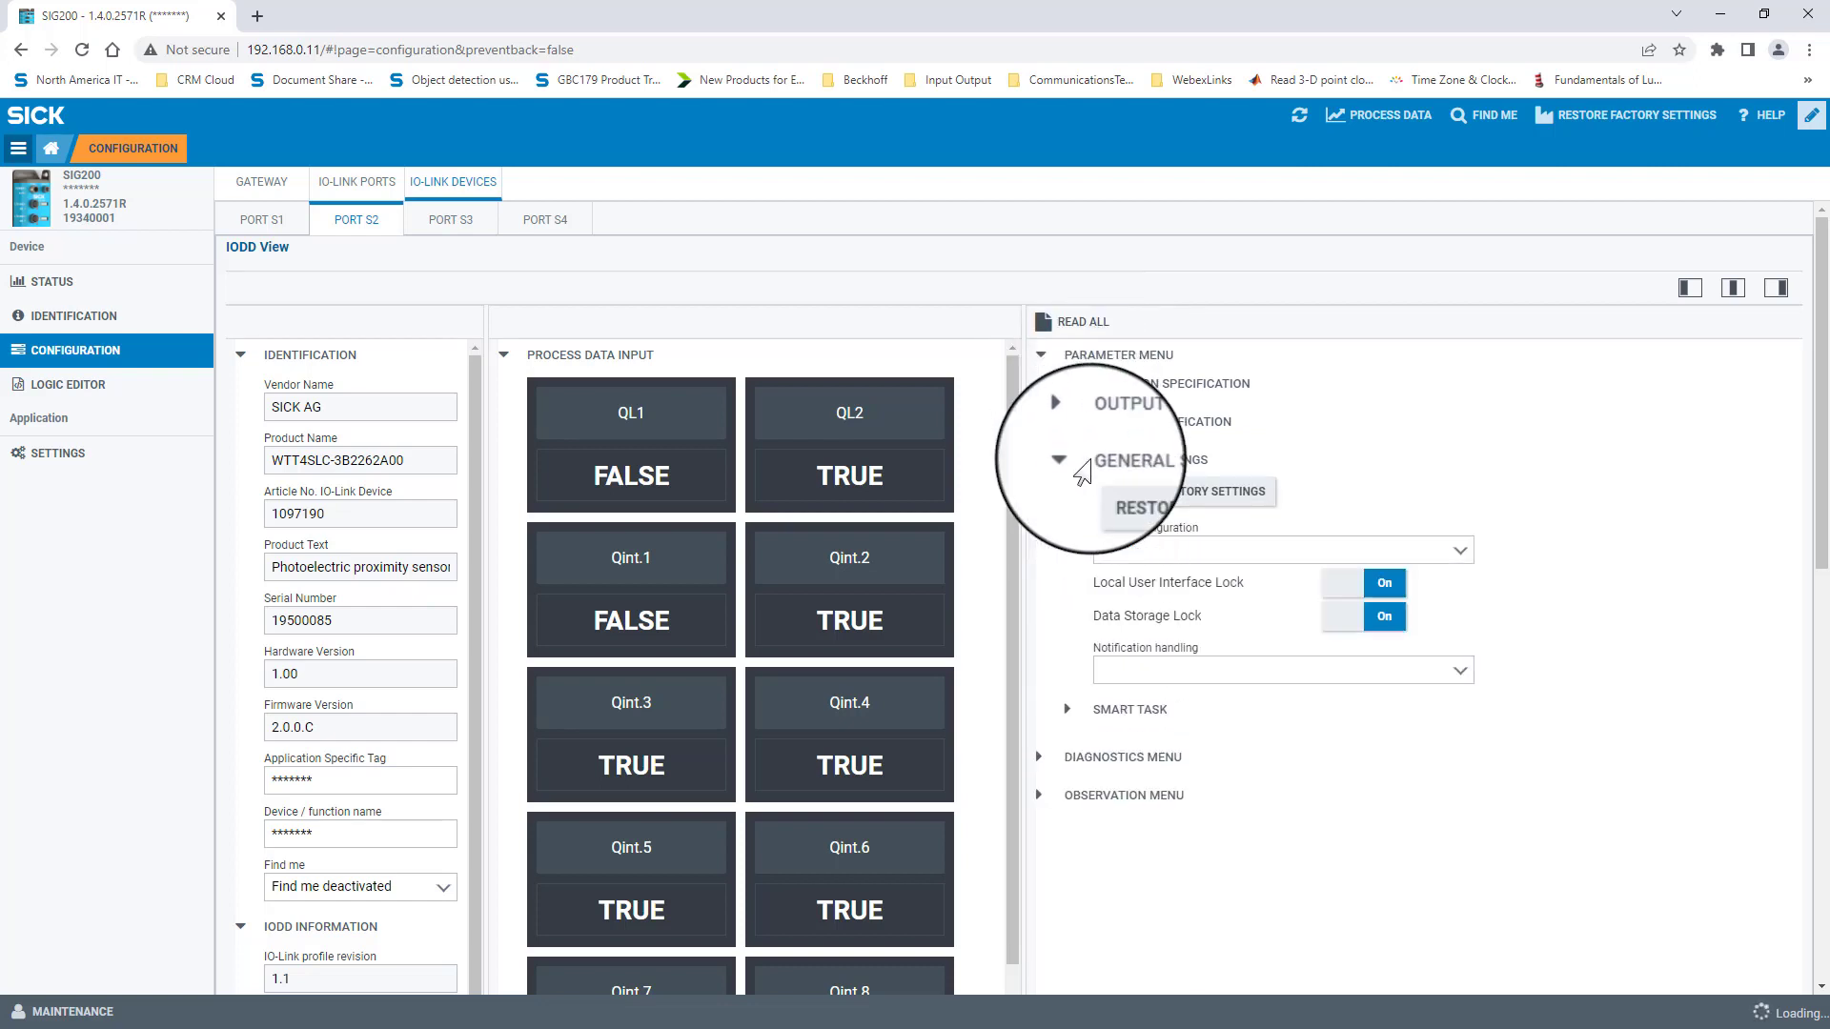
left_click(1176, 490)
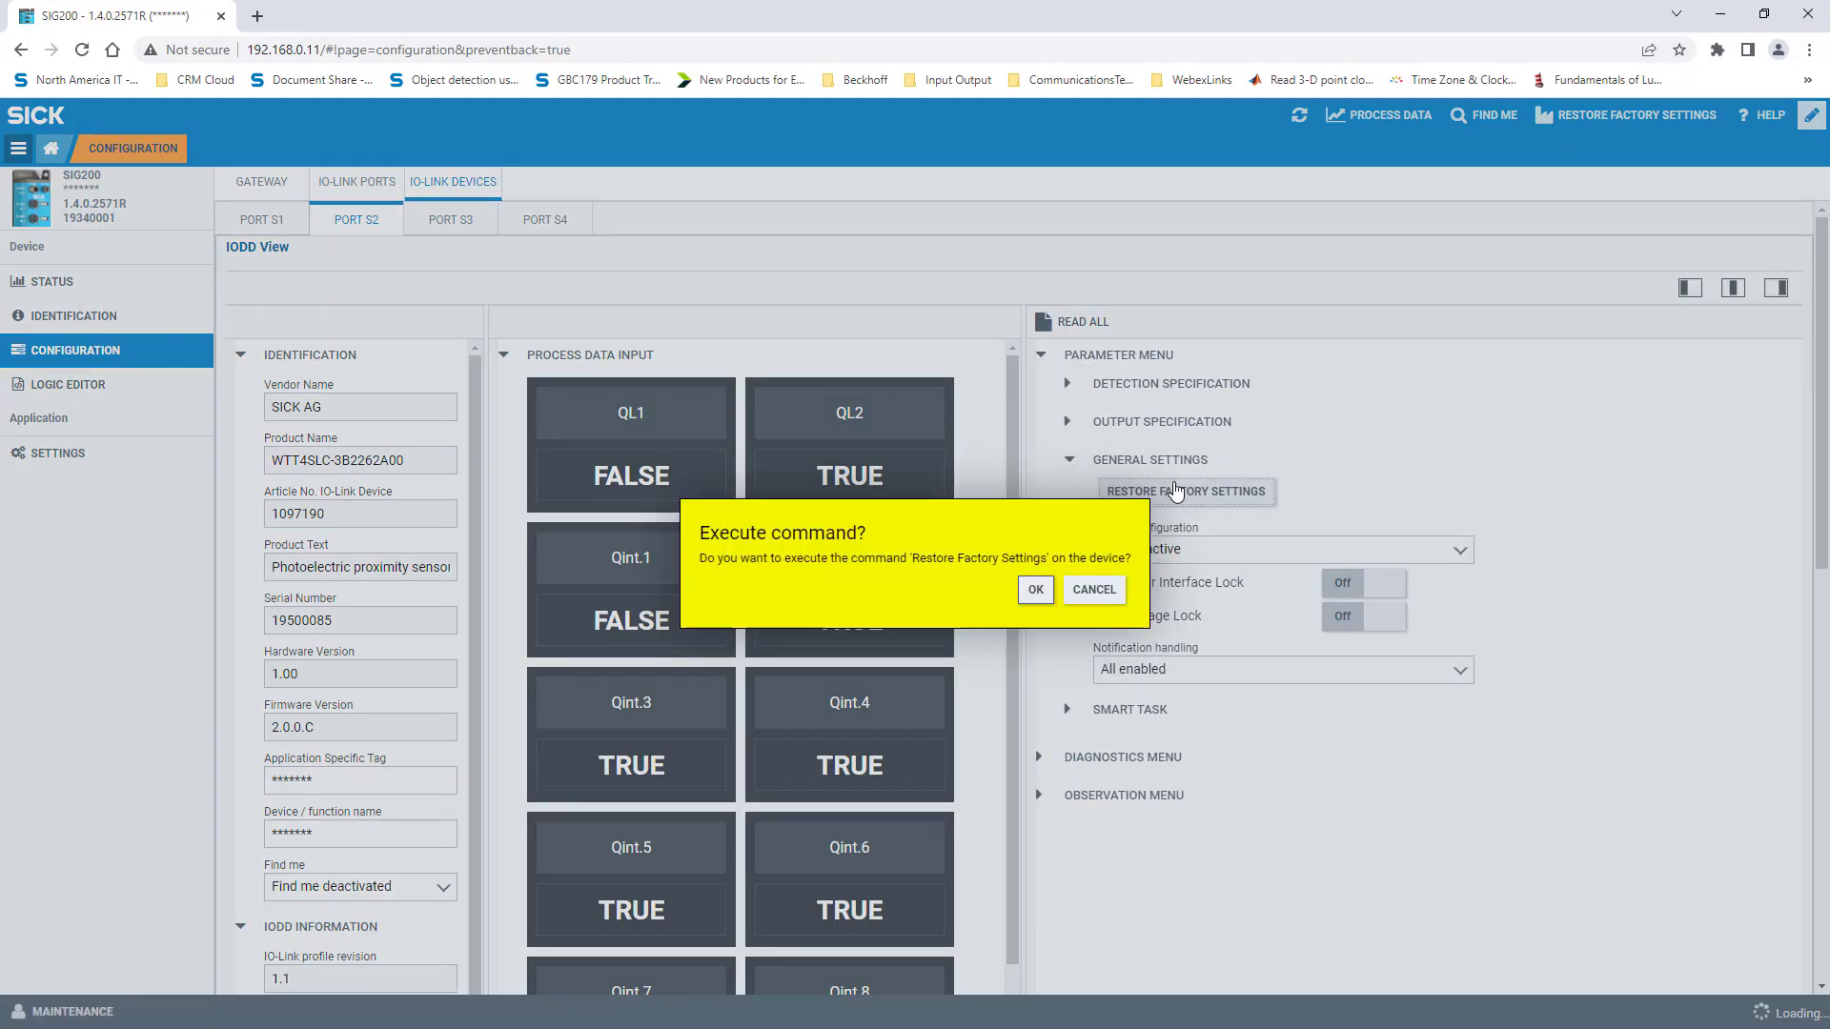
left_click(1036, 584)
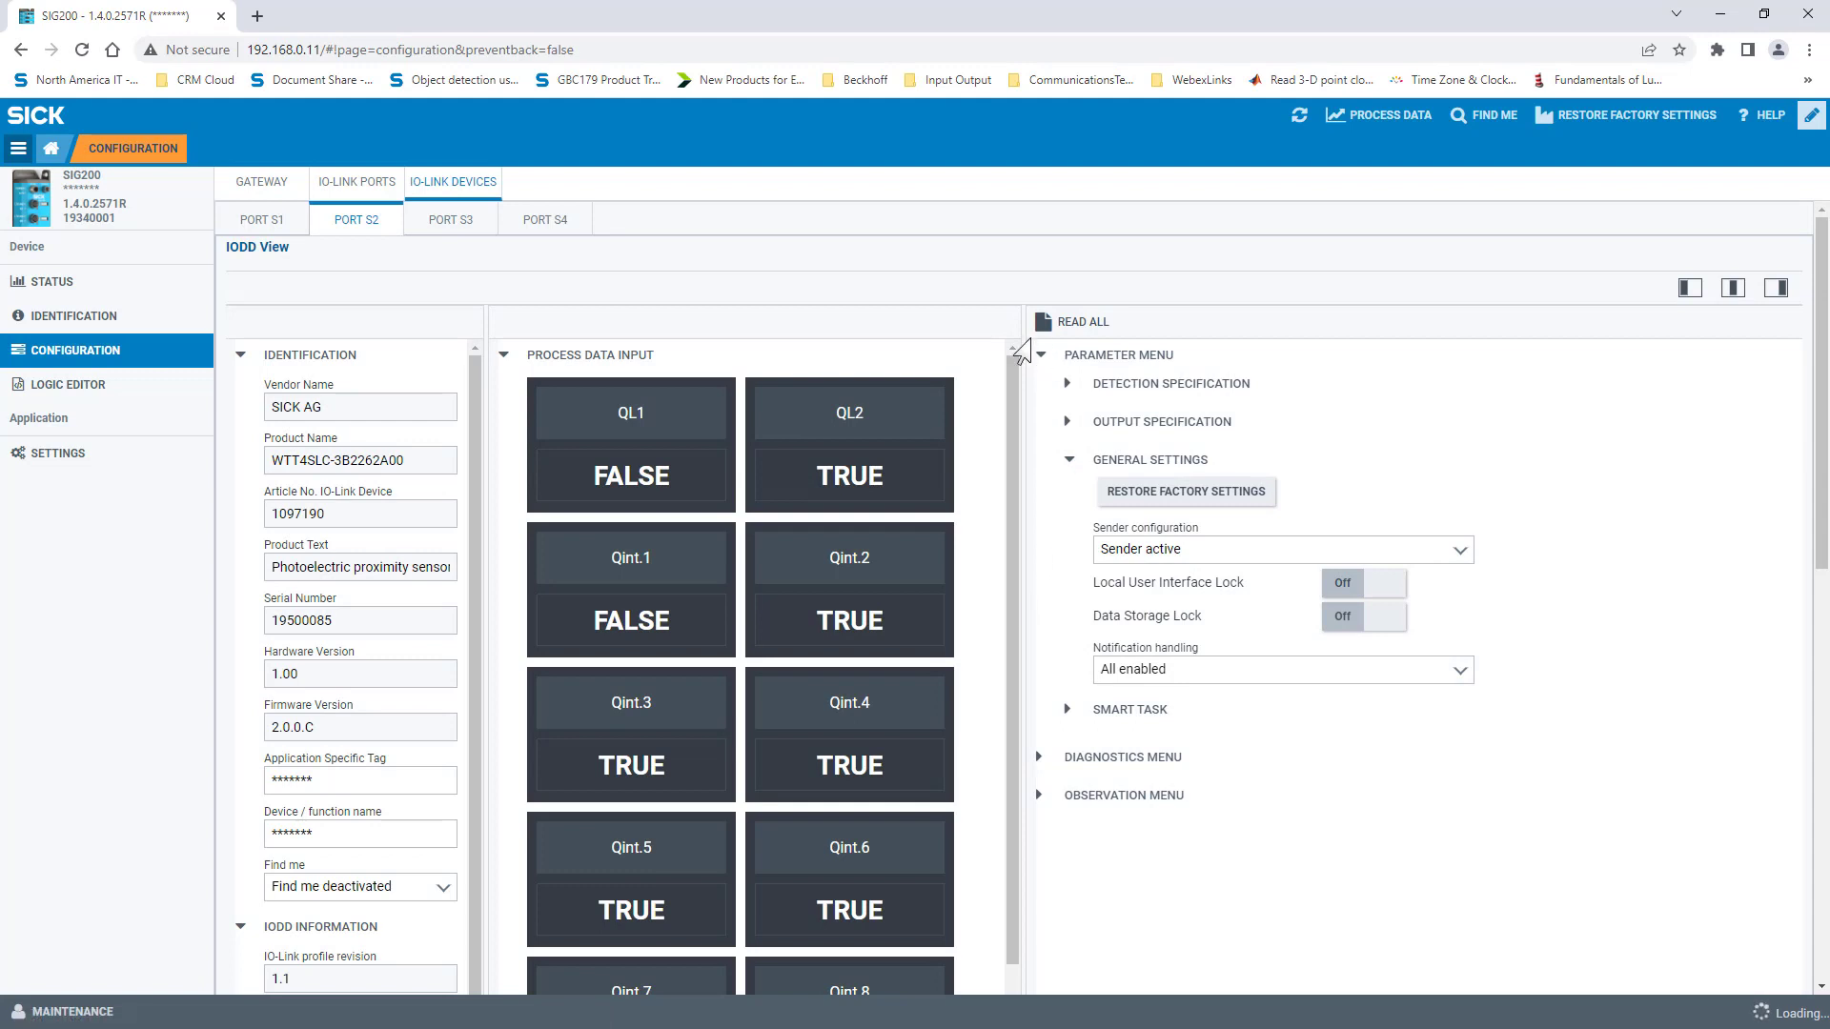
Step: Restore factory settings on the port S1 Smart Light Tower
left_click(275, 225)
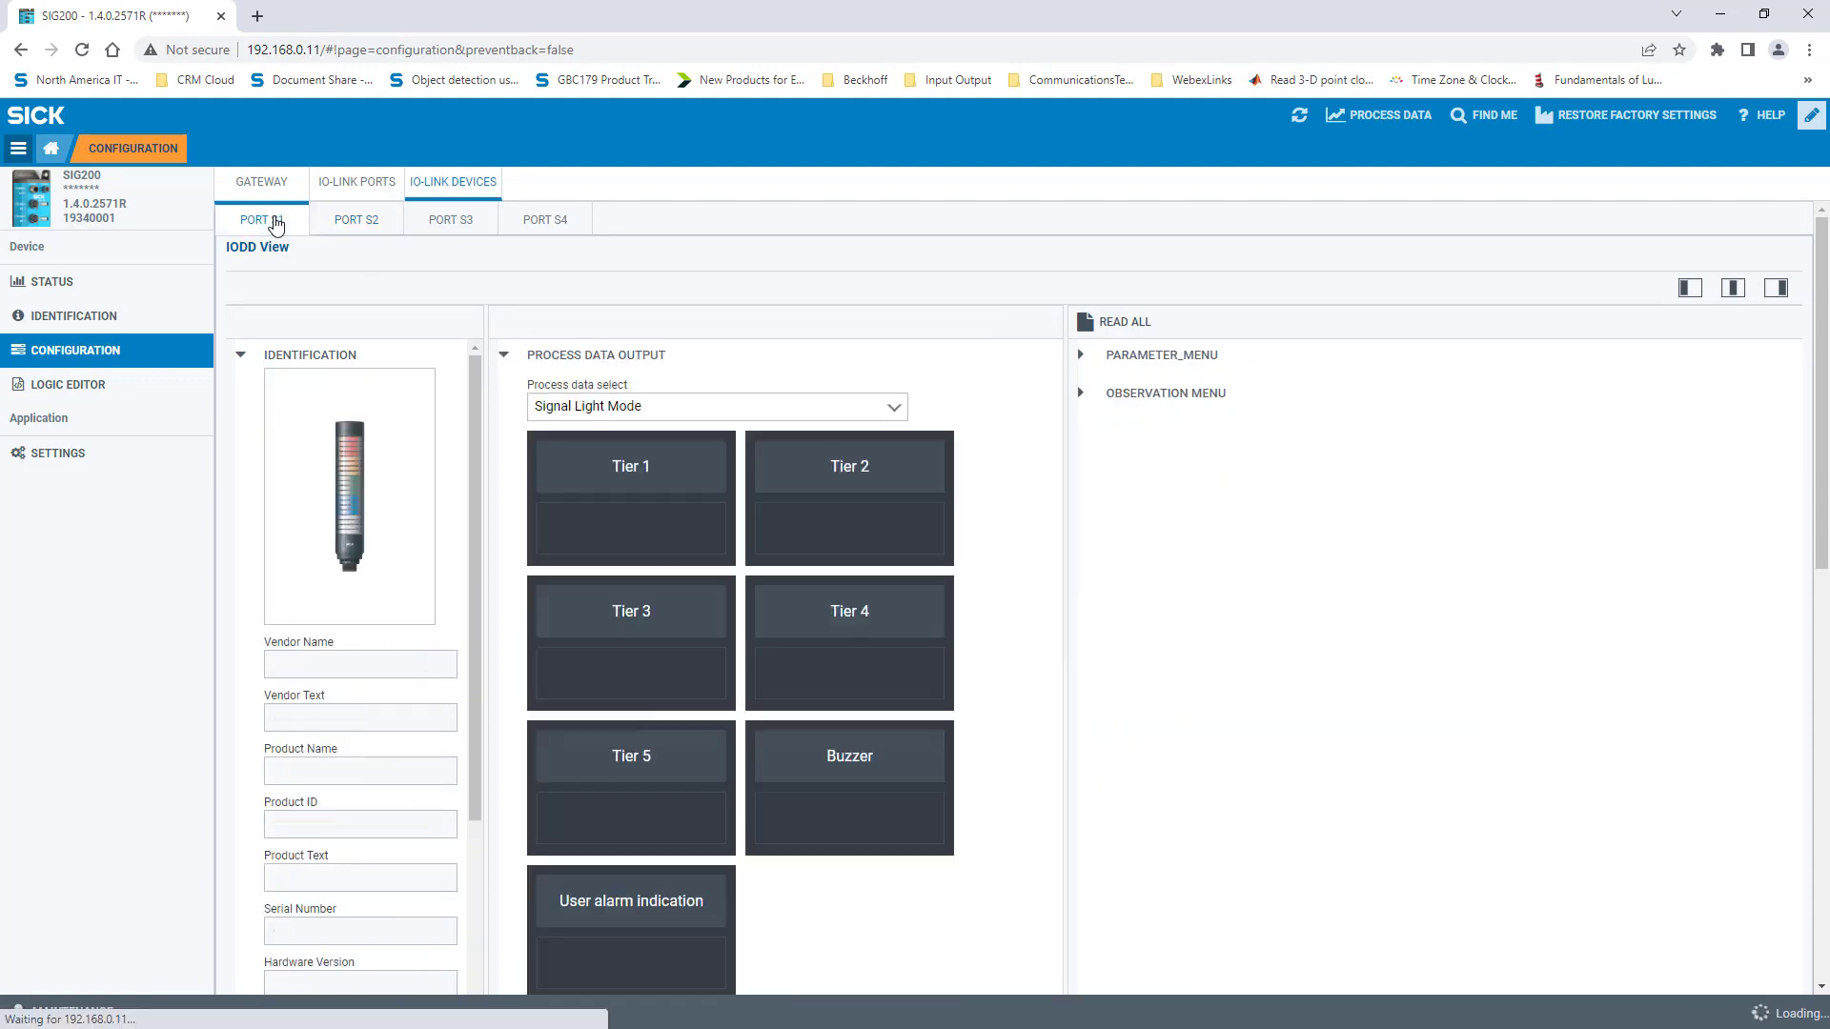
left_click(1080, 354)
left_click(1080, 391)
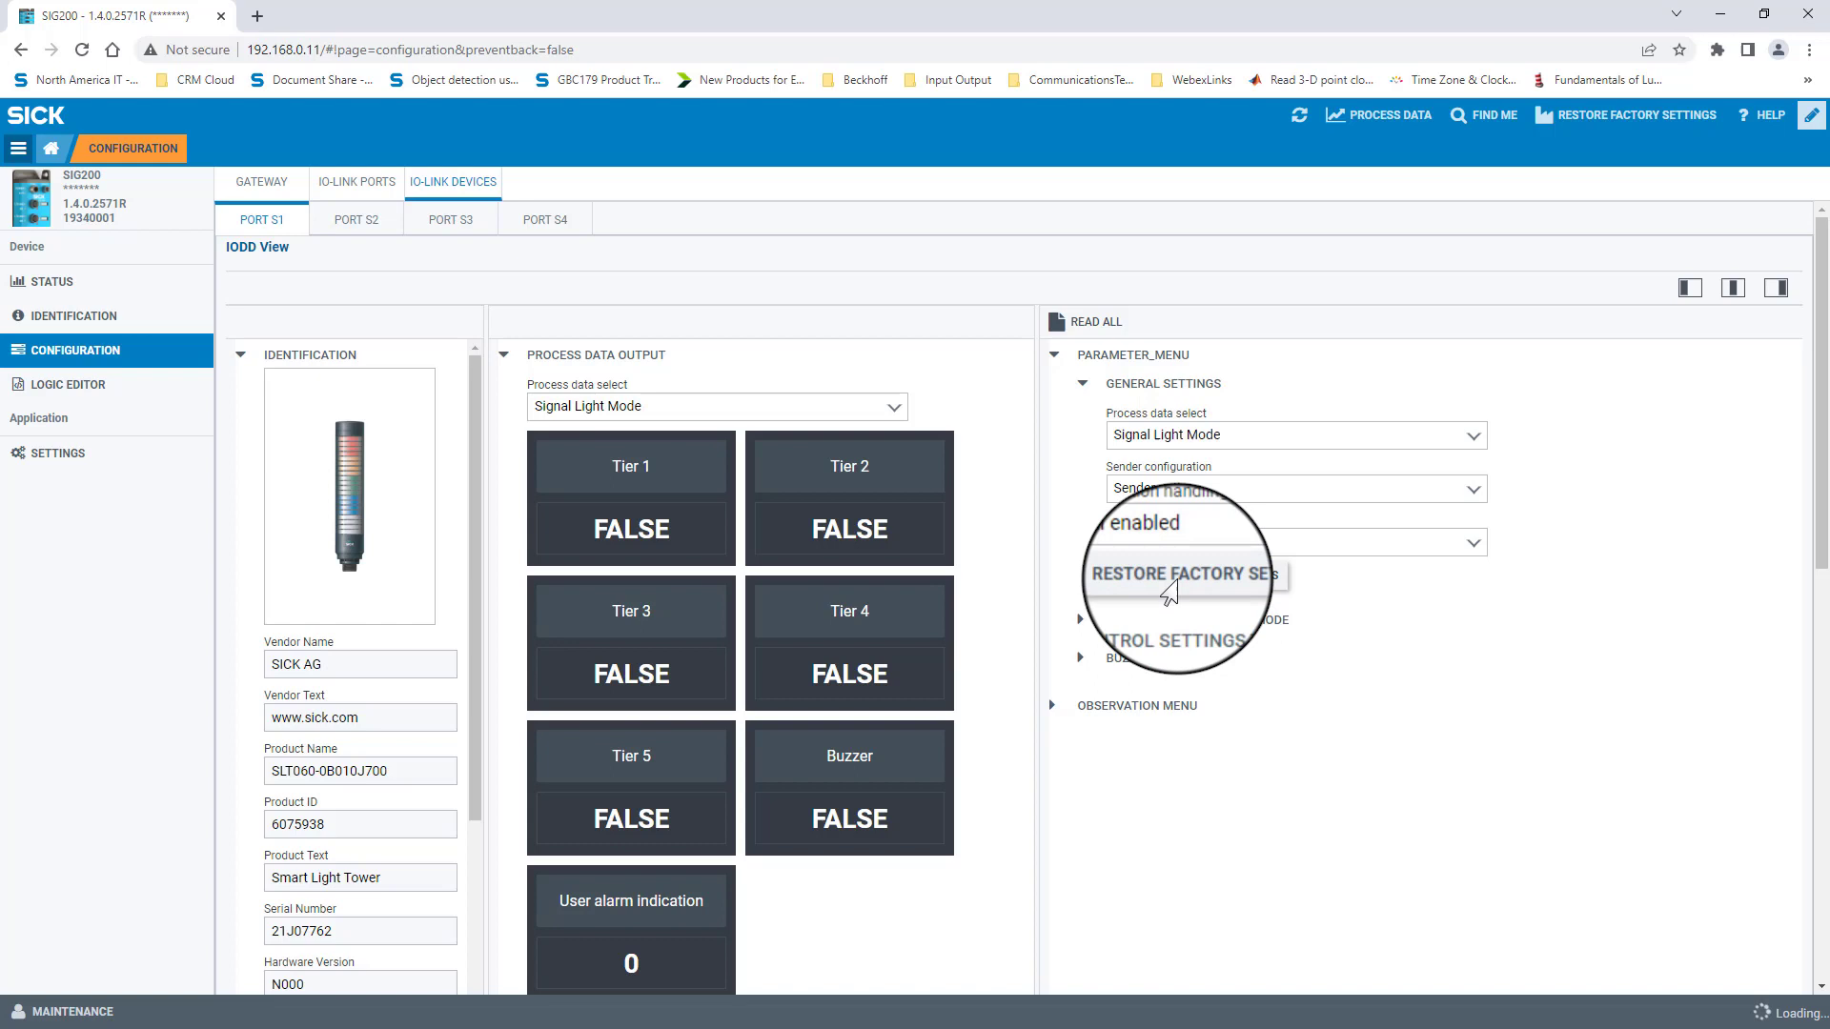
left_click(1169, 583)
left_click(1038, 594)
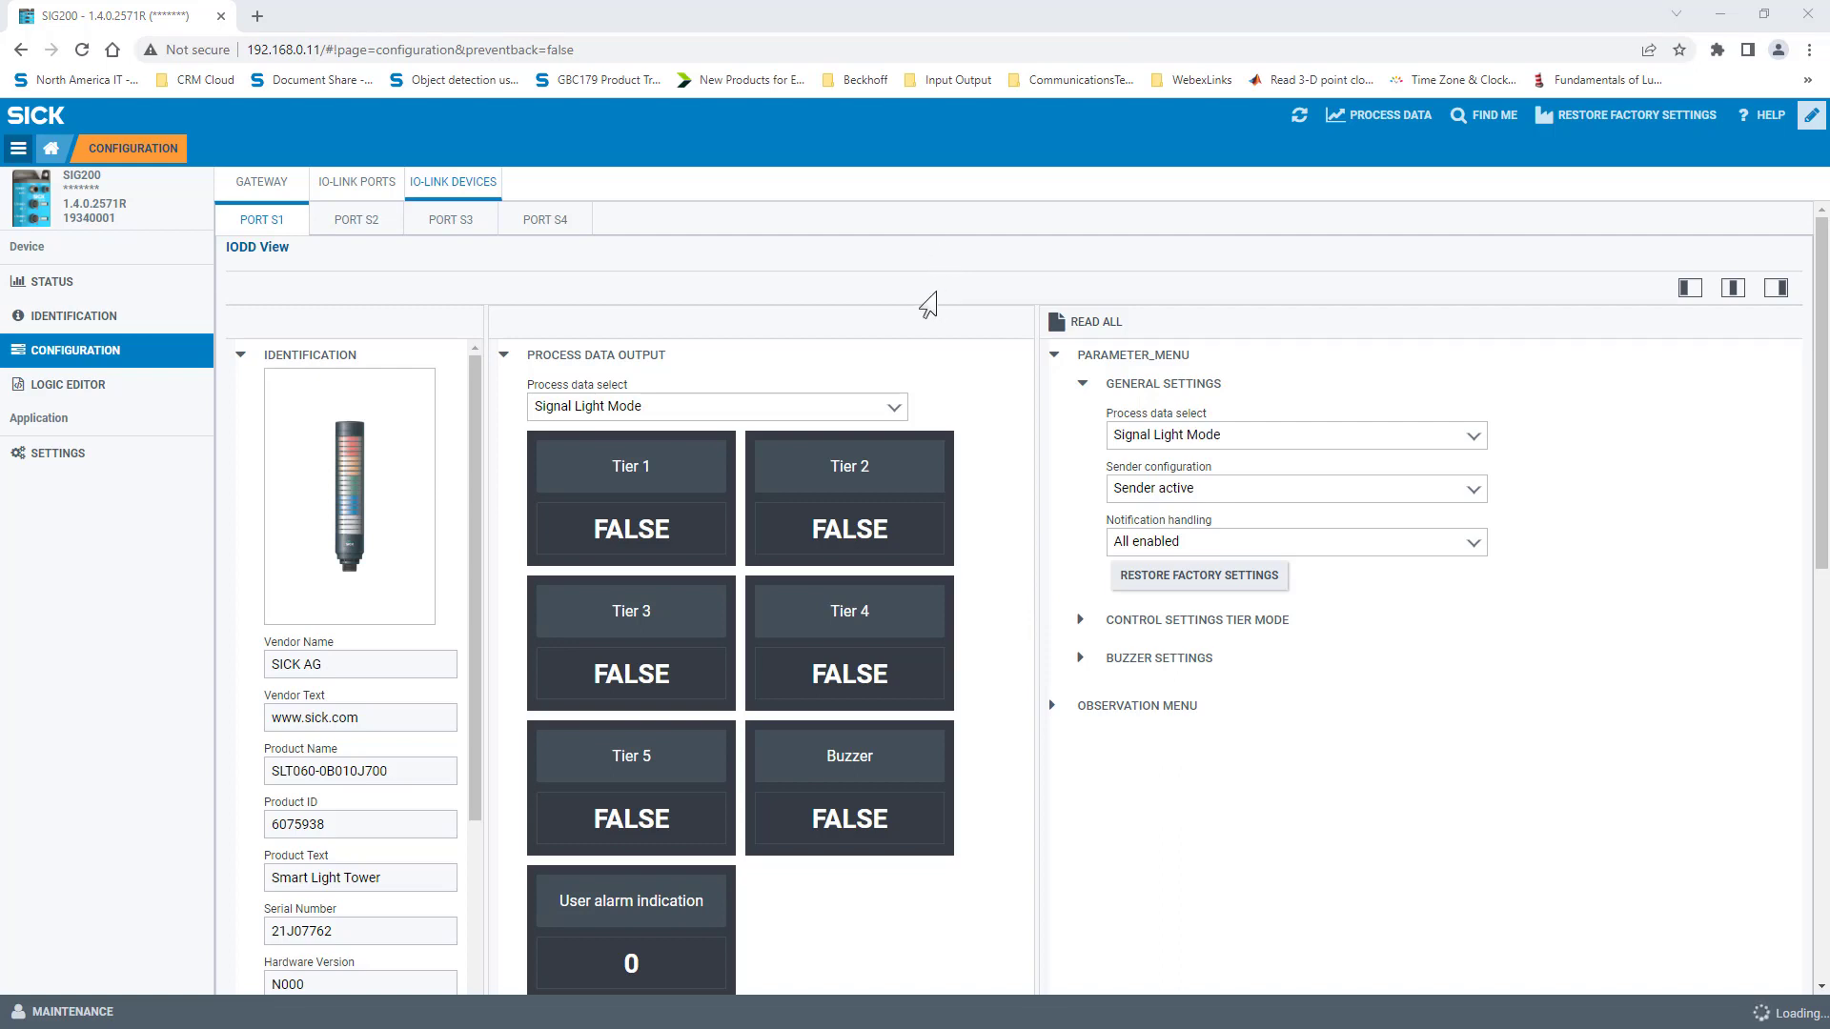
Step: On the port S2 sensor's detection settings, set Qint.1 and Qint.2 switchpoint modes to Deactivated
left_click(363, 226)
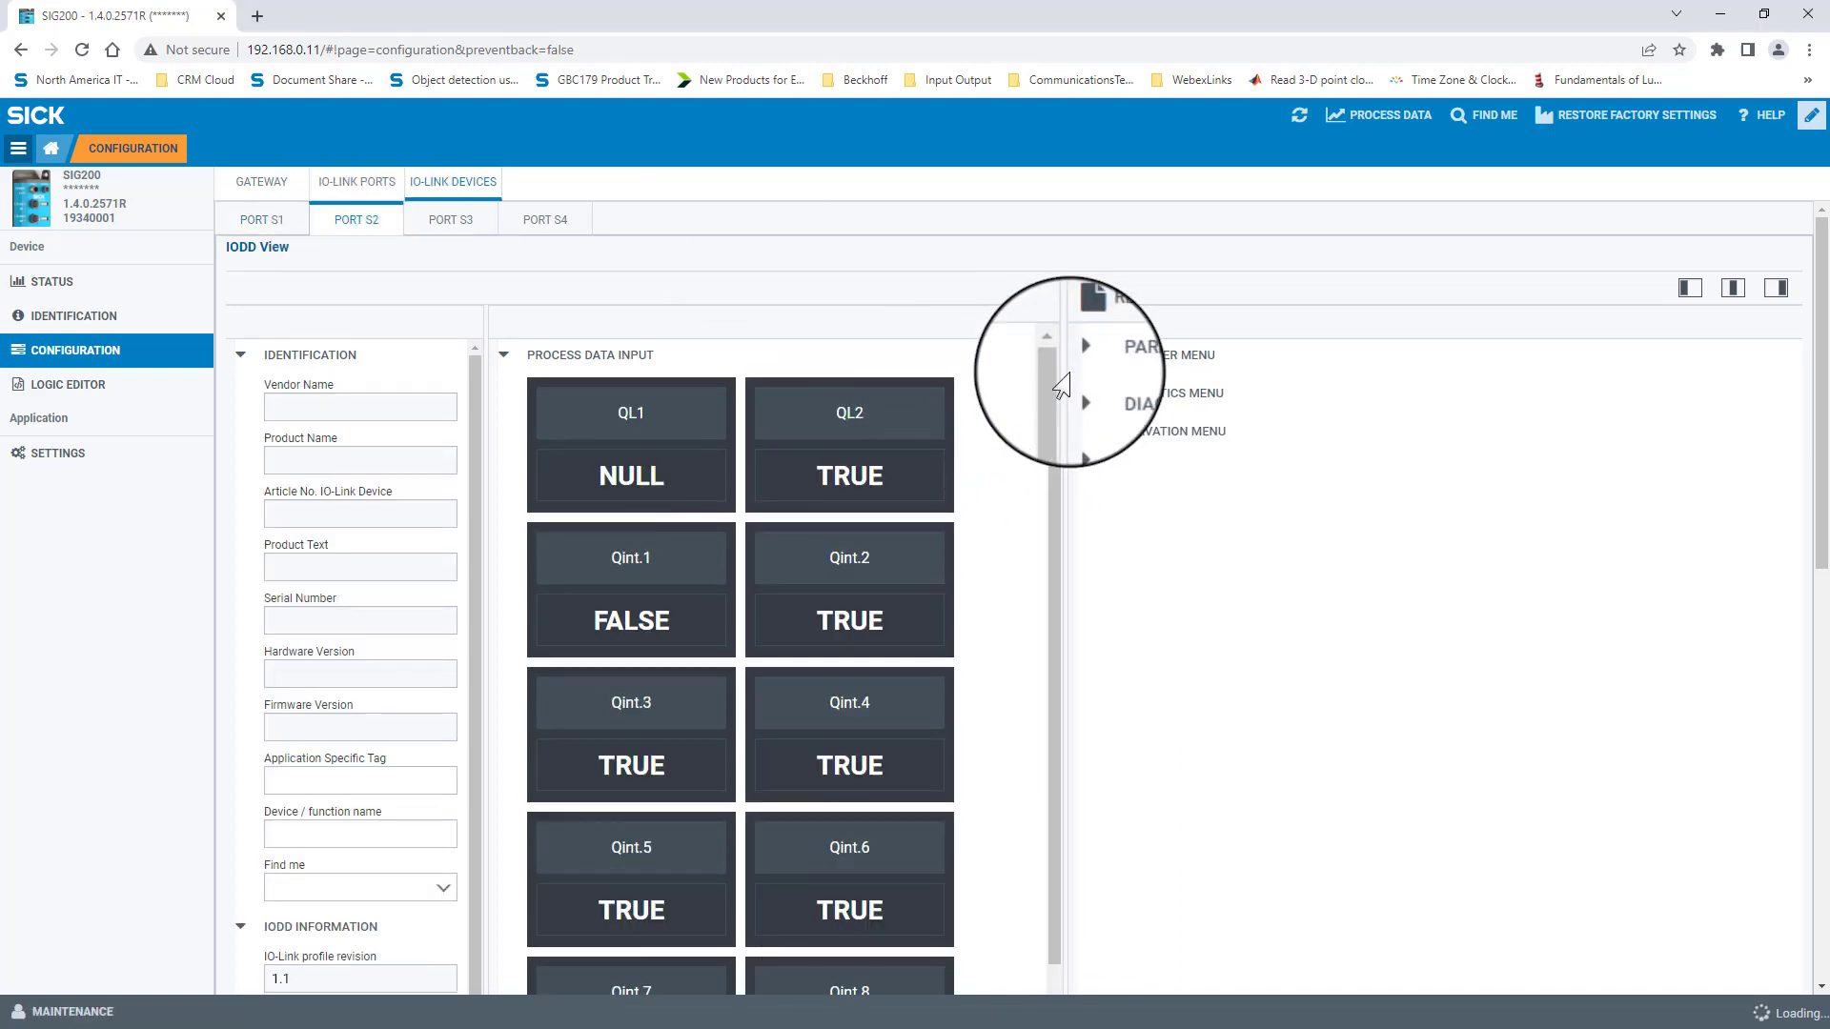
left_click(1070, 361)
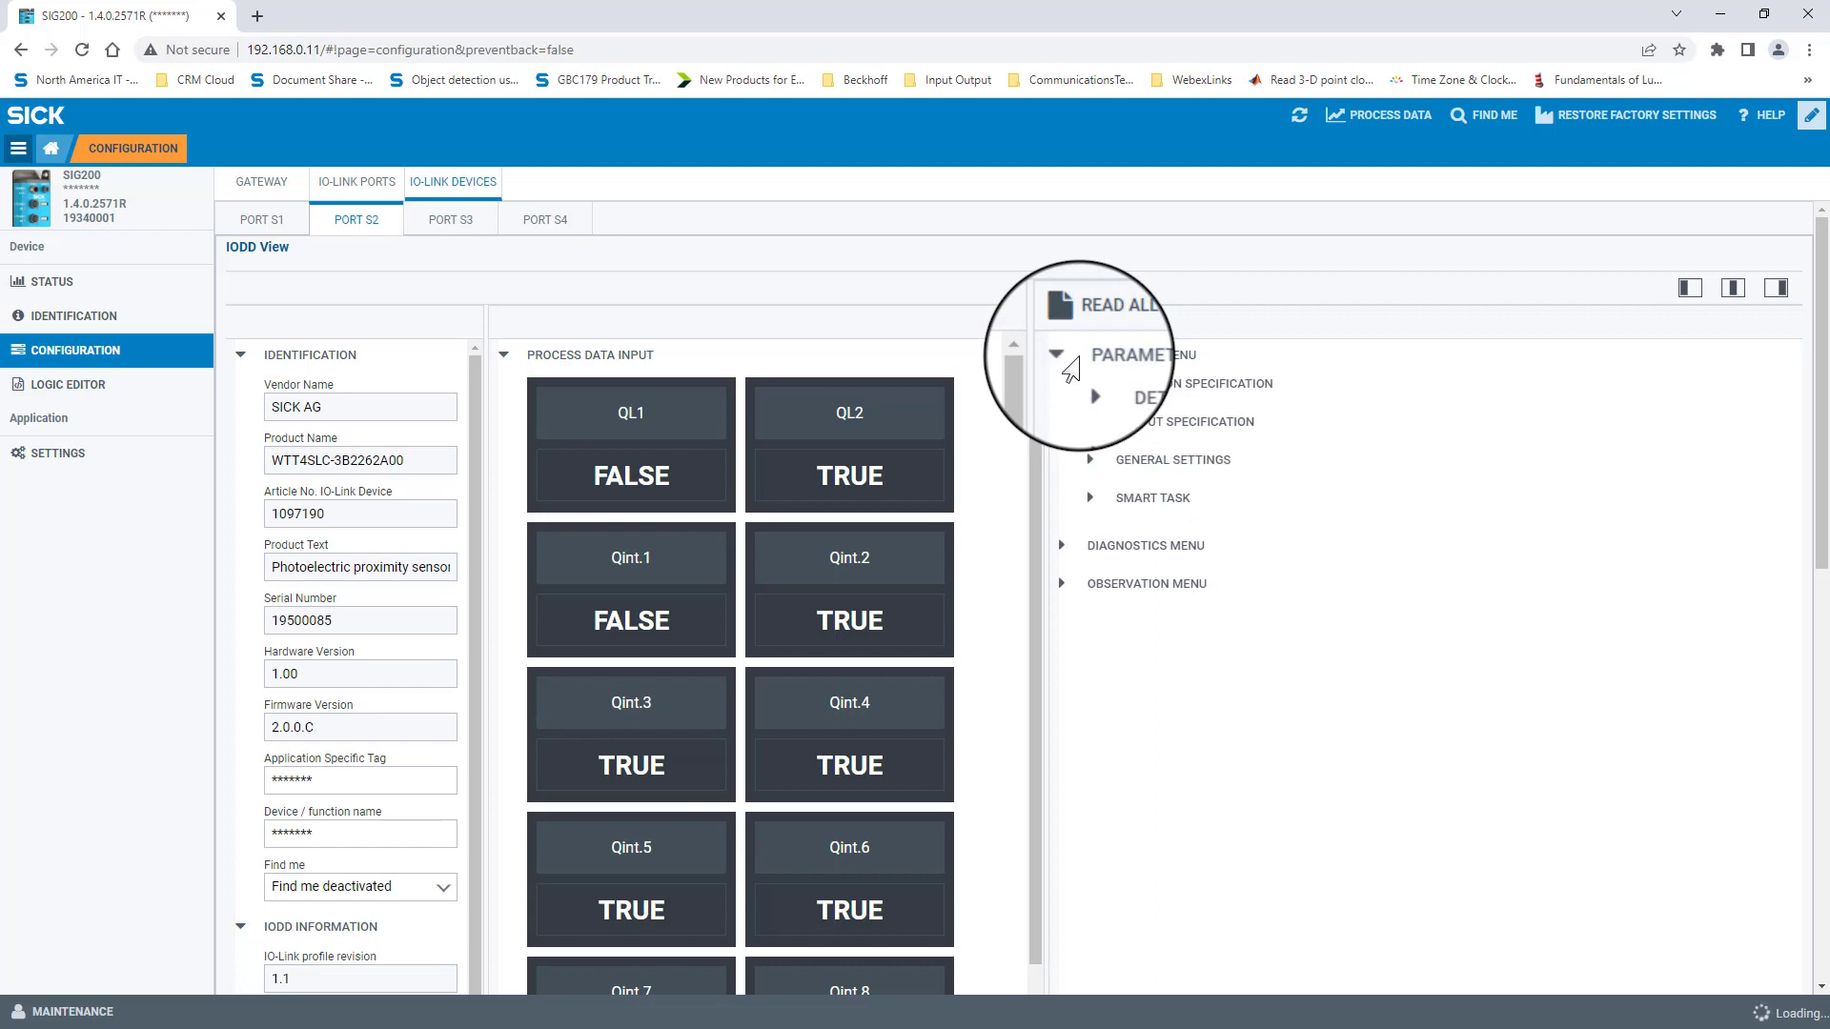
left_click(1087, 385)
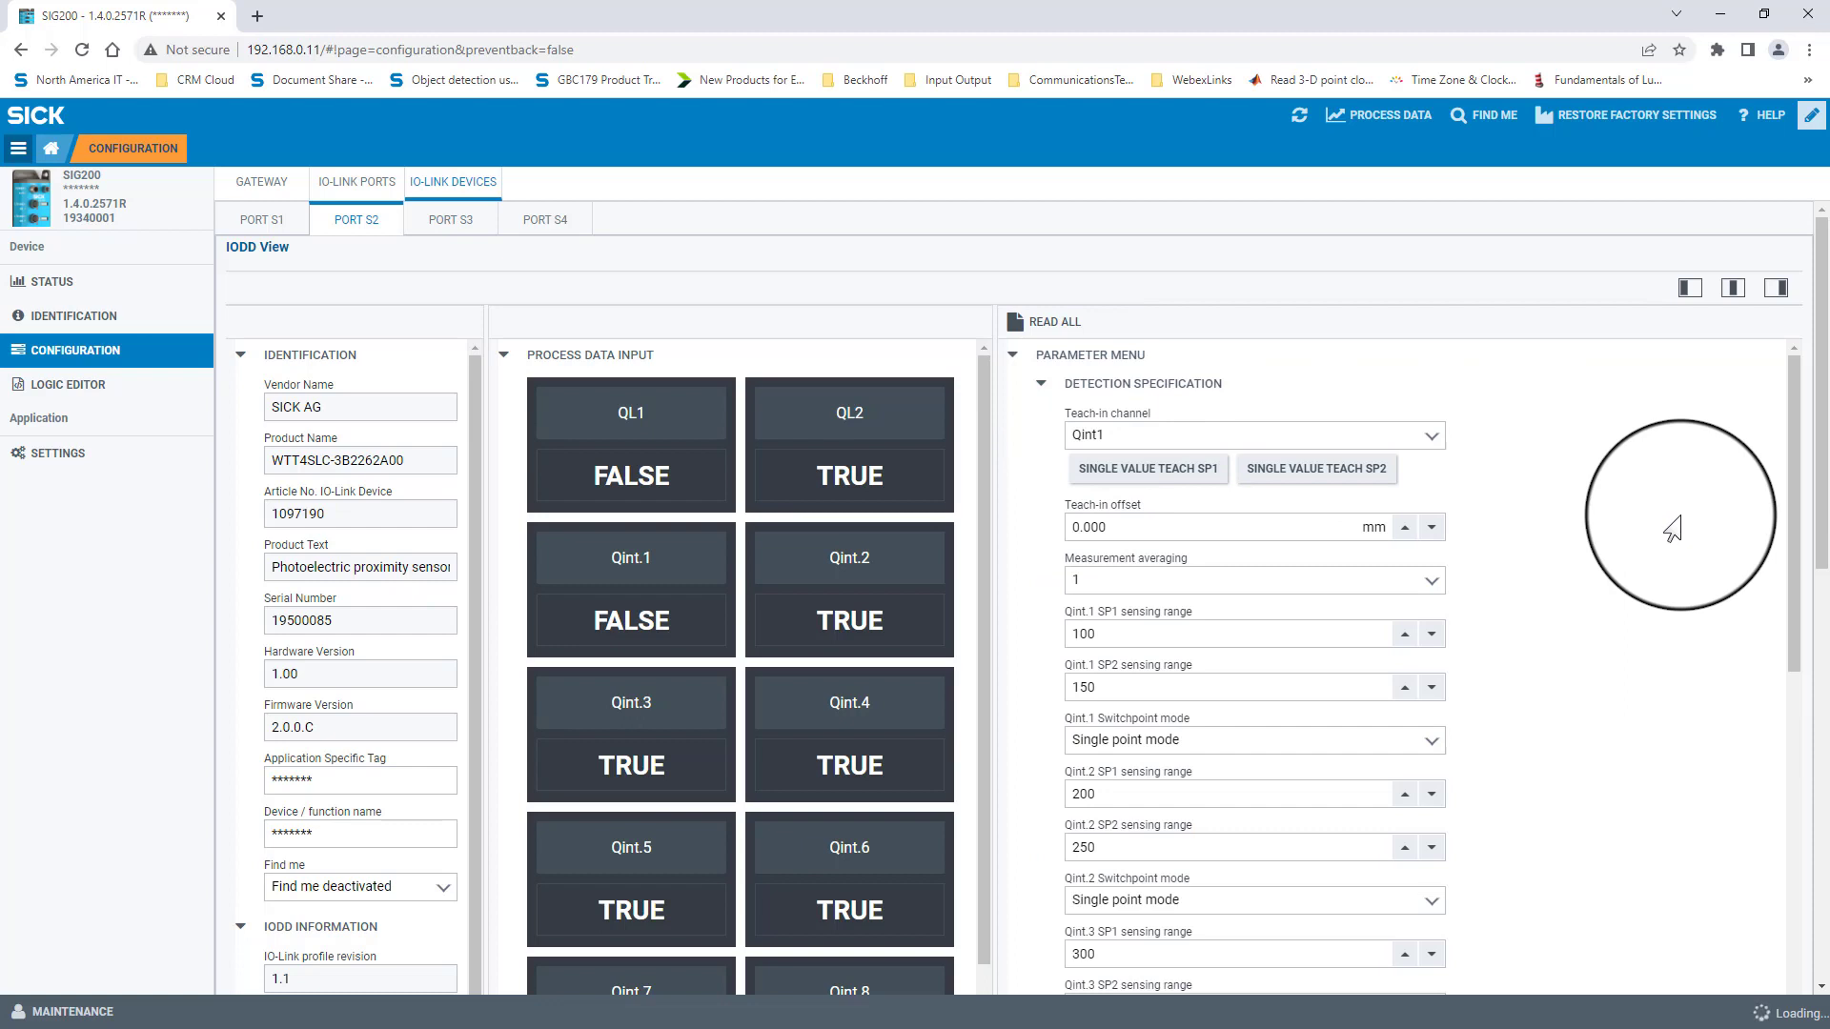
scroll(1673, 529, "down", 5)
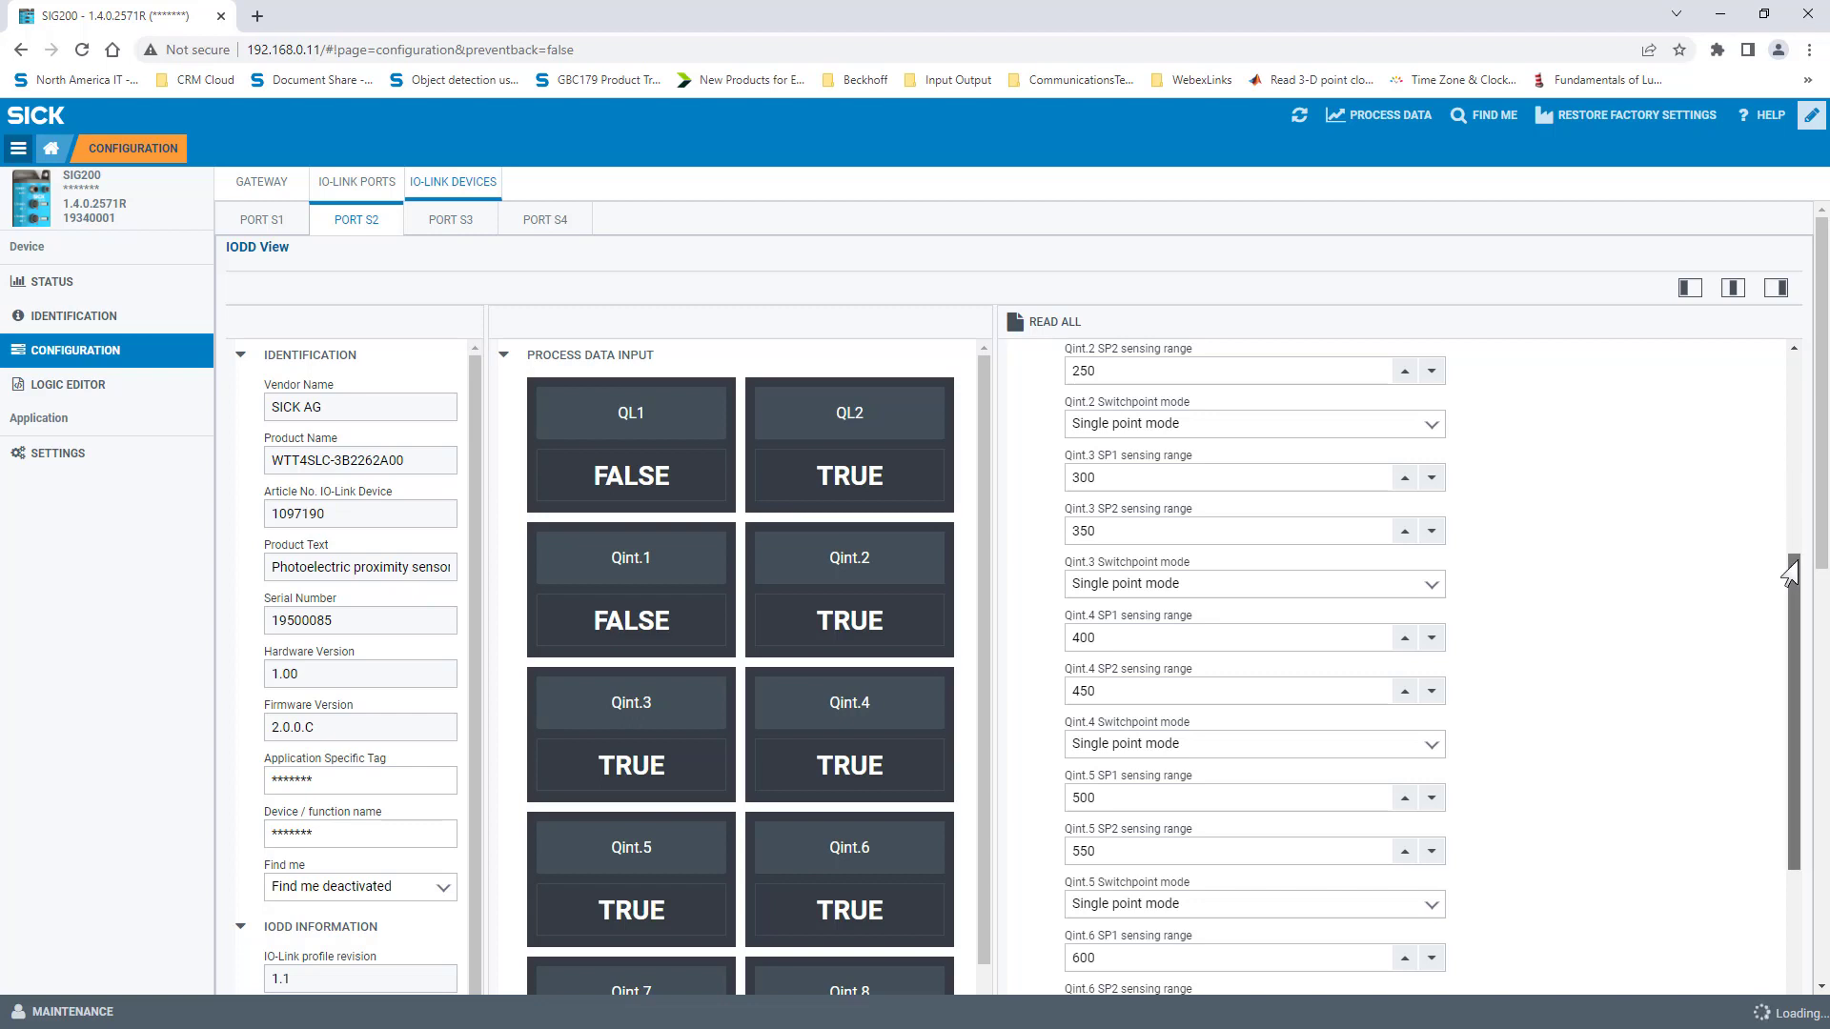
scroll(1790, 572, "up", 3)
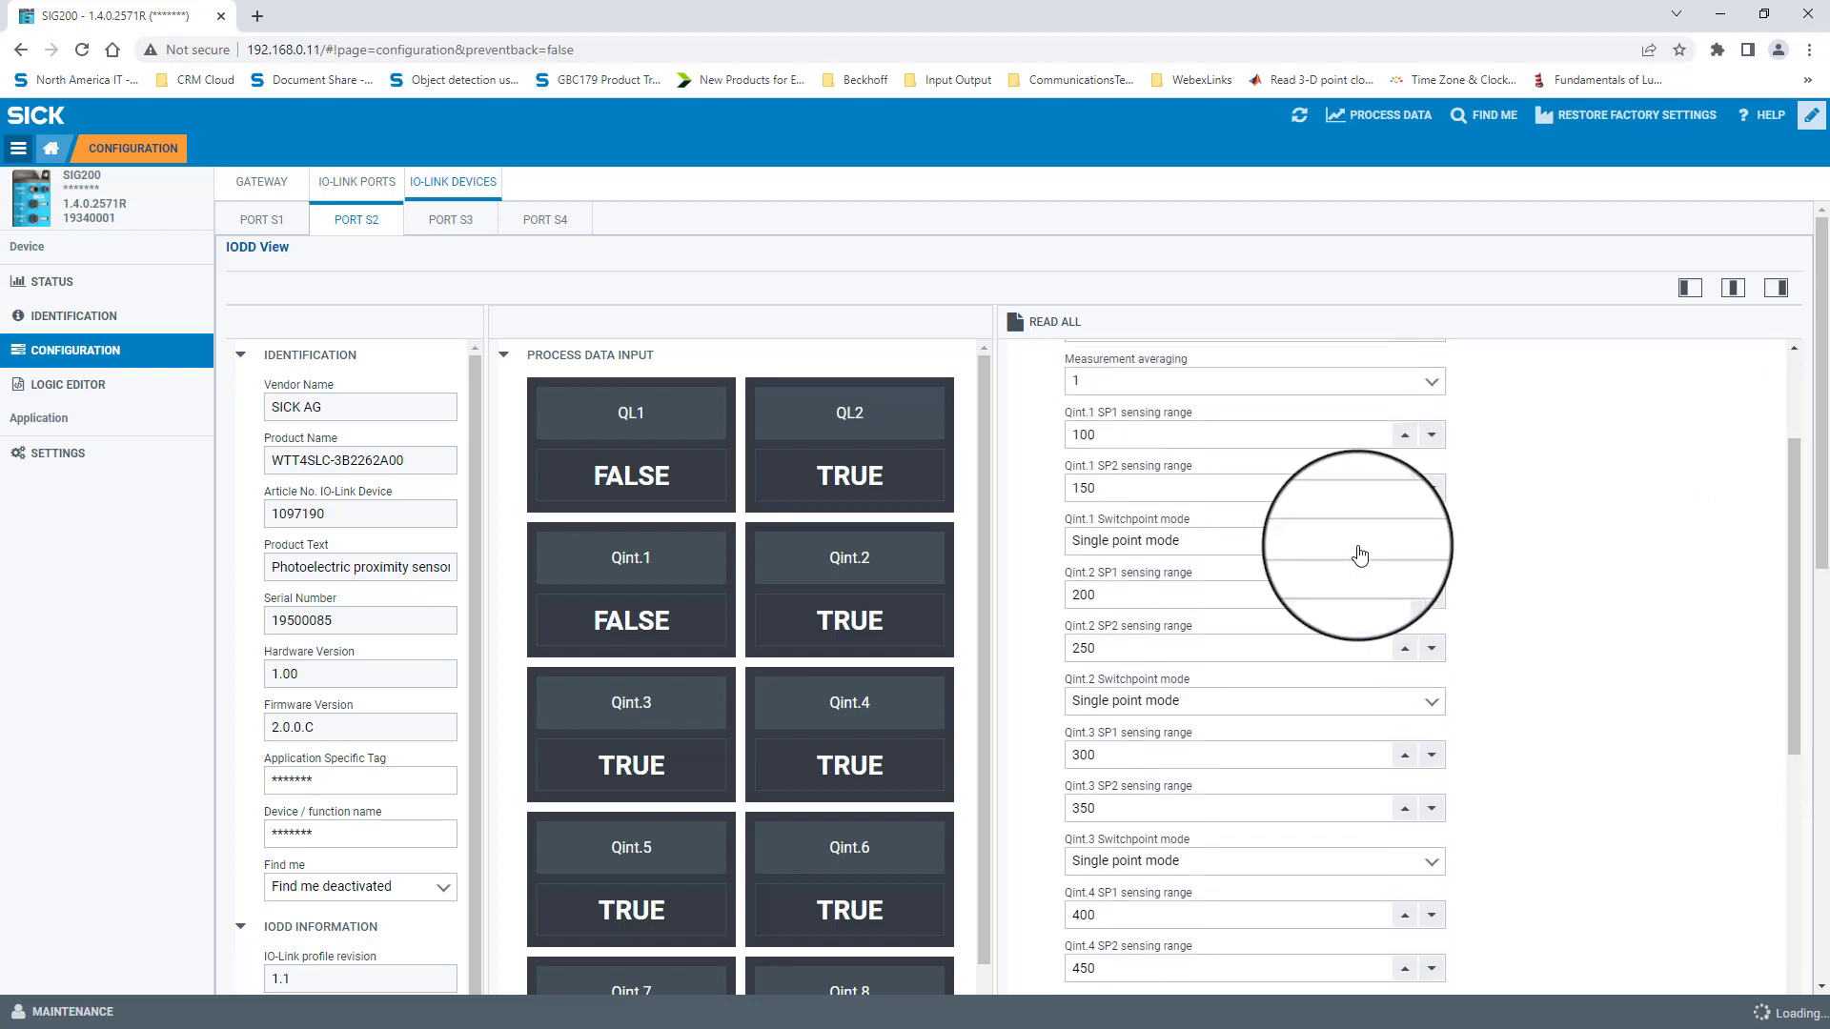
left_click(1192, 540)
left_click(1322, 578)
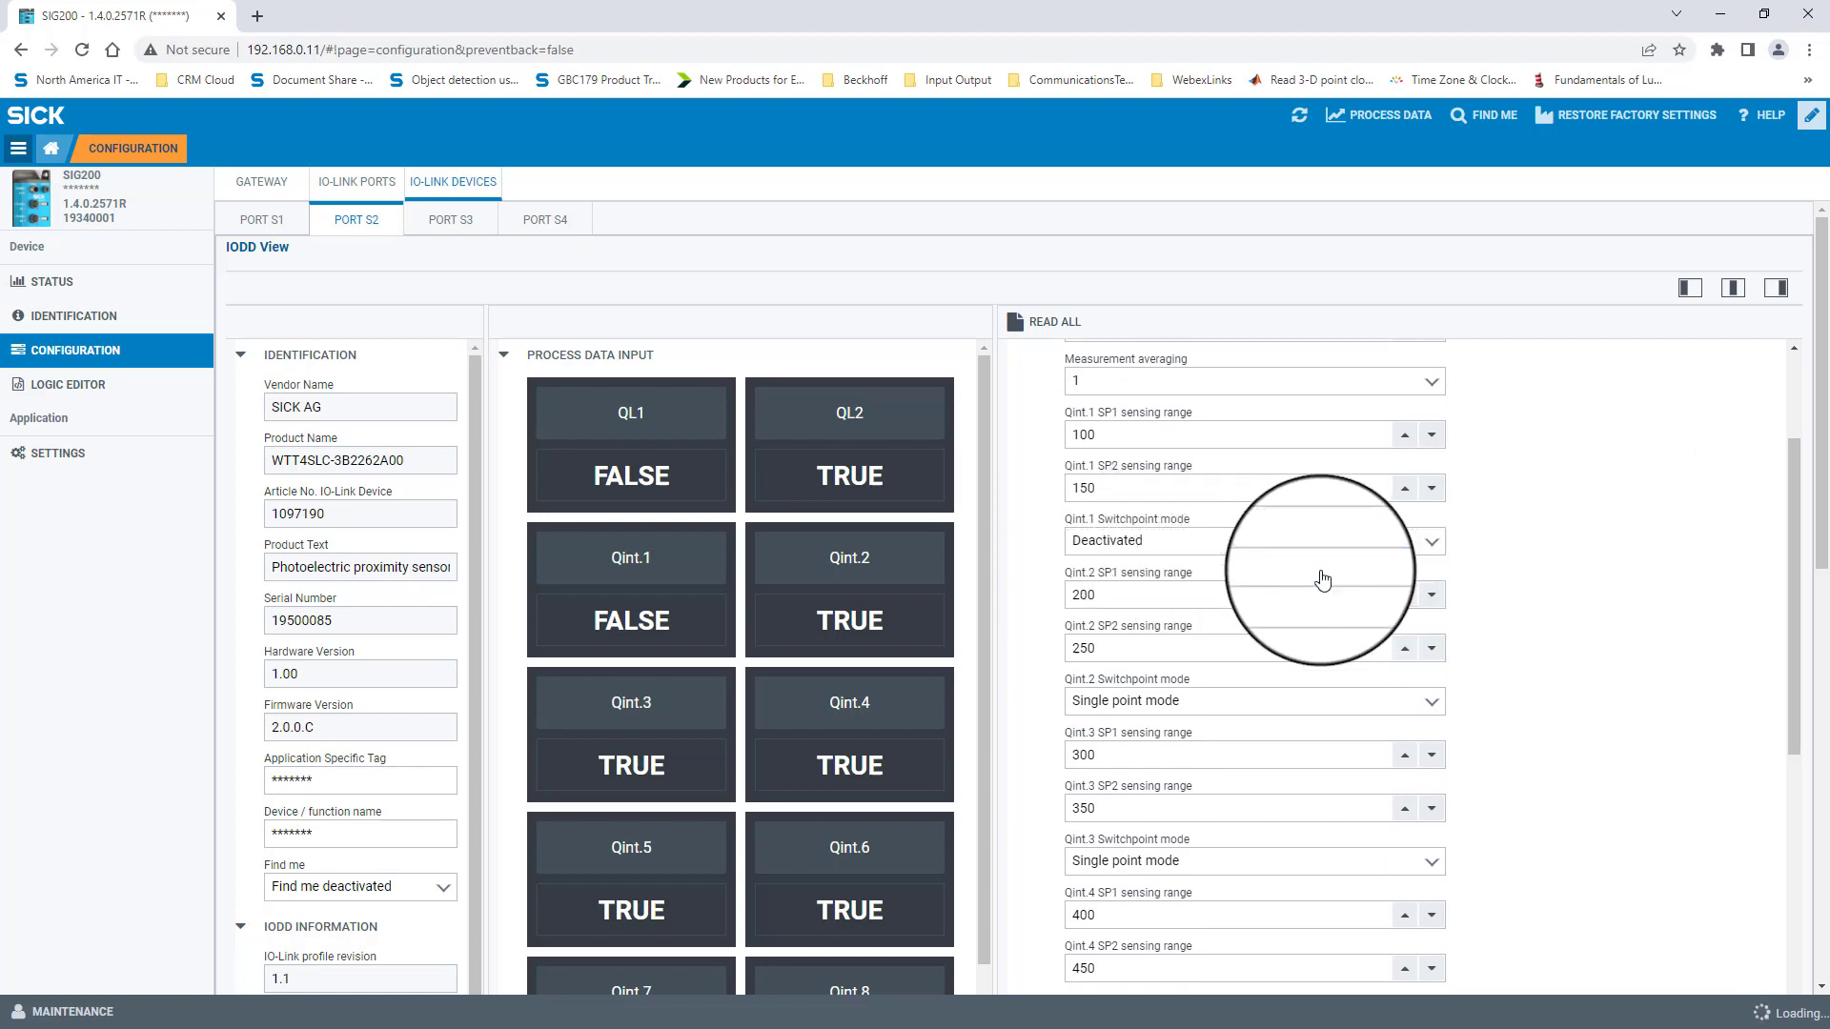
left_click(1251, 702)
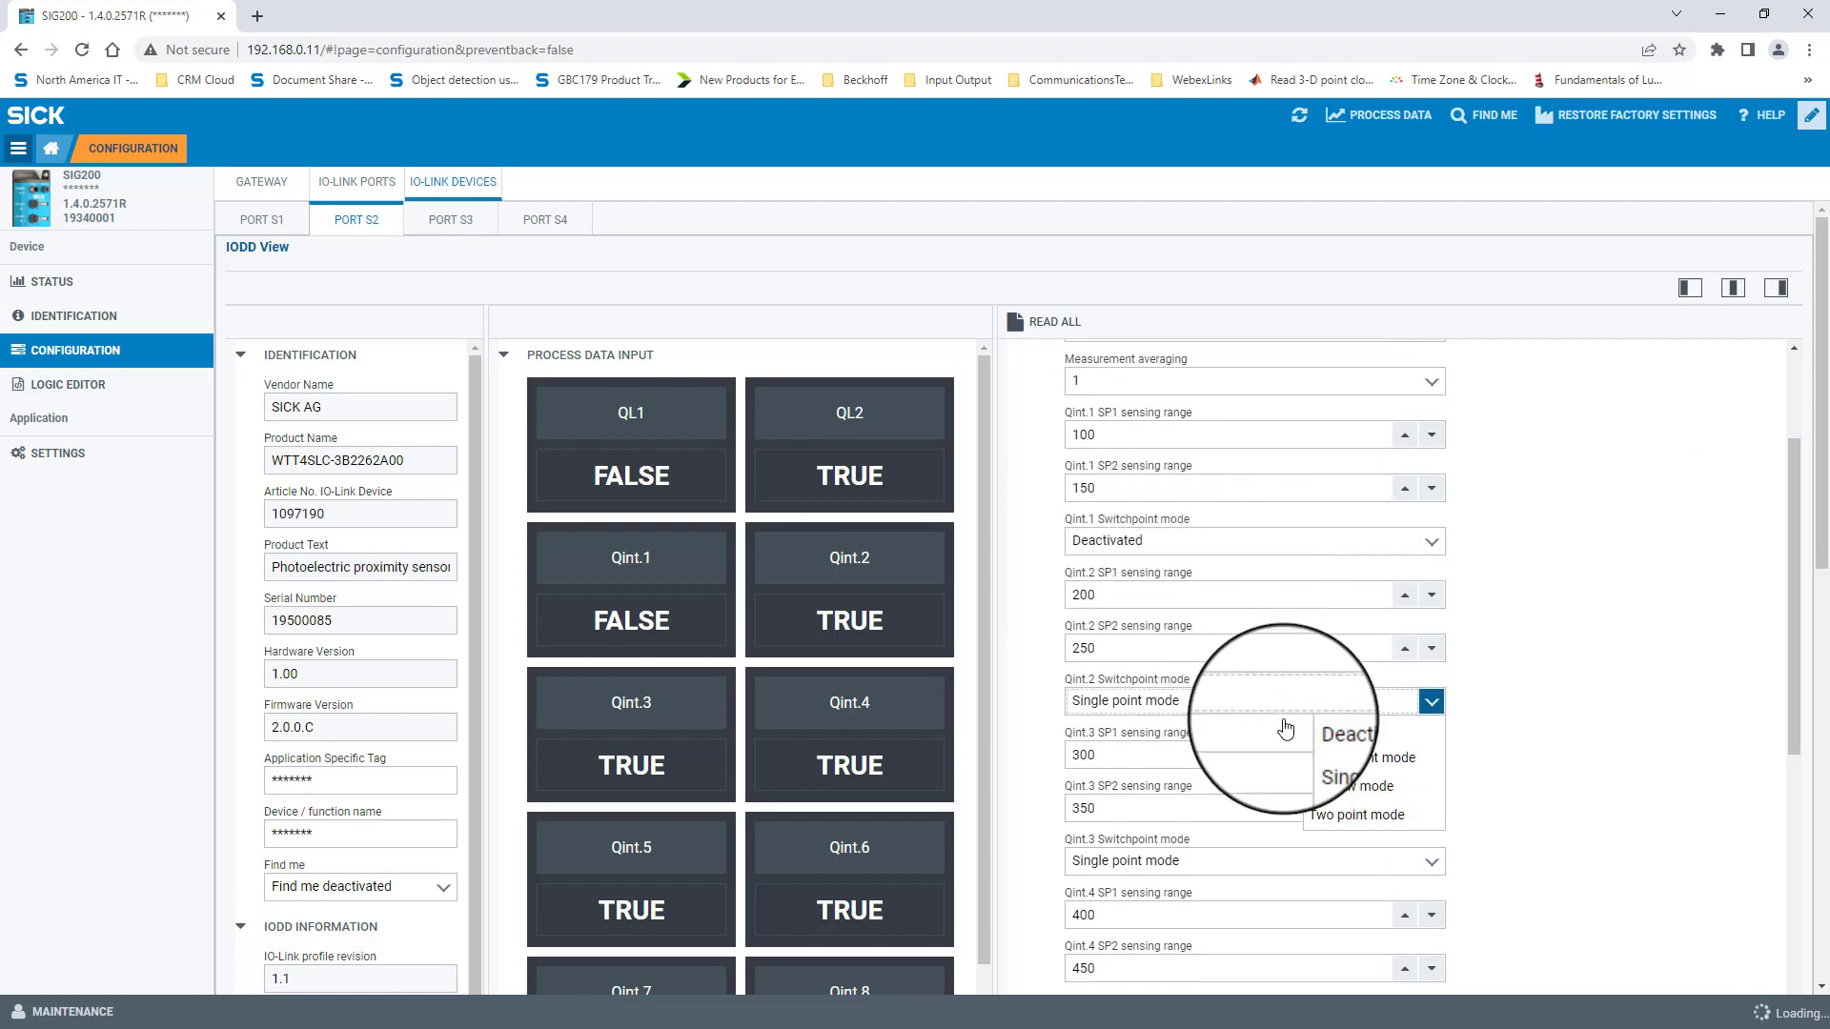
left_click(1350, 750)
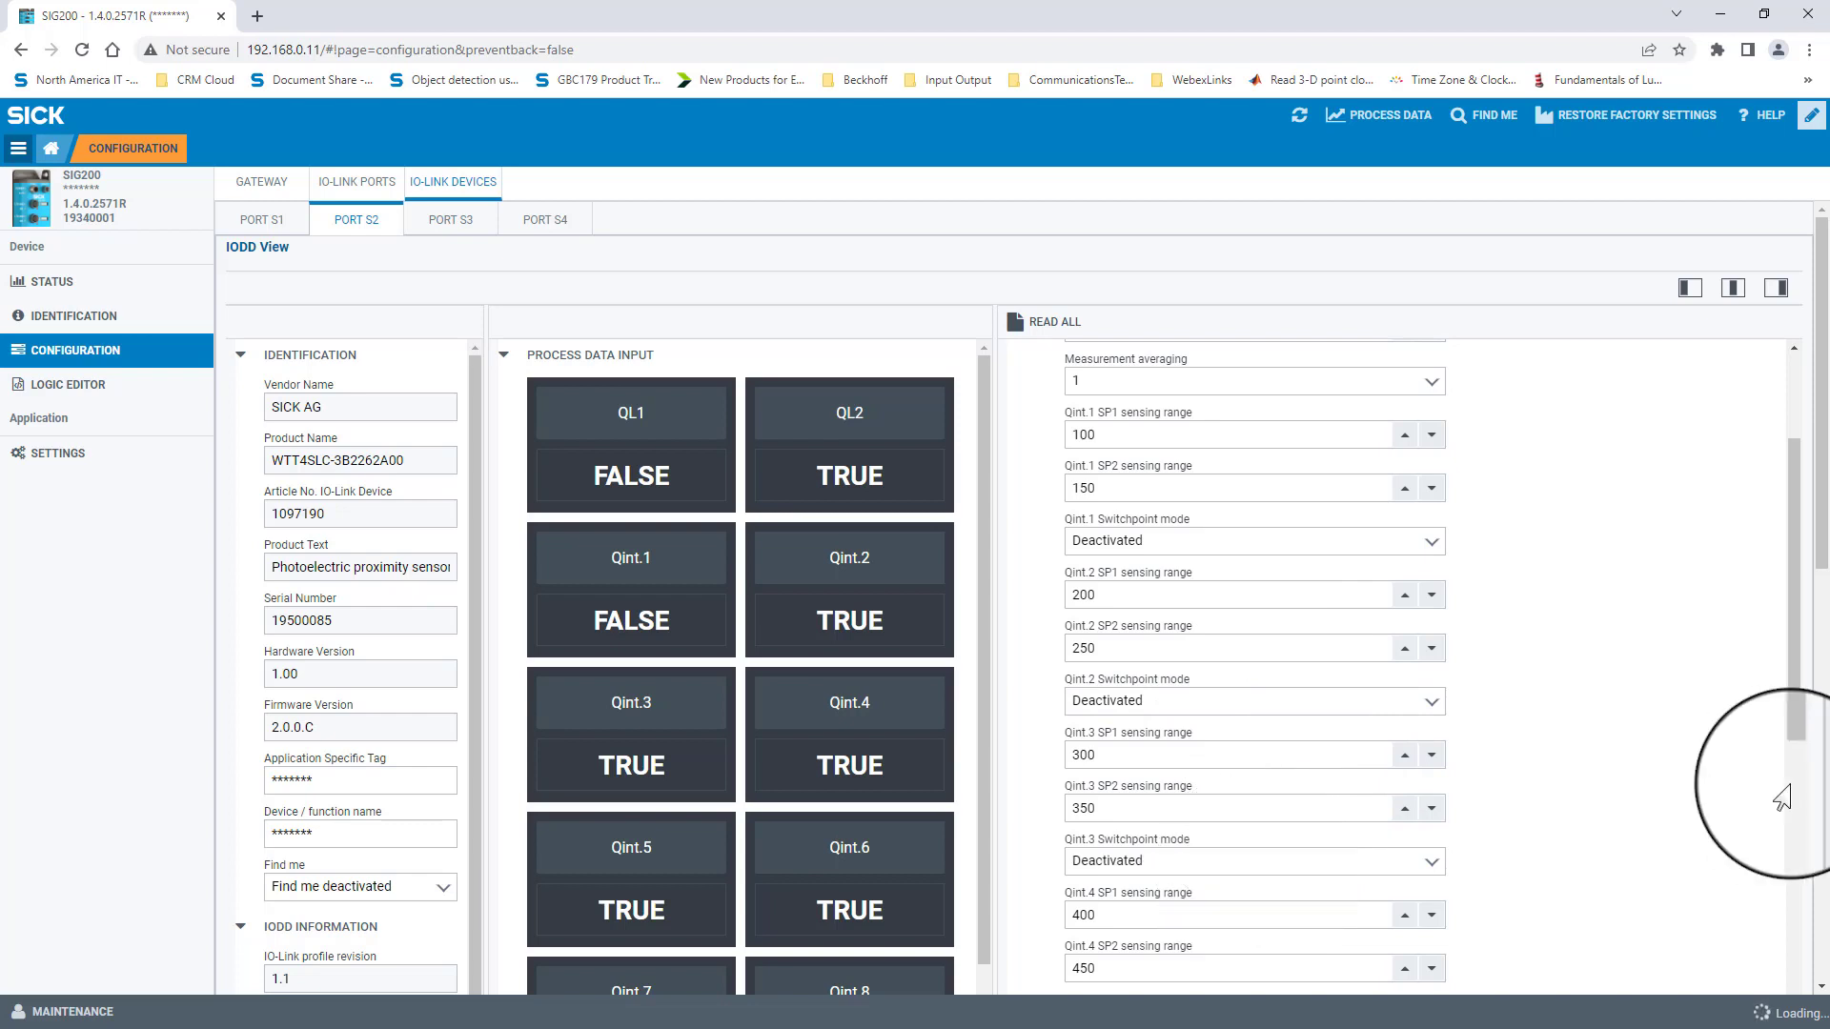
Step: Set the Qint.4, Qint.5, Qint.6 and Qint.7 switchpoint modes to Deactivated
scroll(1783, 799, "down", 7)
left_click(1389, 357)
left_click(1373, 380)
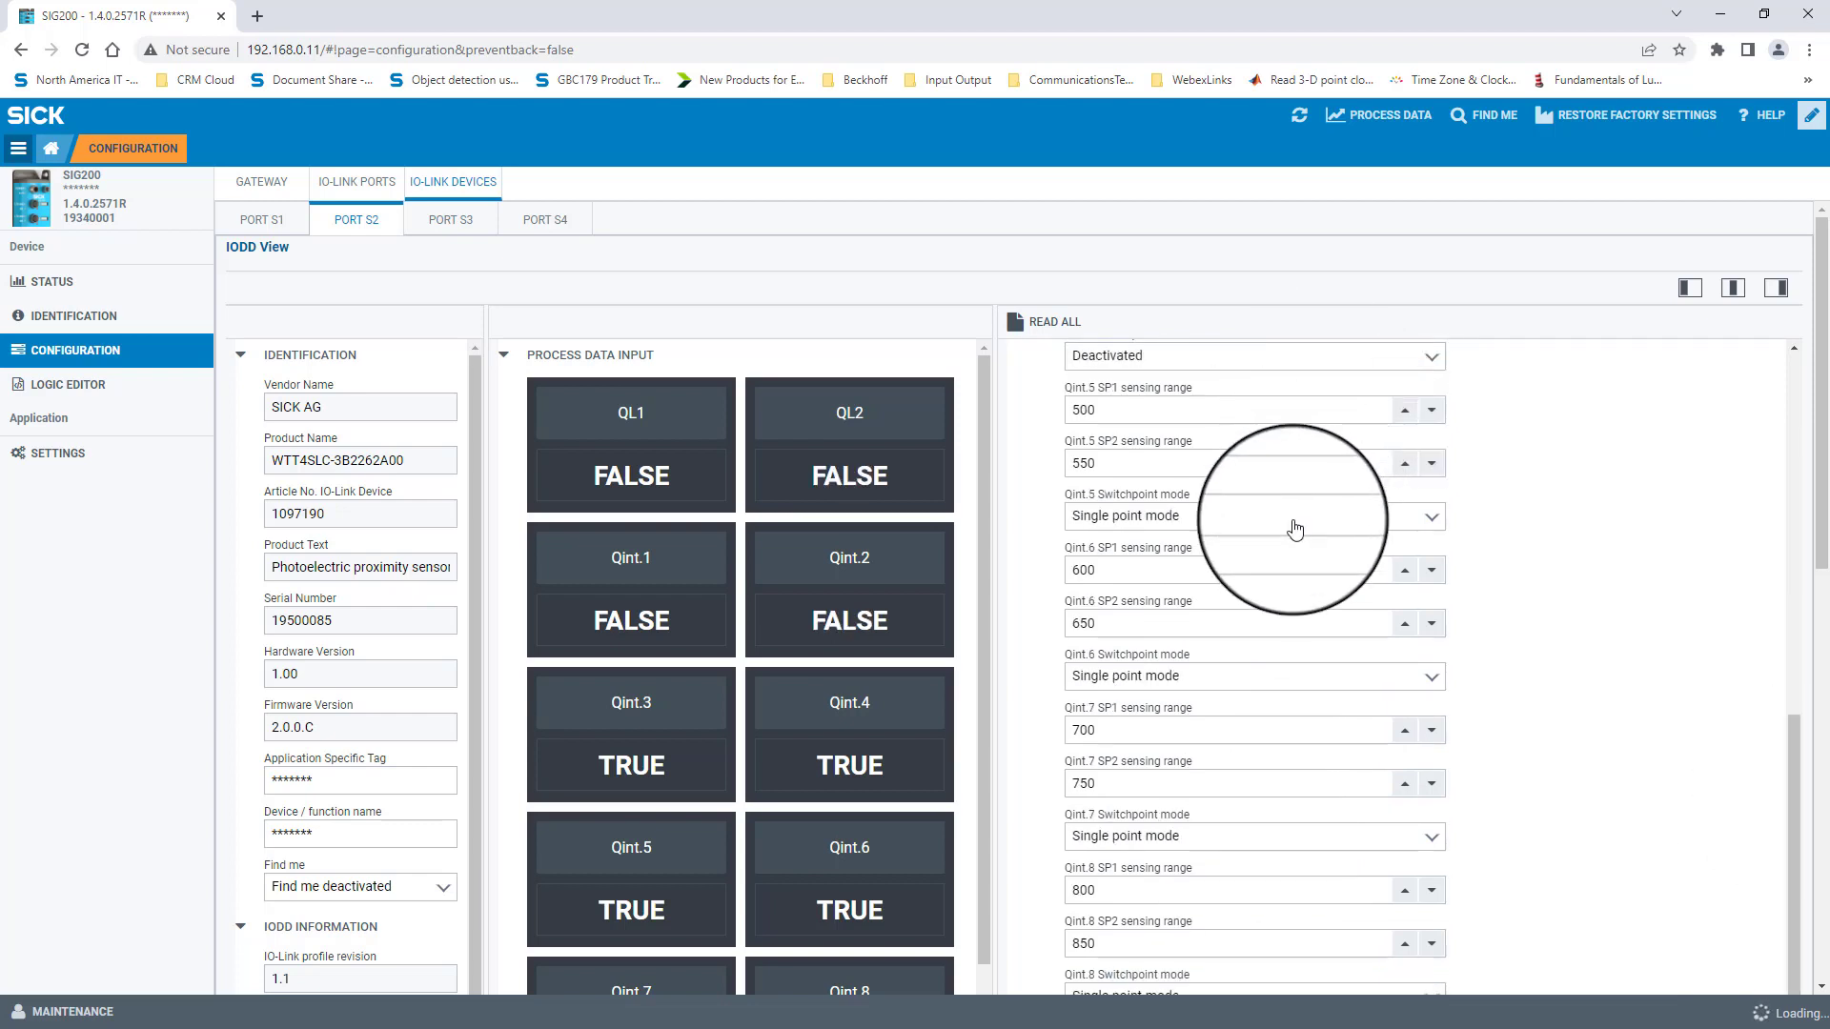
left_click(1310, 518)
left_click(1321, 541)
left_click(1311, 676)
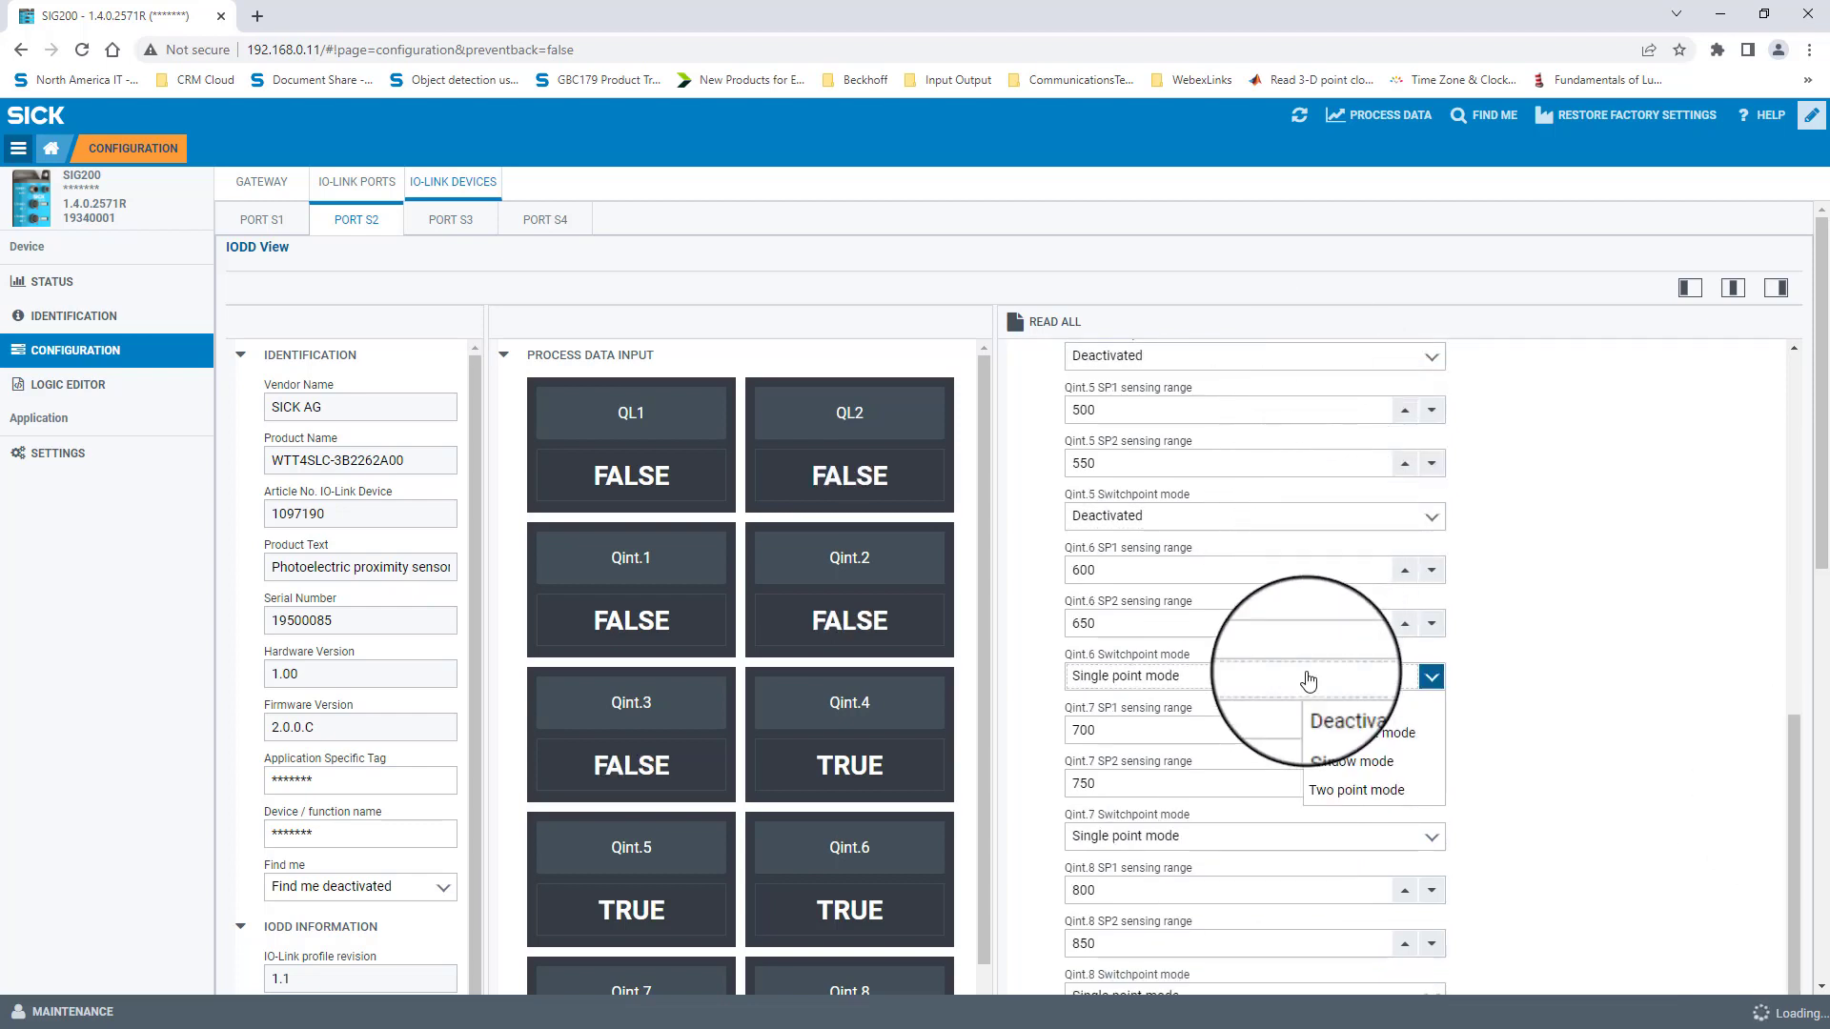
left_click(1345, 724)
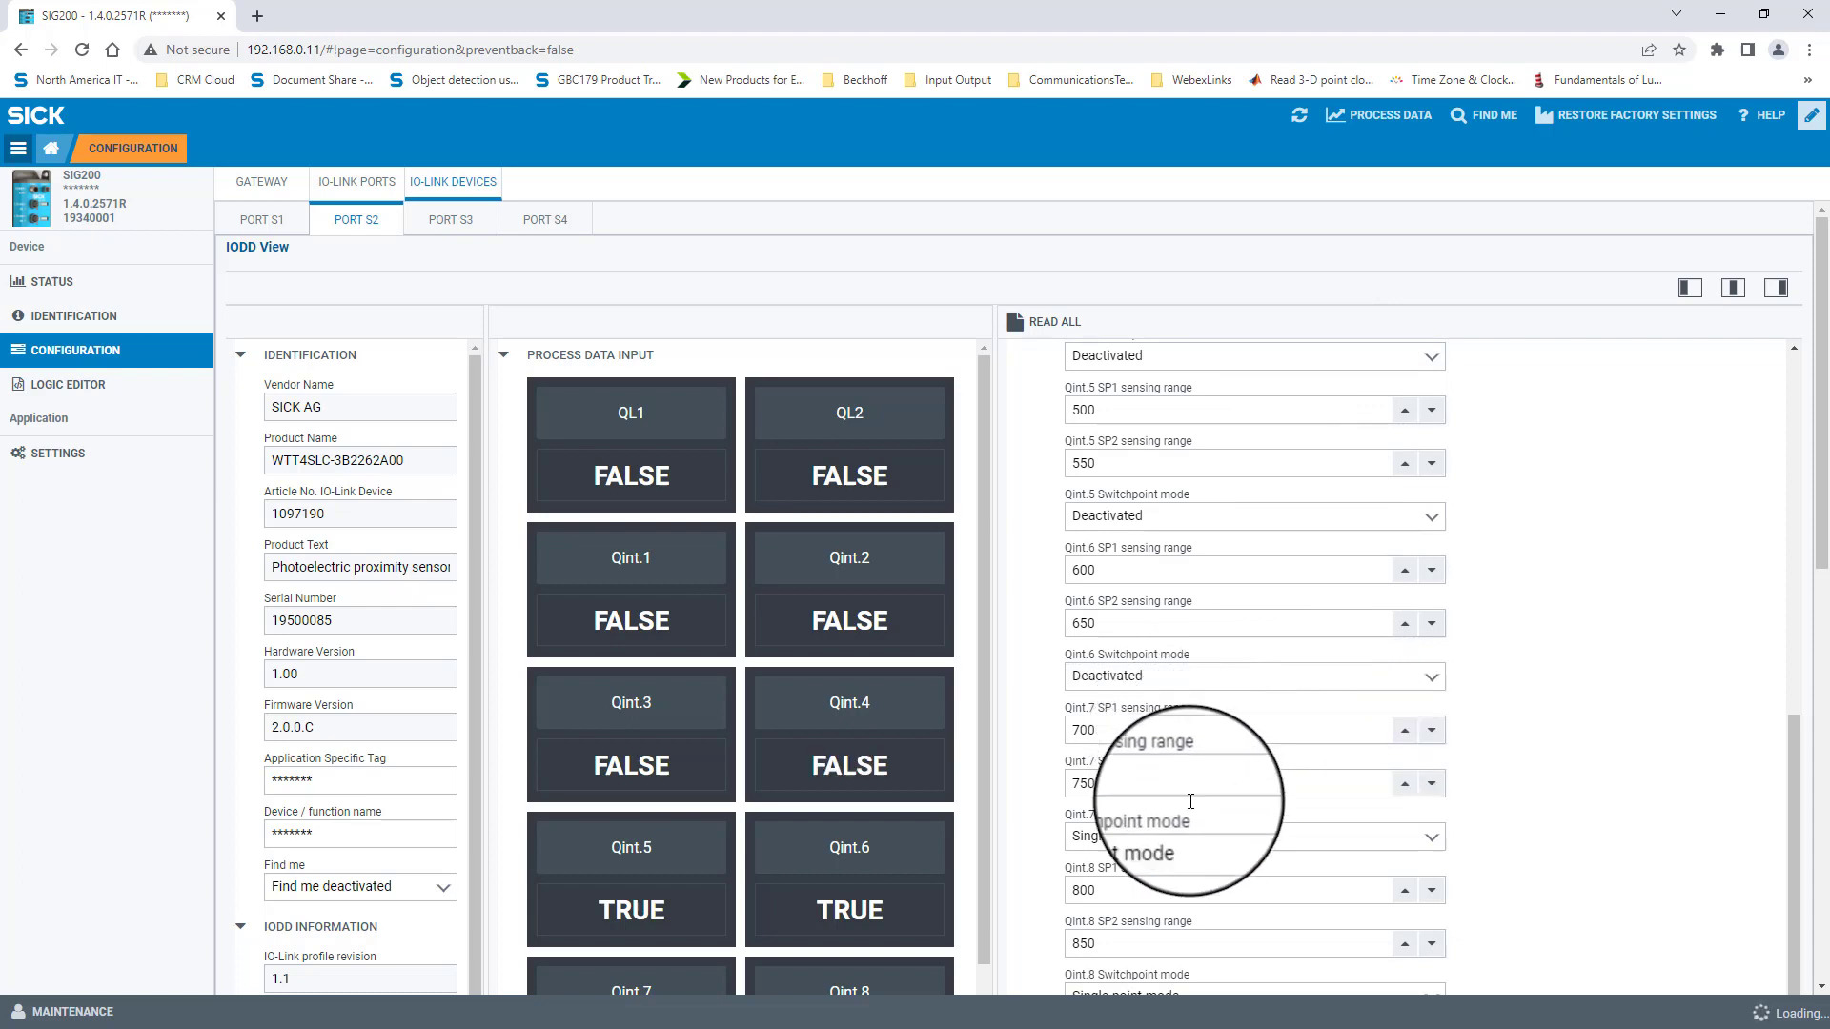
left_click(1205, 854)
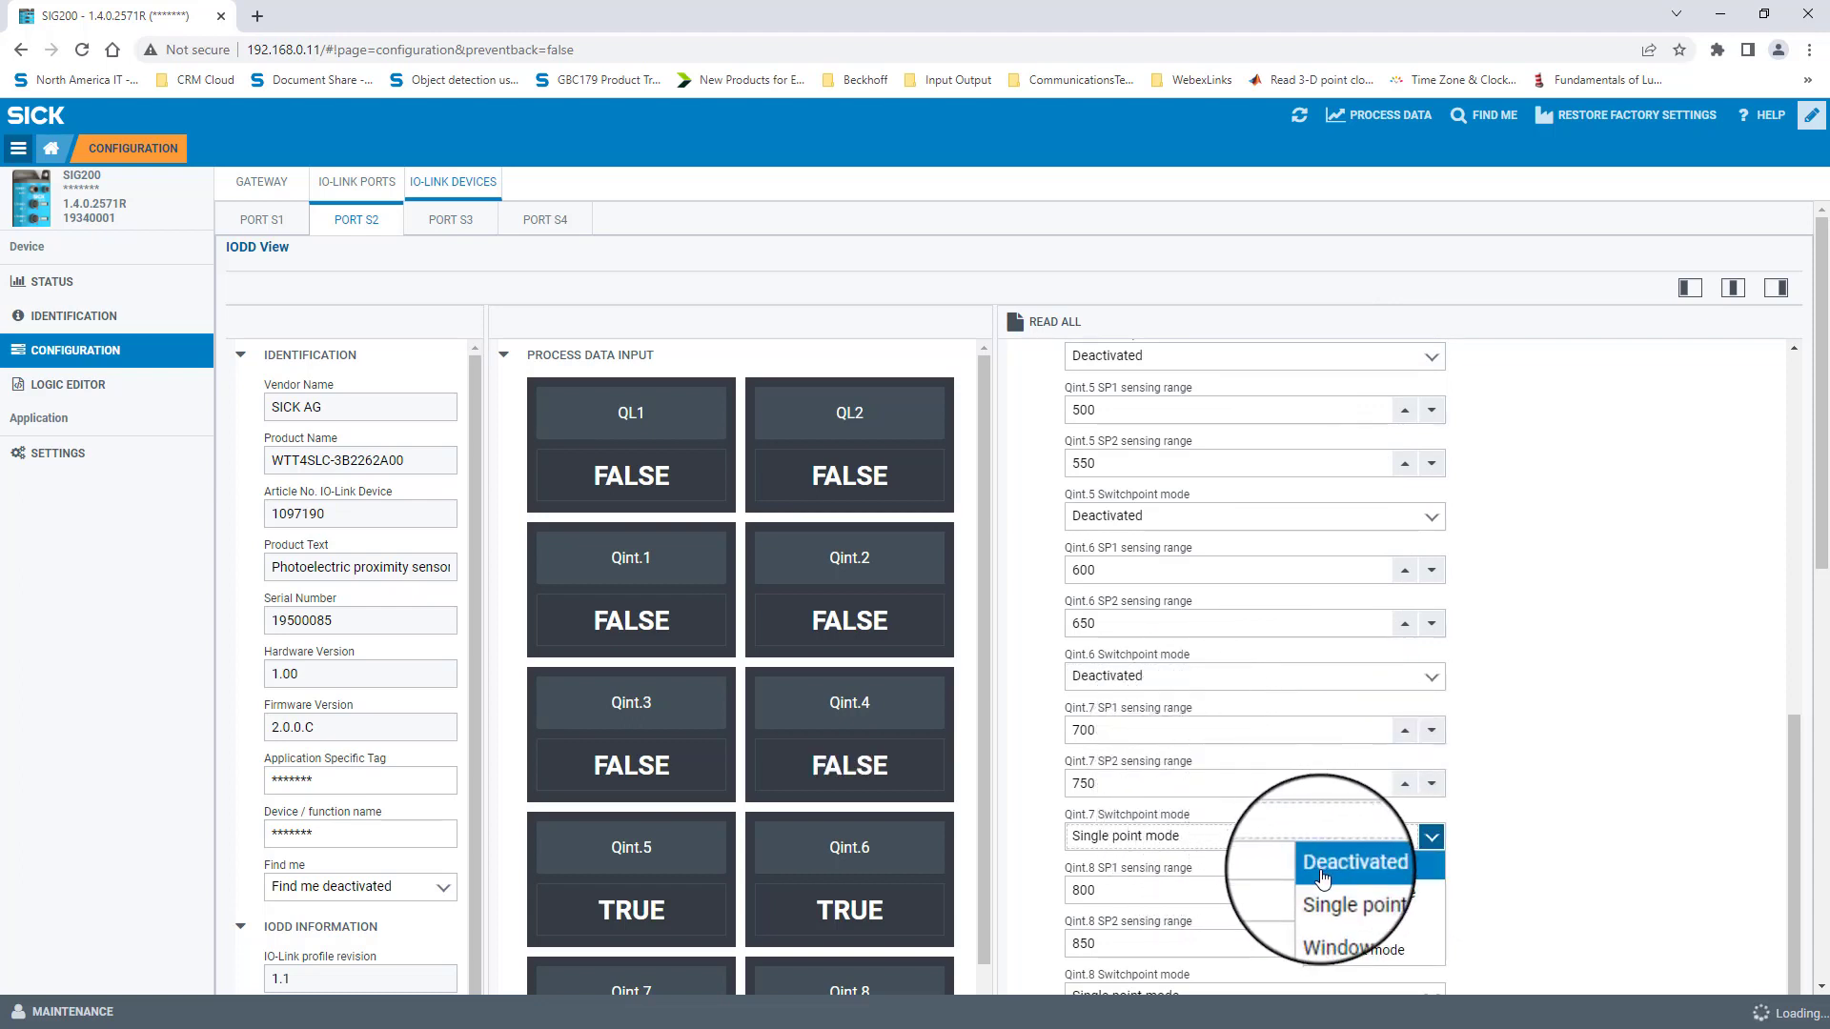
left_click(1430, 864)
scroll(1520, 867, "down", 2)
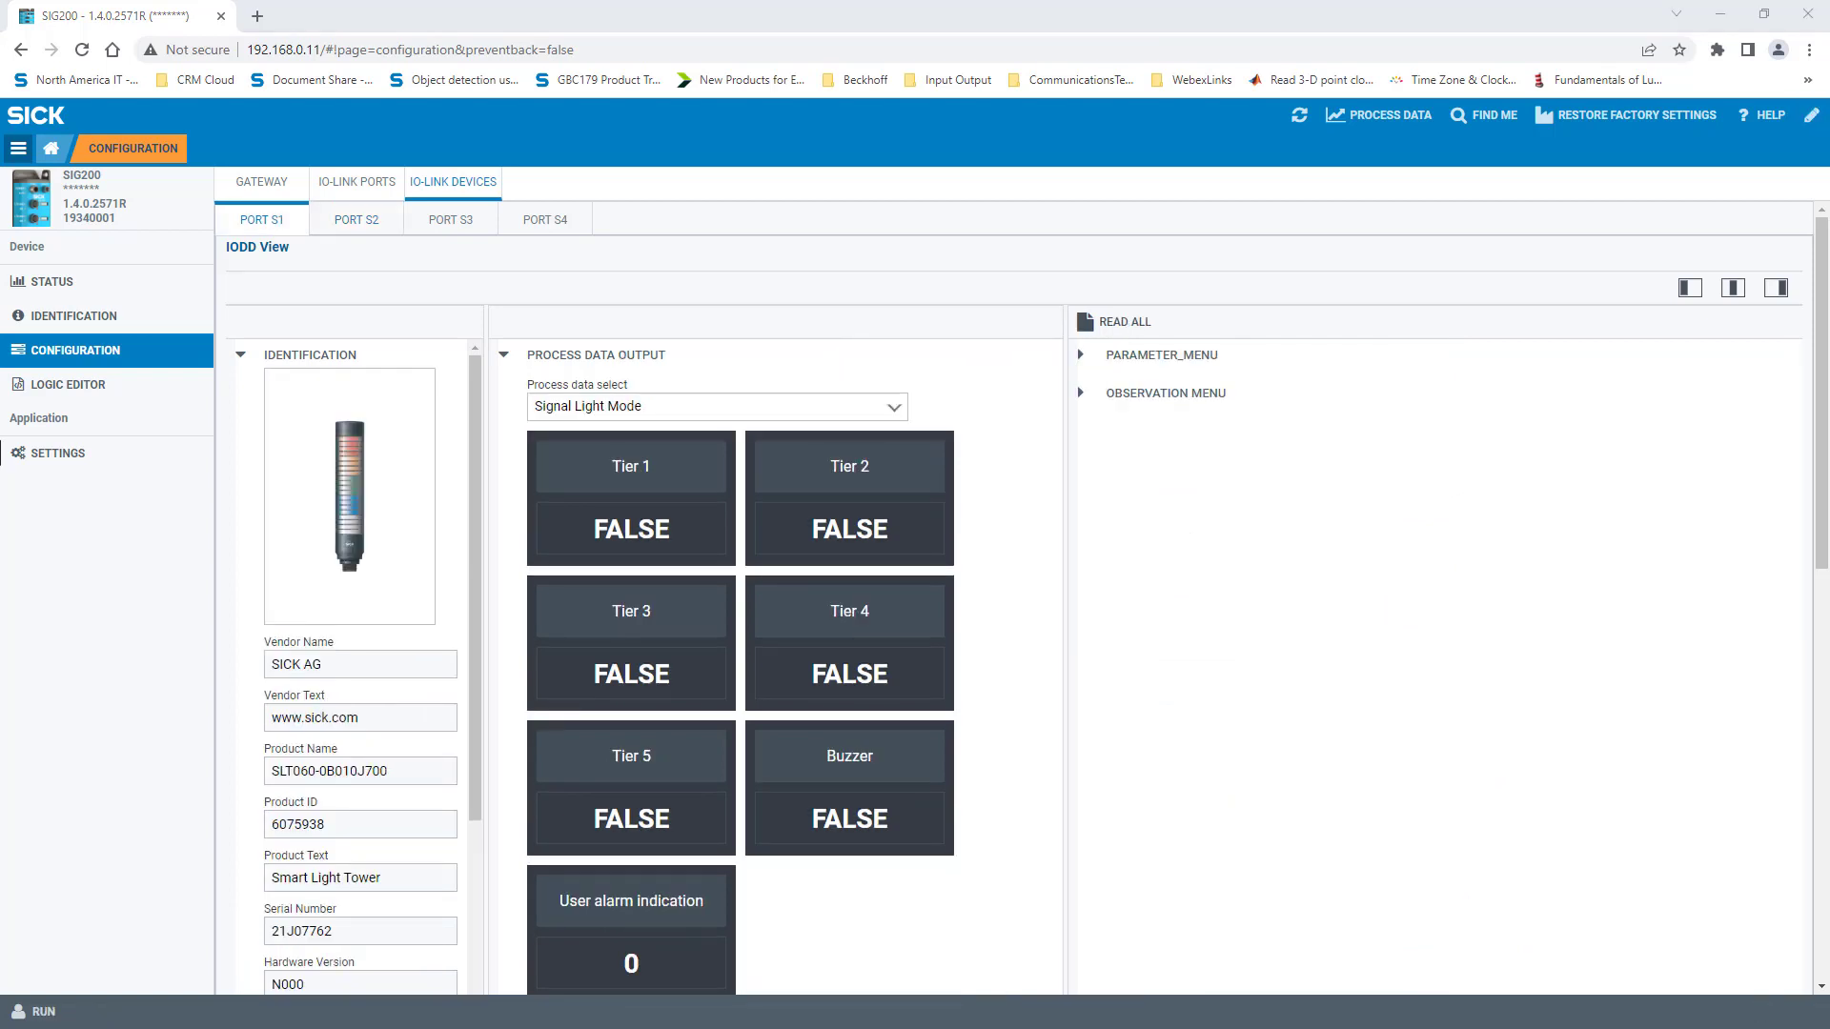
Step: Open the Logic Editor, log in as Maintenance, and turn on logic editing
left_click(78, 388)
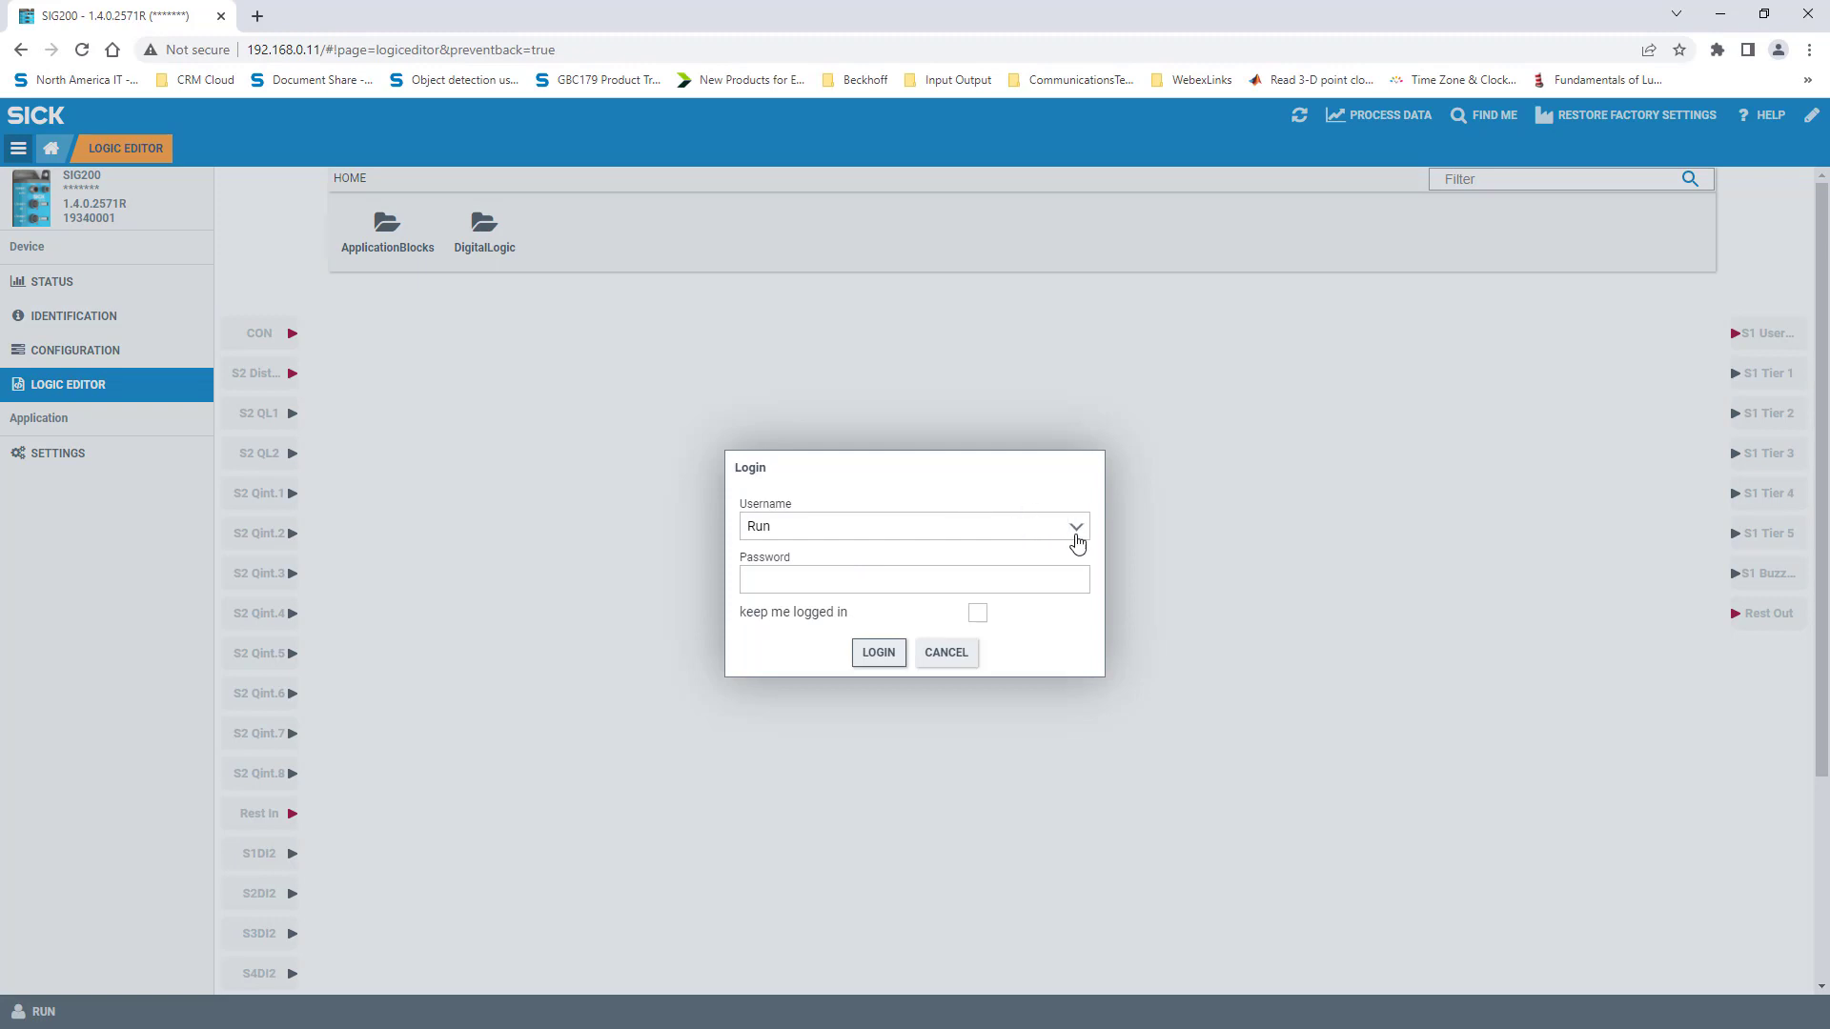
left_click(1077, 527)
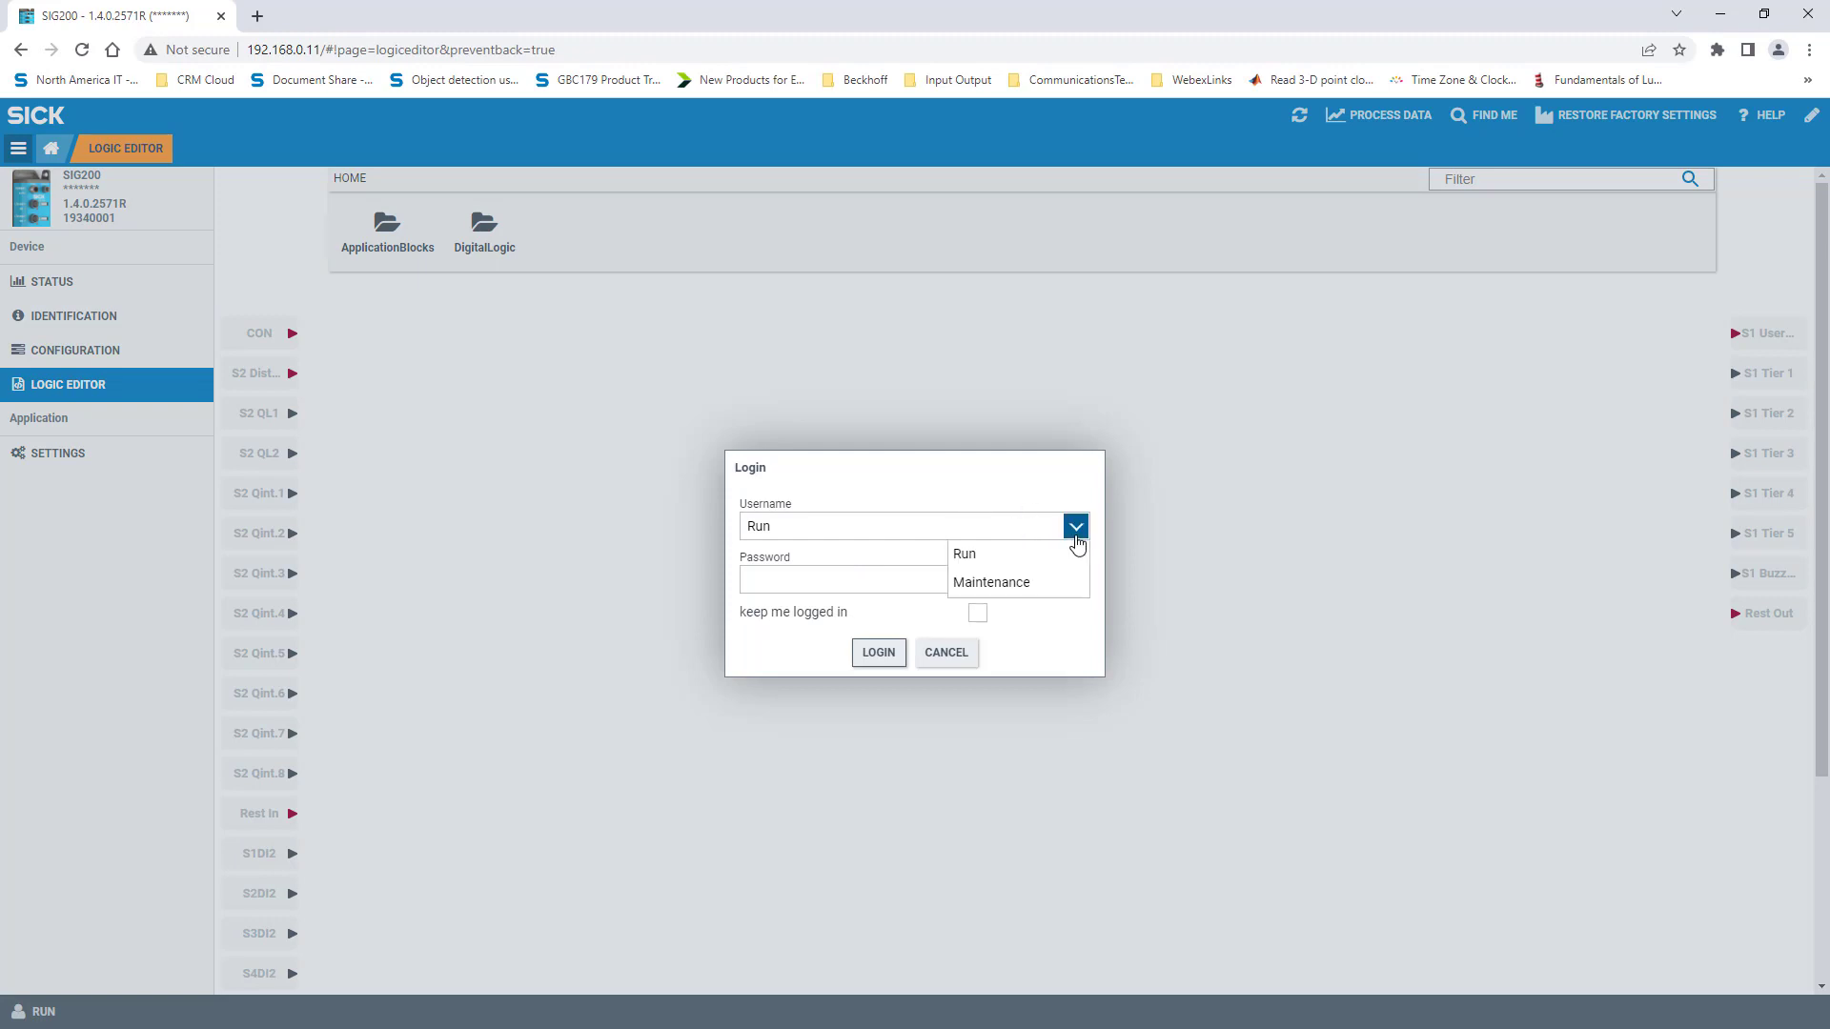
left_click(1071, 584)
left_click(958, 580)
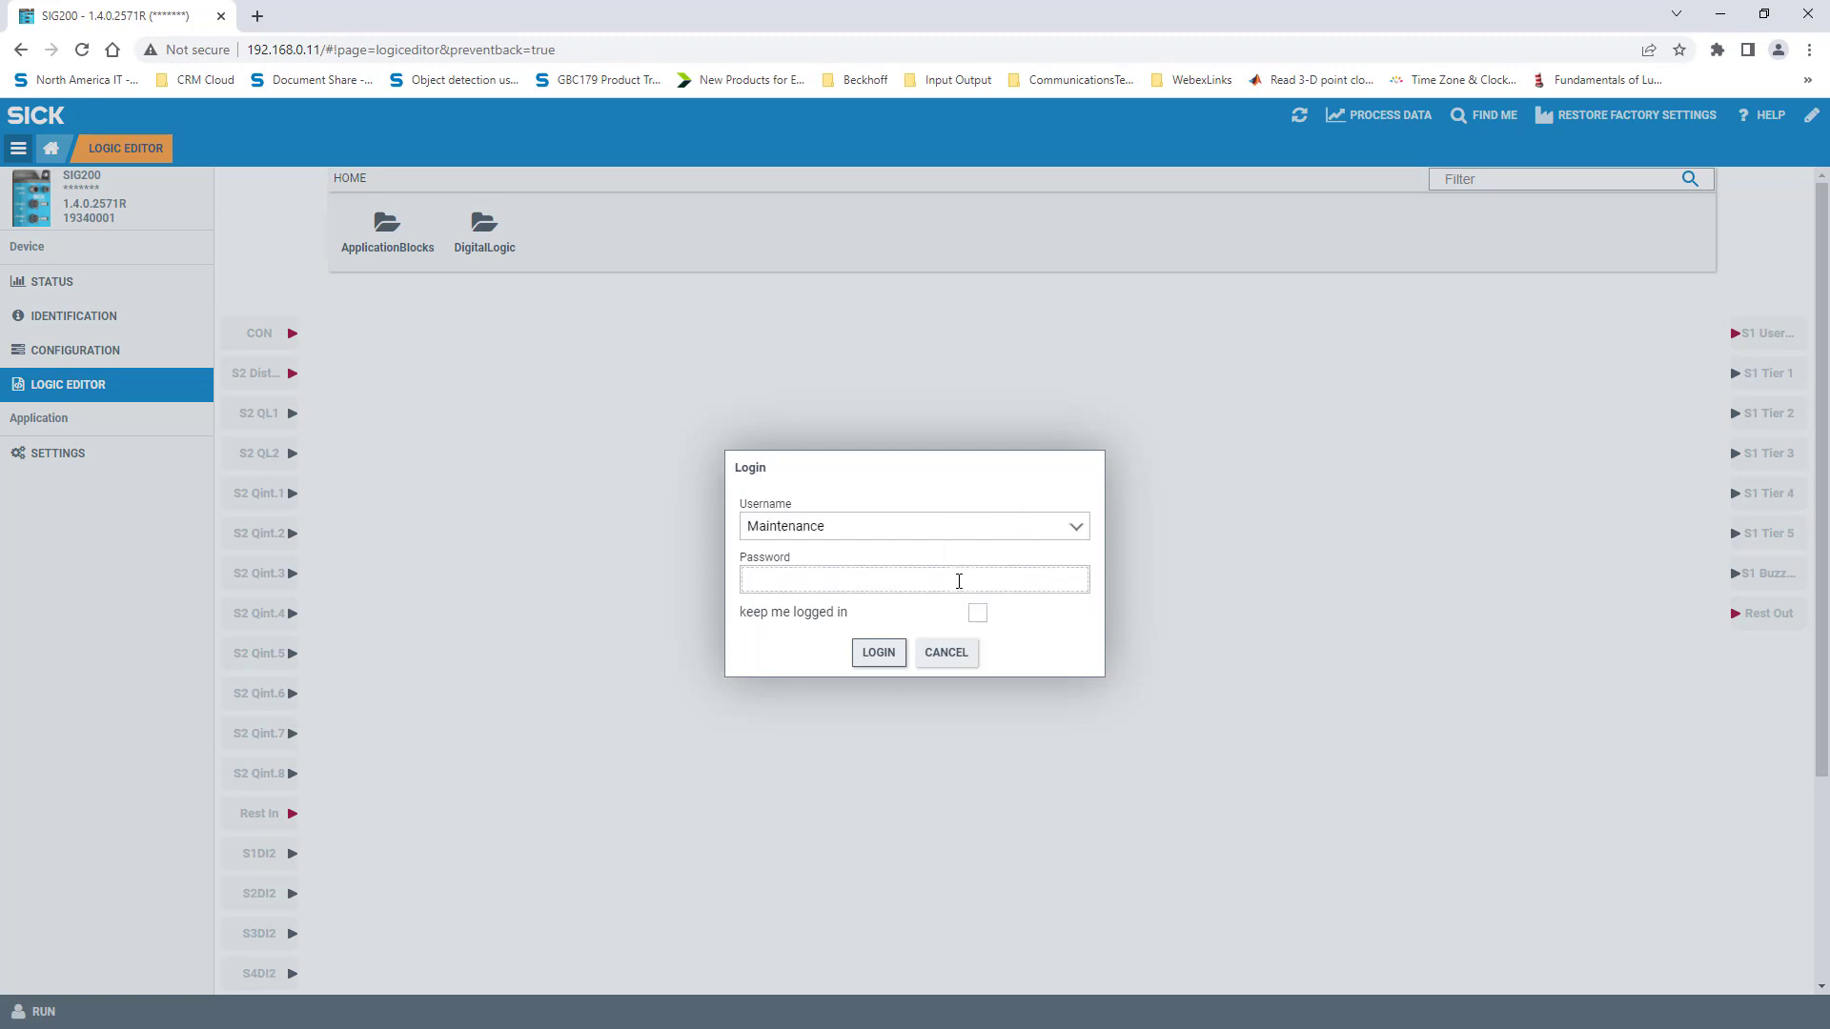
key("Return")
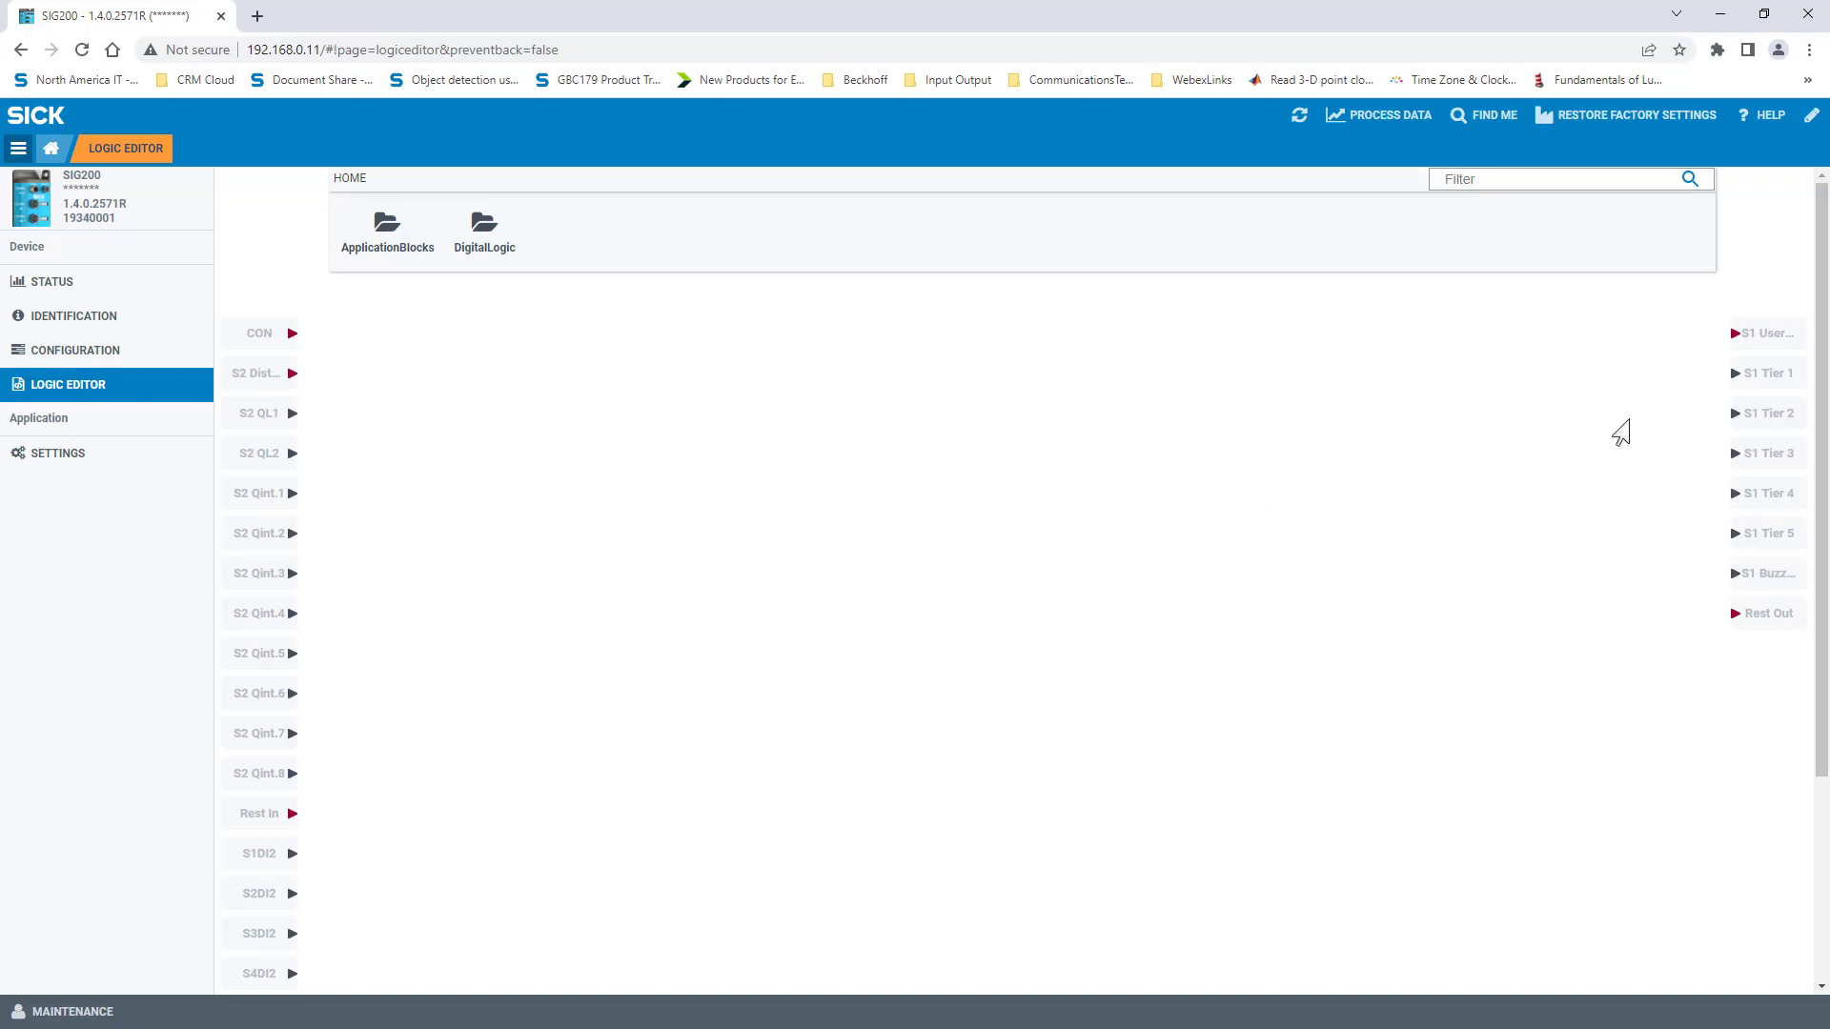
left_click(1811, 118)
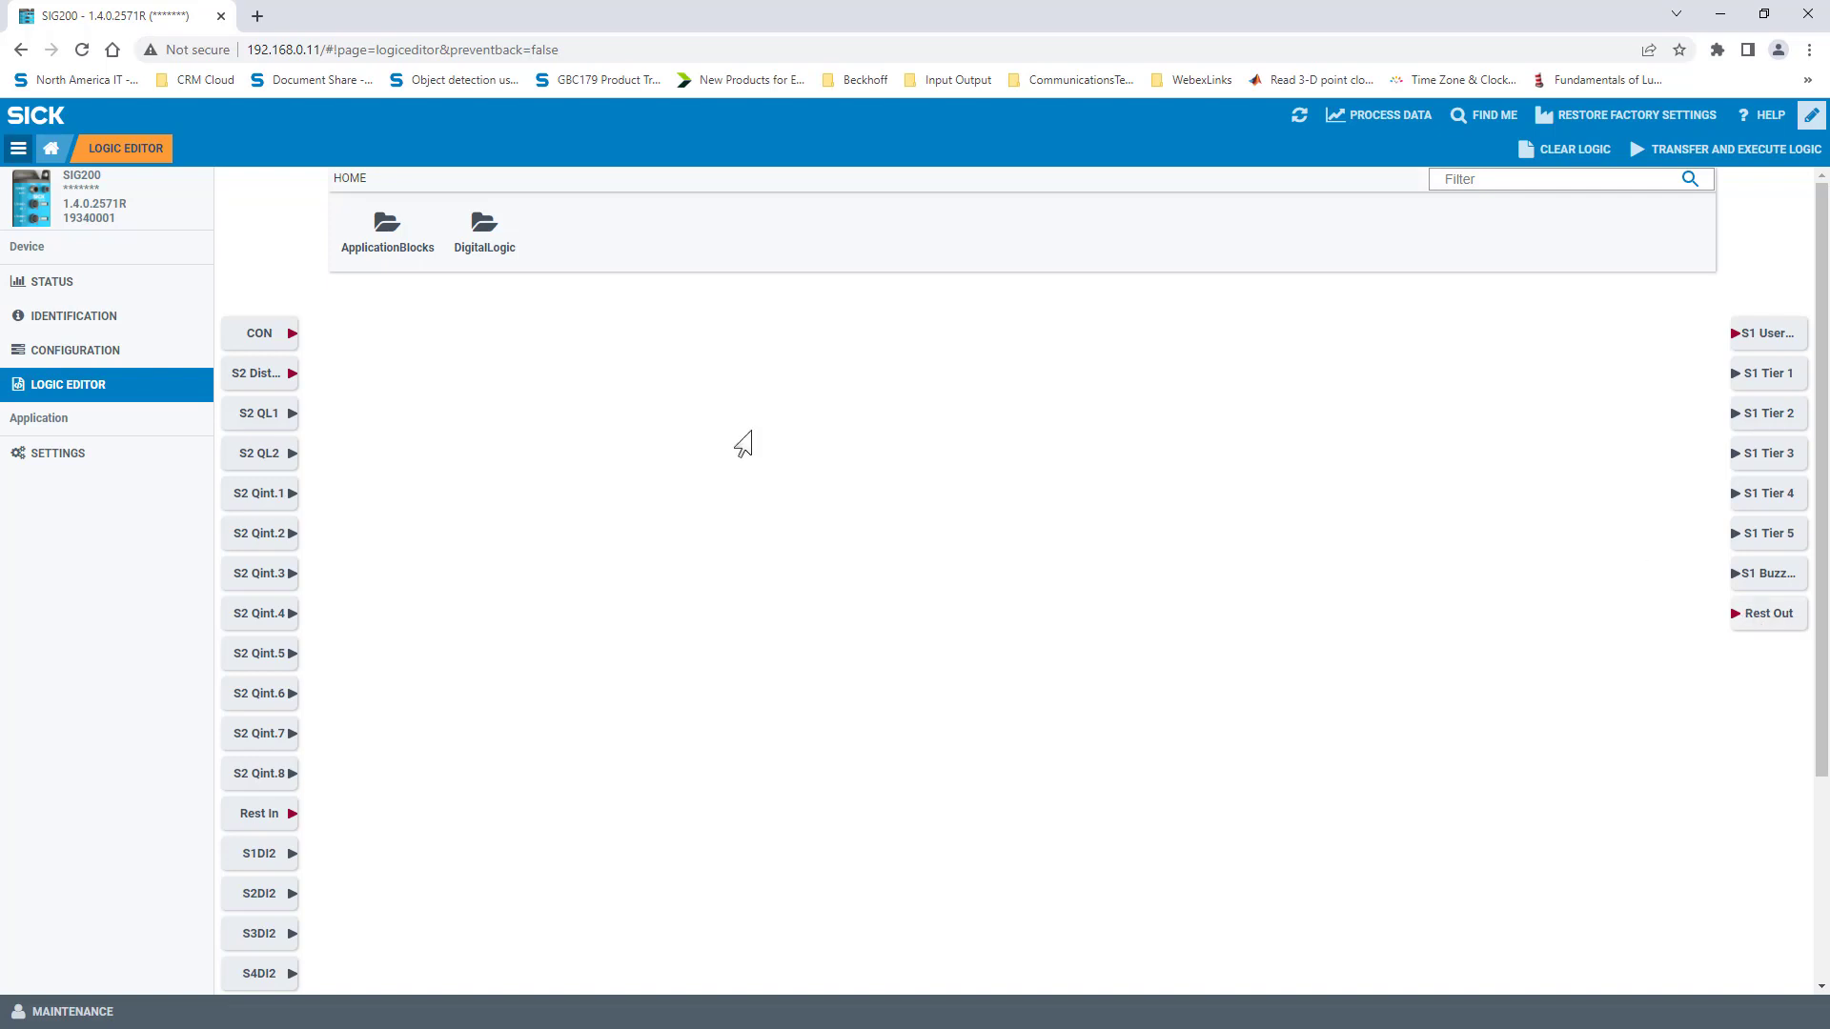
Step: Place an Integer Comparator compare block on the canvas from ApplicationBlocks > Conditional
left_click(387, 227)
left_click(456, 226)
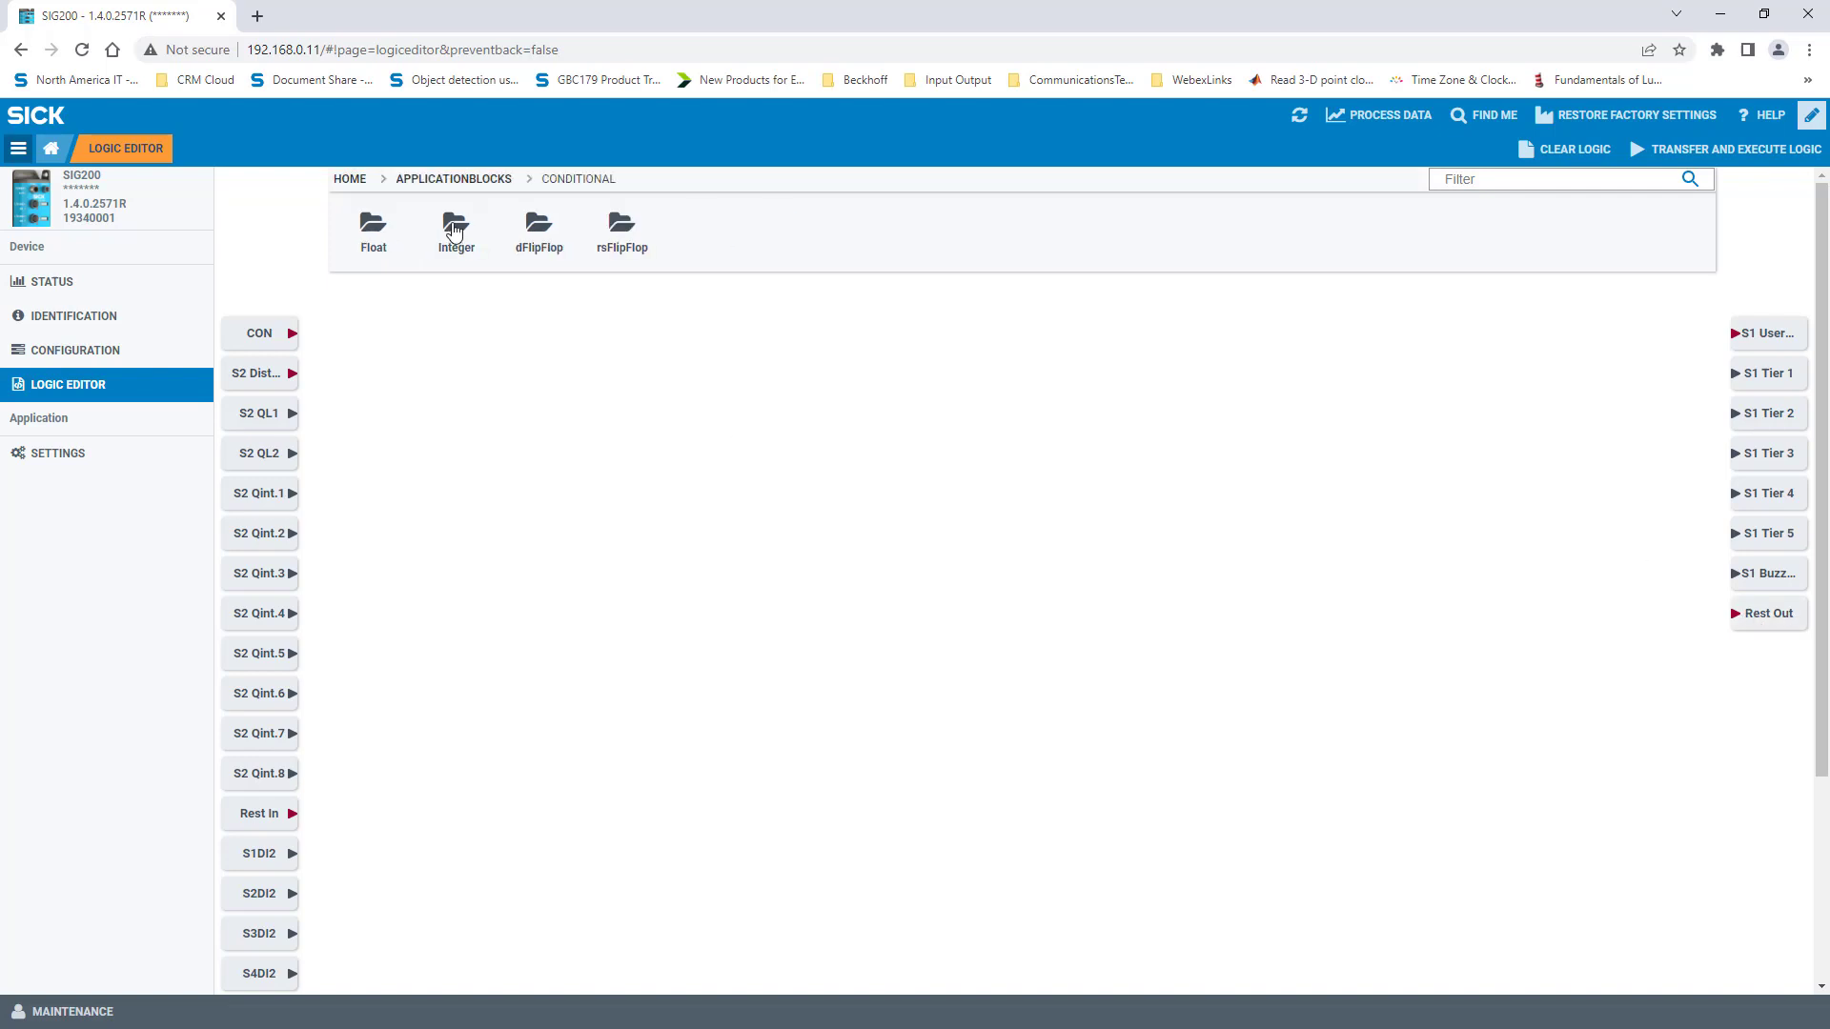
left_click(454, 228)
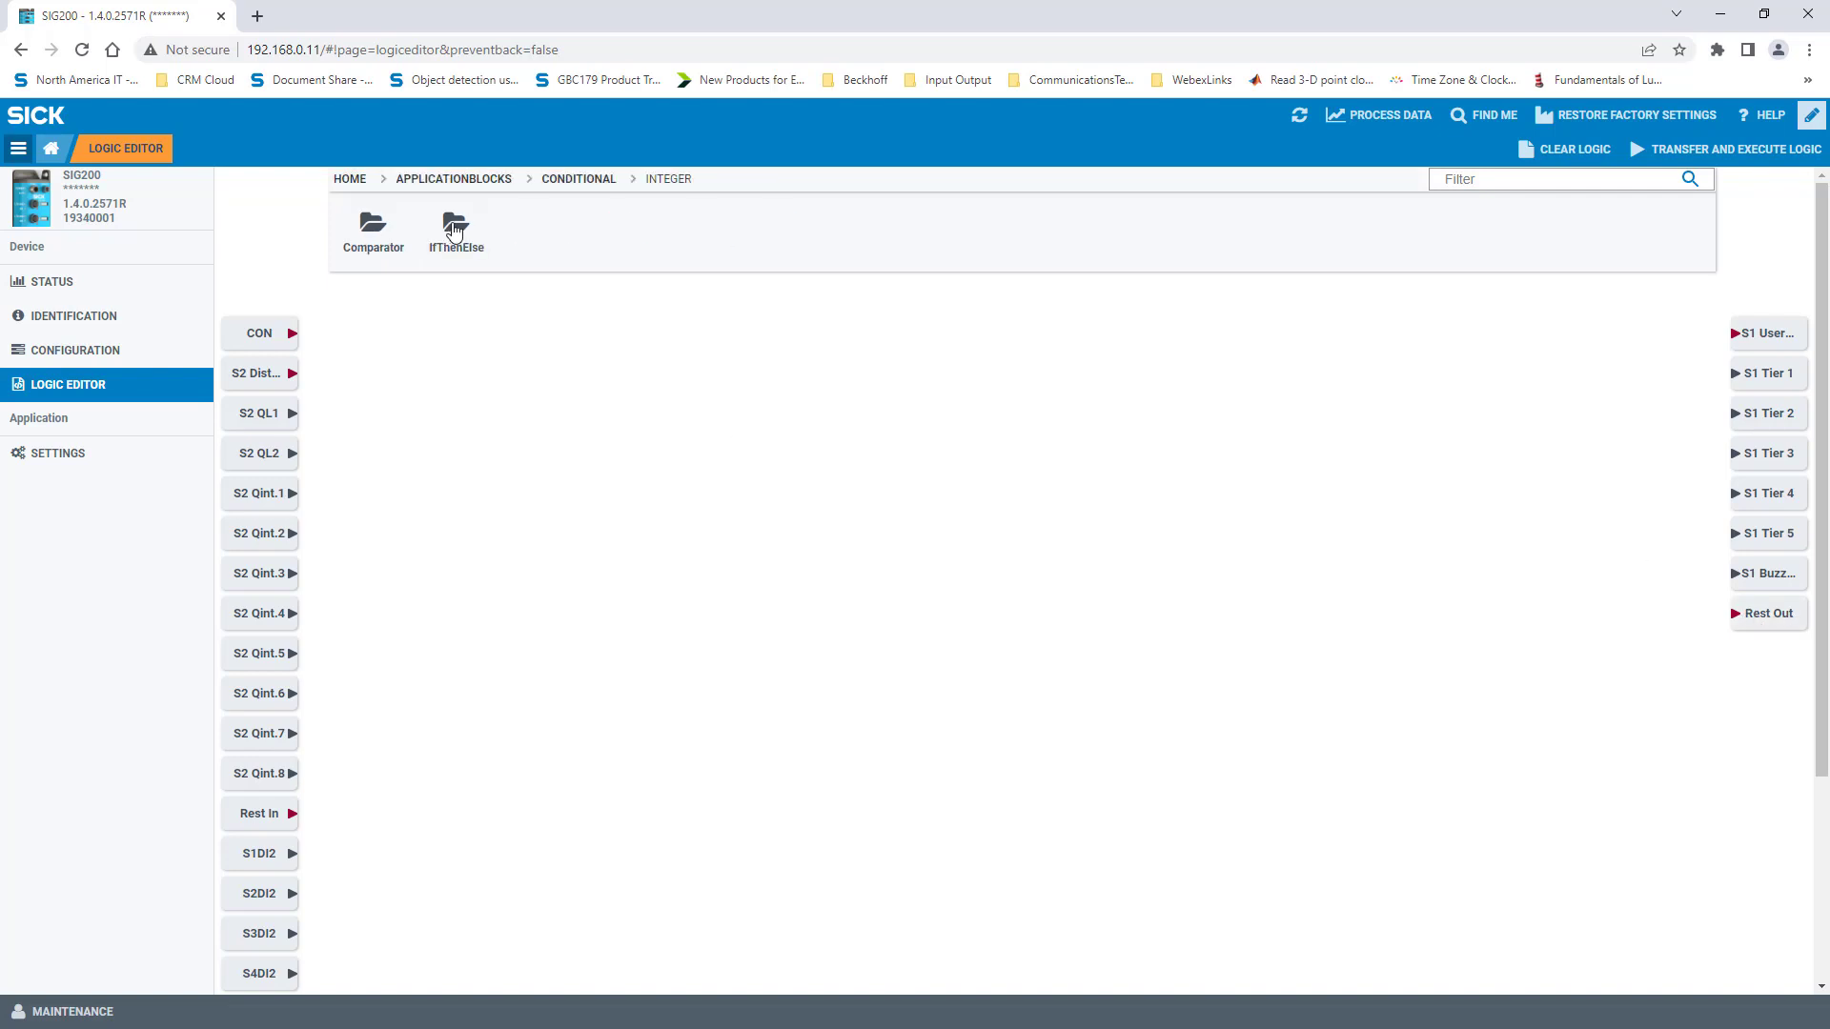
left_click(373, 229)
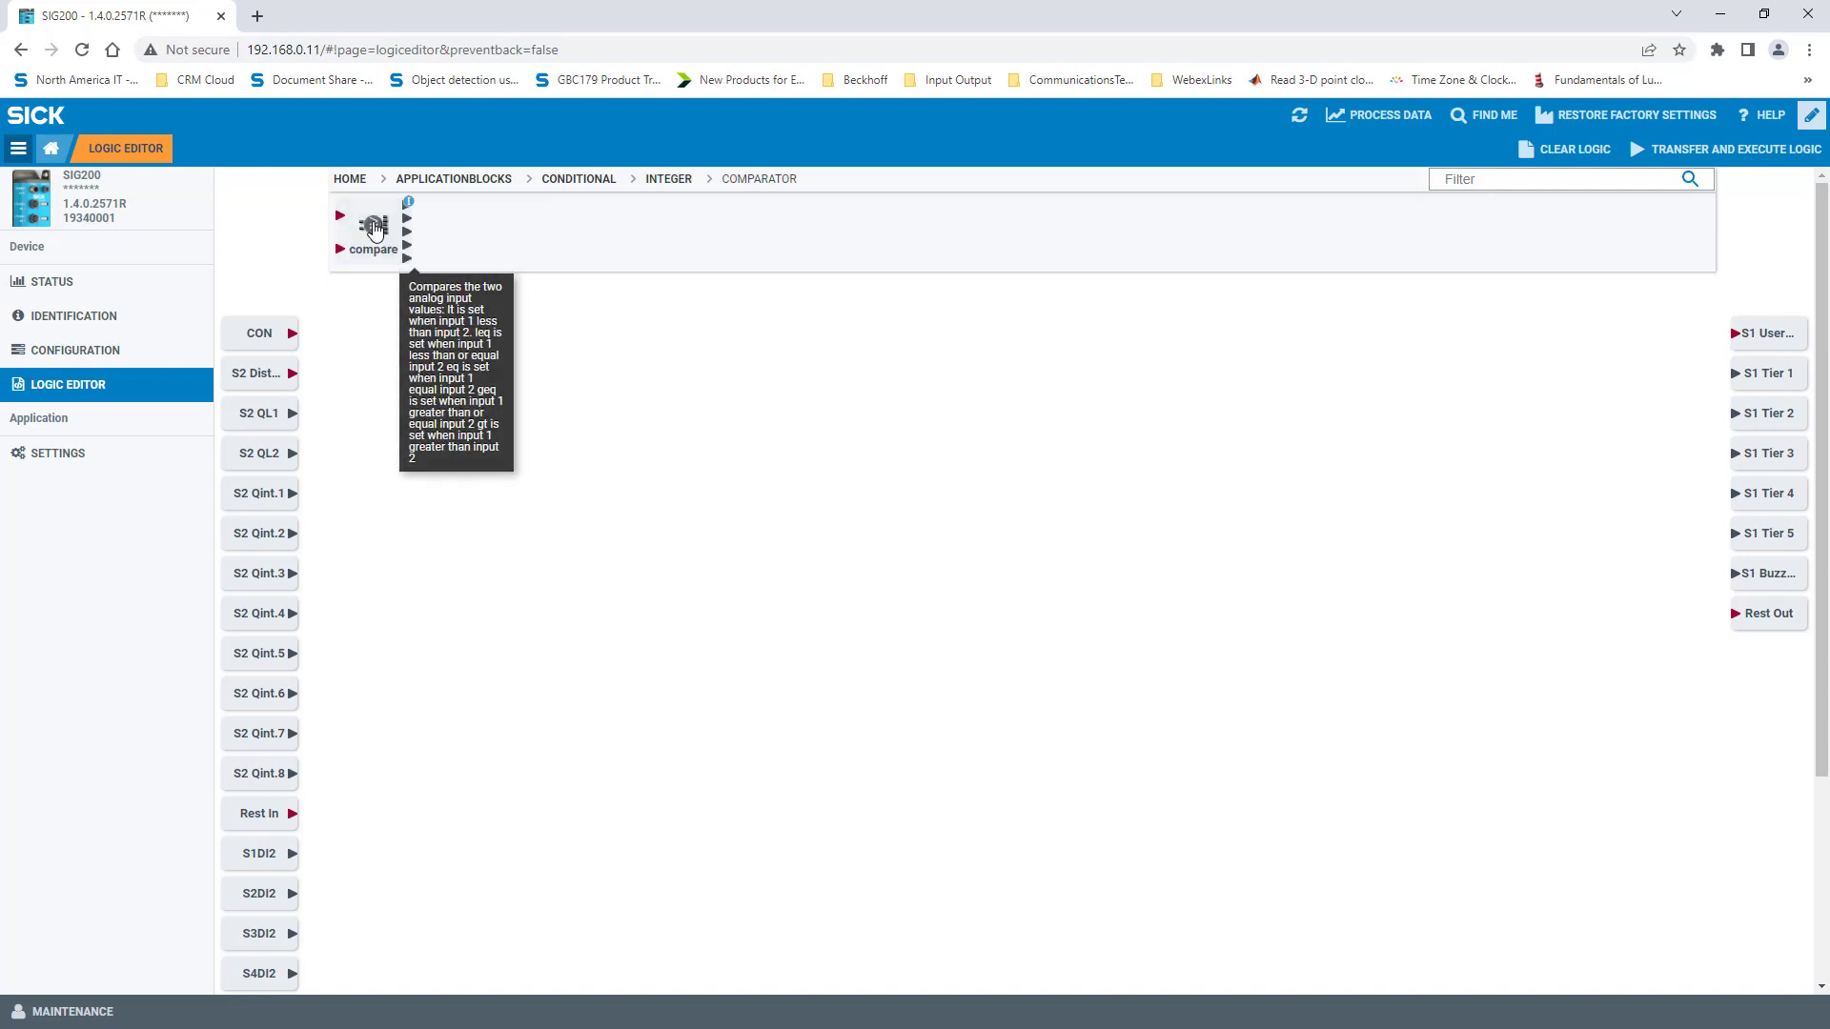
left_click_drag(493, 440, 782, 441)
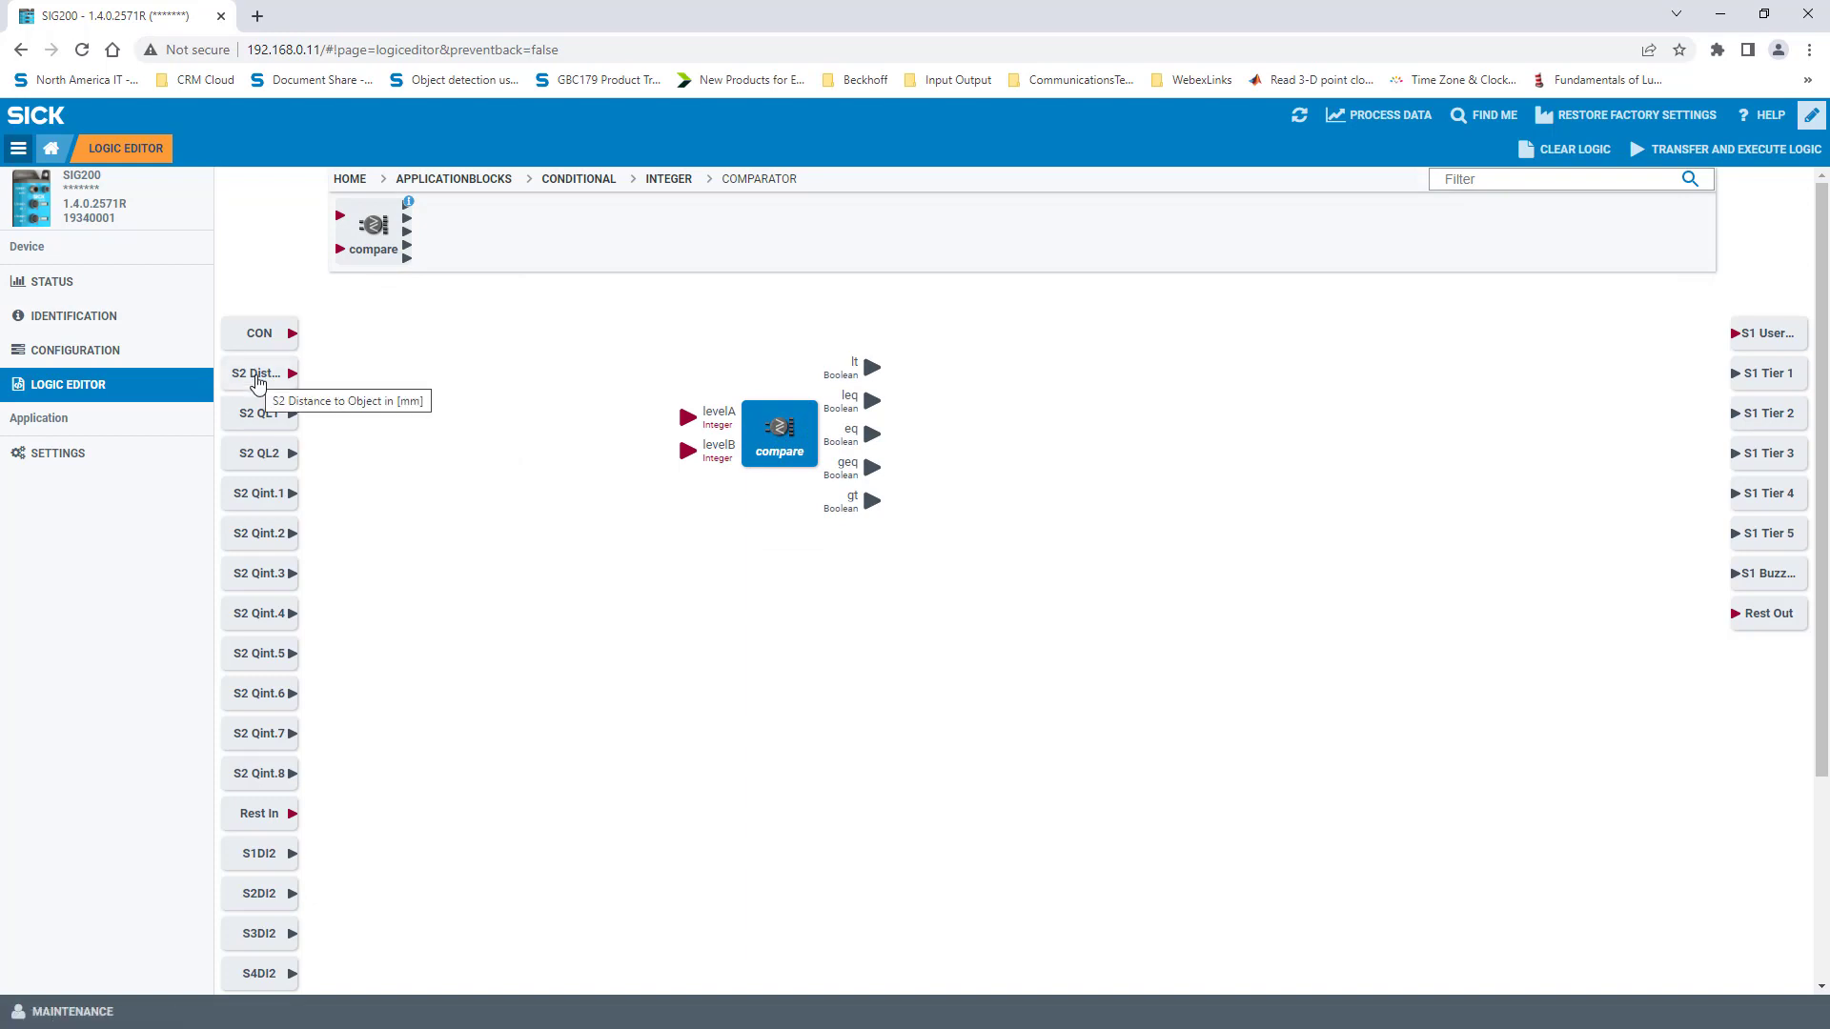
Step: Wire S2 Distance to Object into the compare block's levelA and add a CON constant
left_click_drag(257, 382, 467, 429)
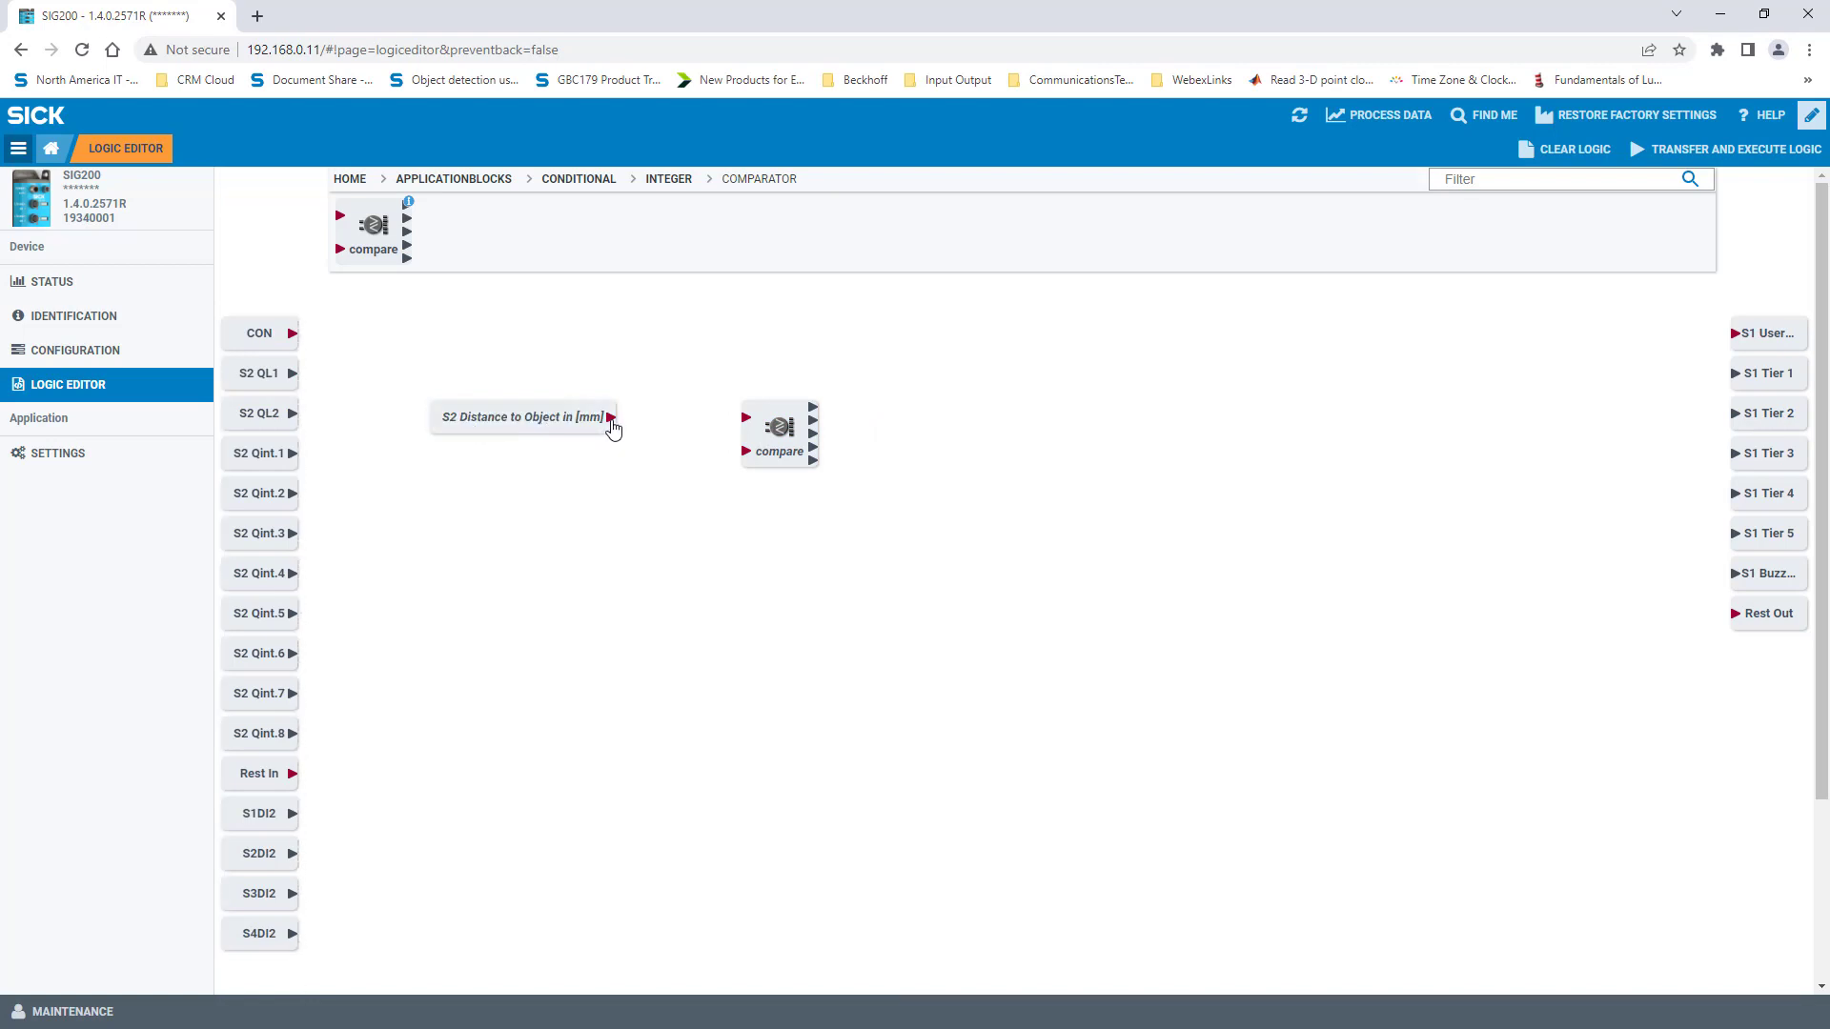
left_click_drag(613, 428, 746, 418)
left_click_drag(255, 332, 689, 472)
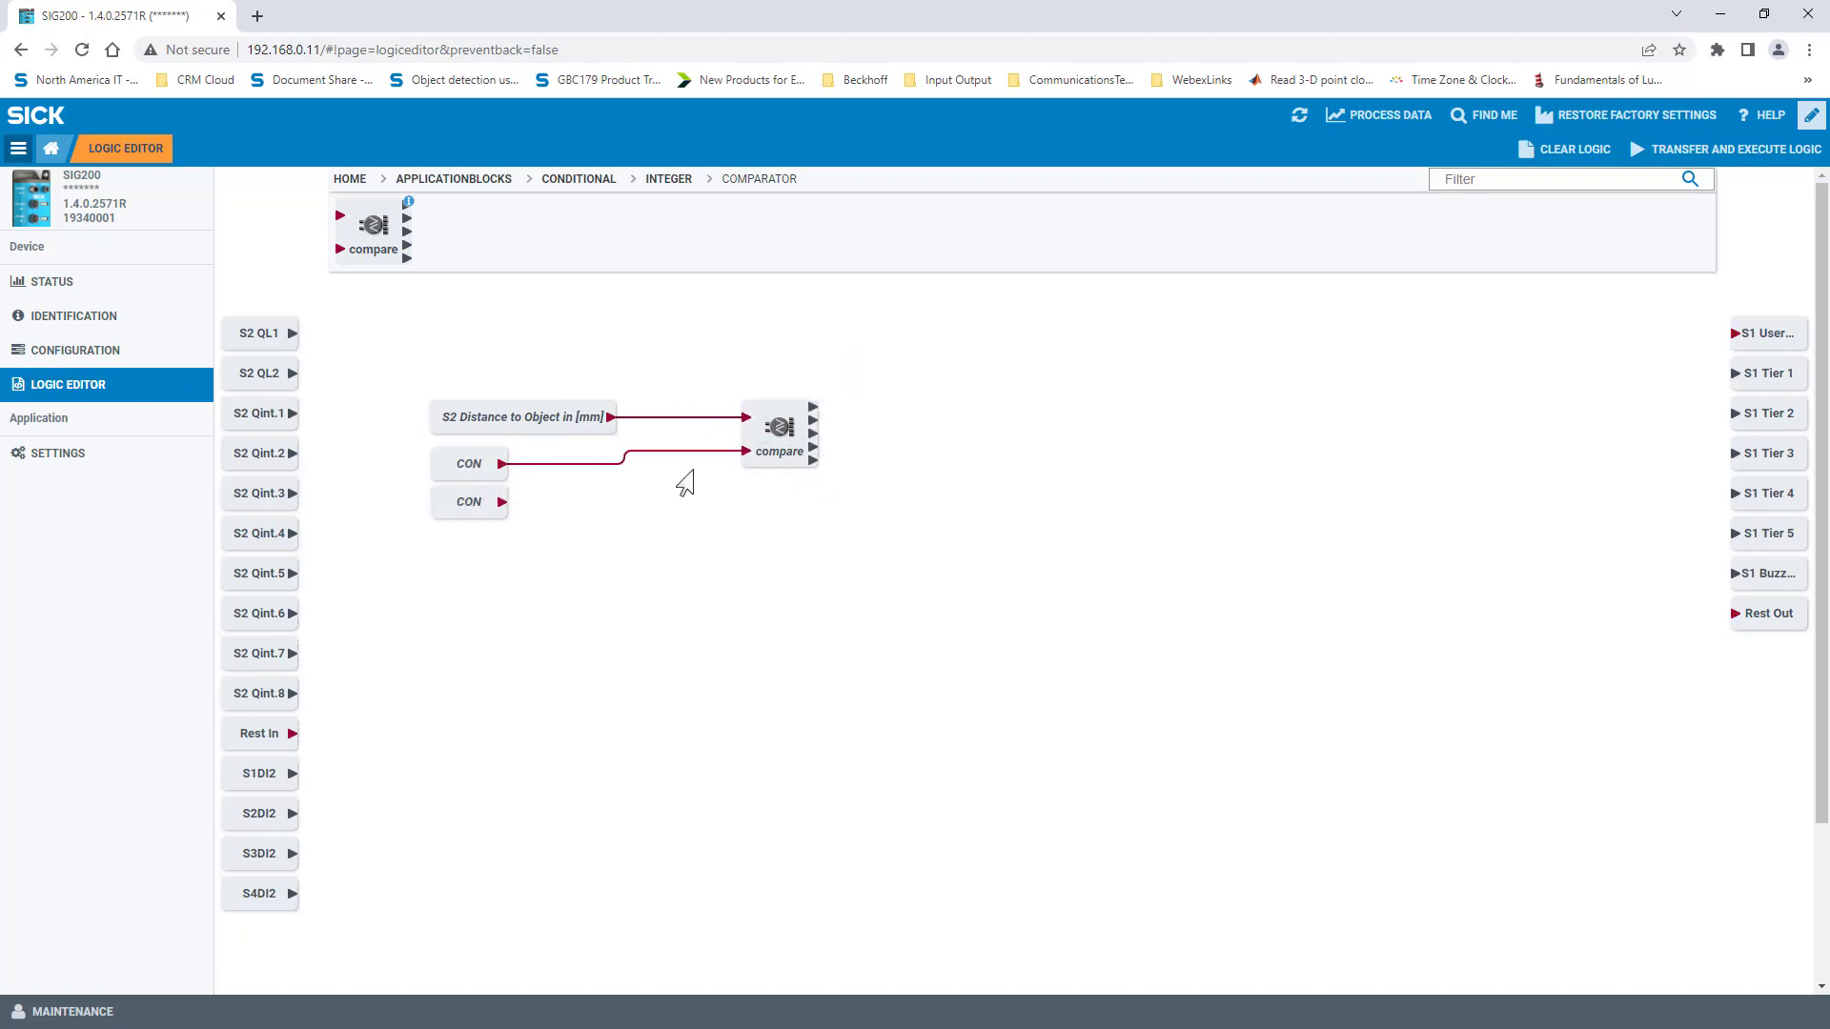
Step: Set the first constant block's value to 500 as the comparator's levelB threshold
left_click(480, 465)
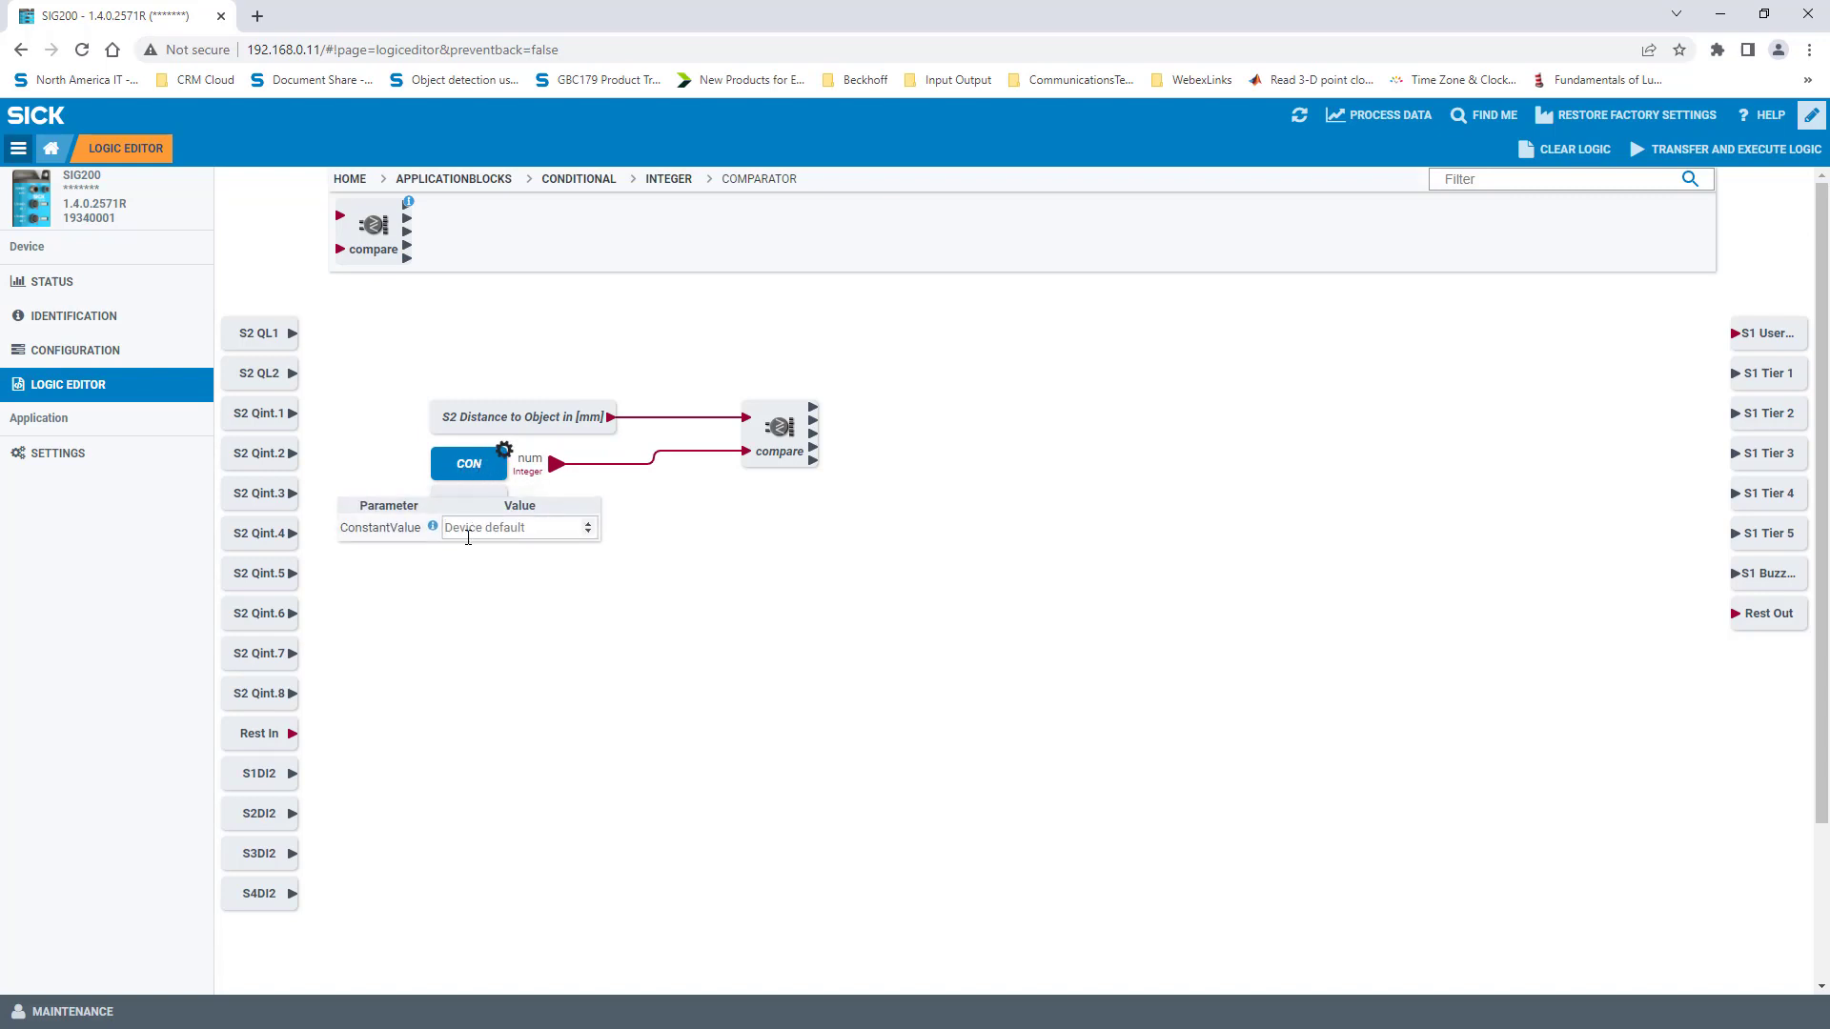
type("500")
left_click(616, 584)
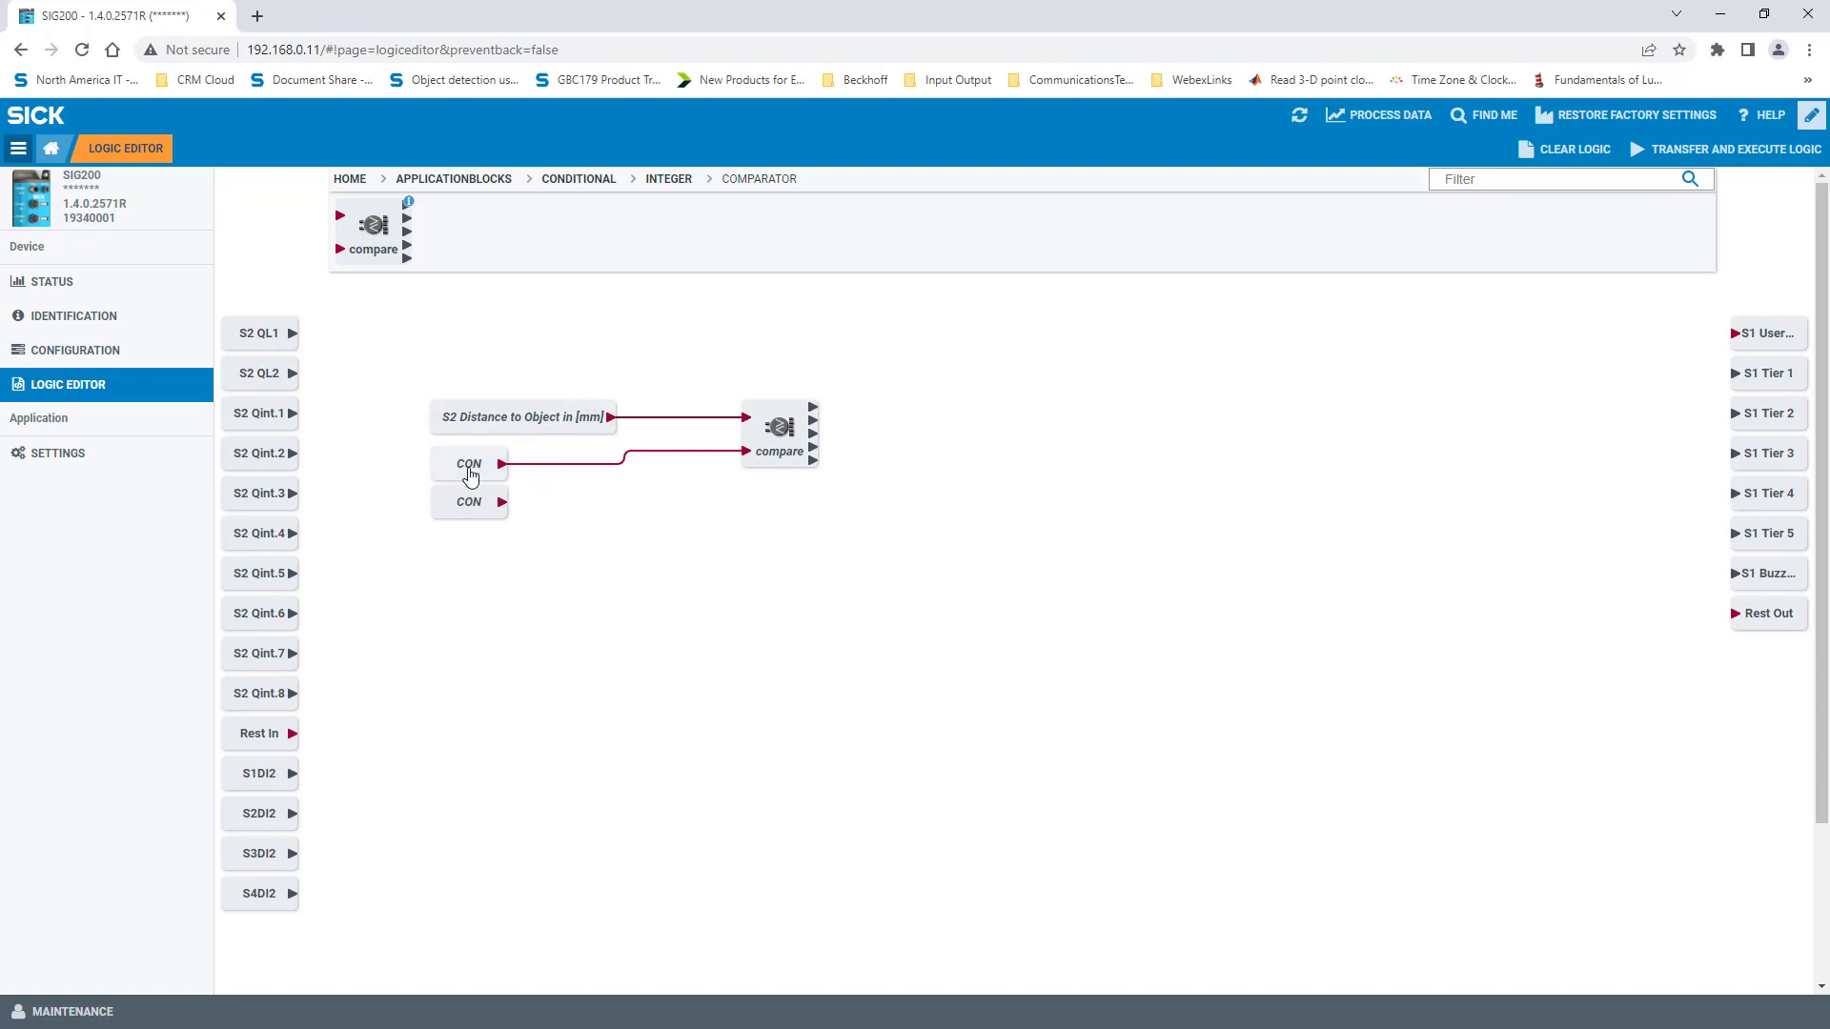
left_click(469, 472)
mouse_move(813, 455)
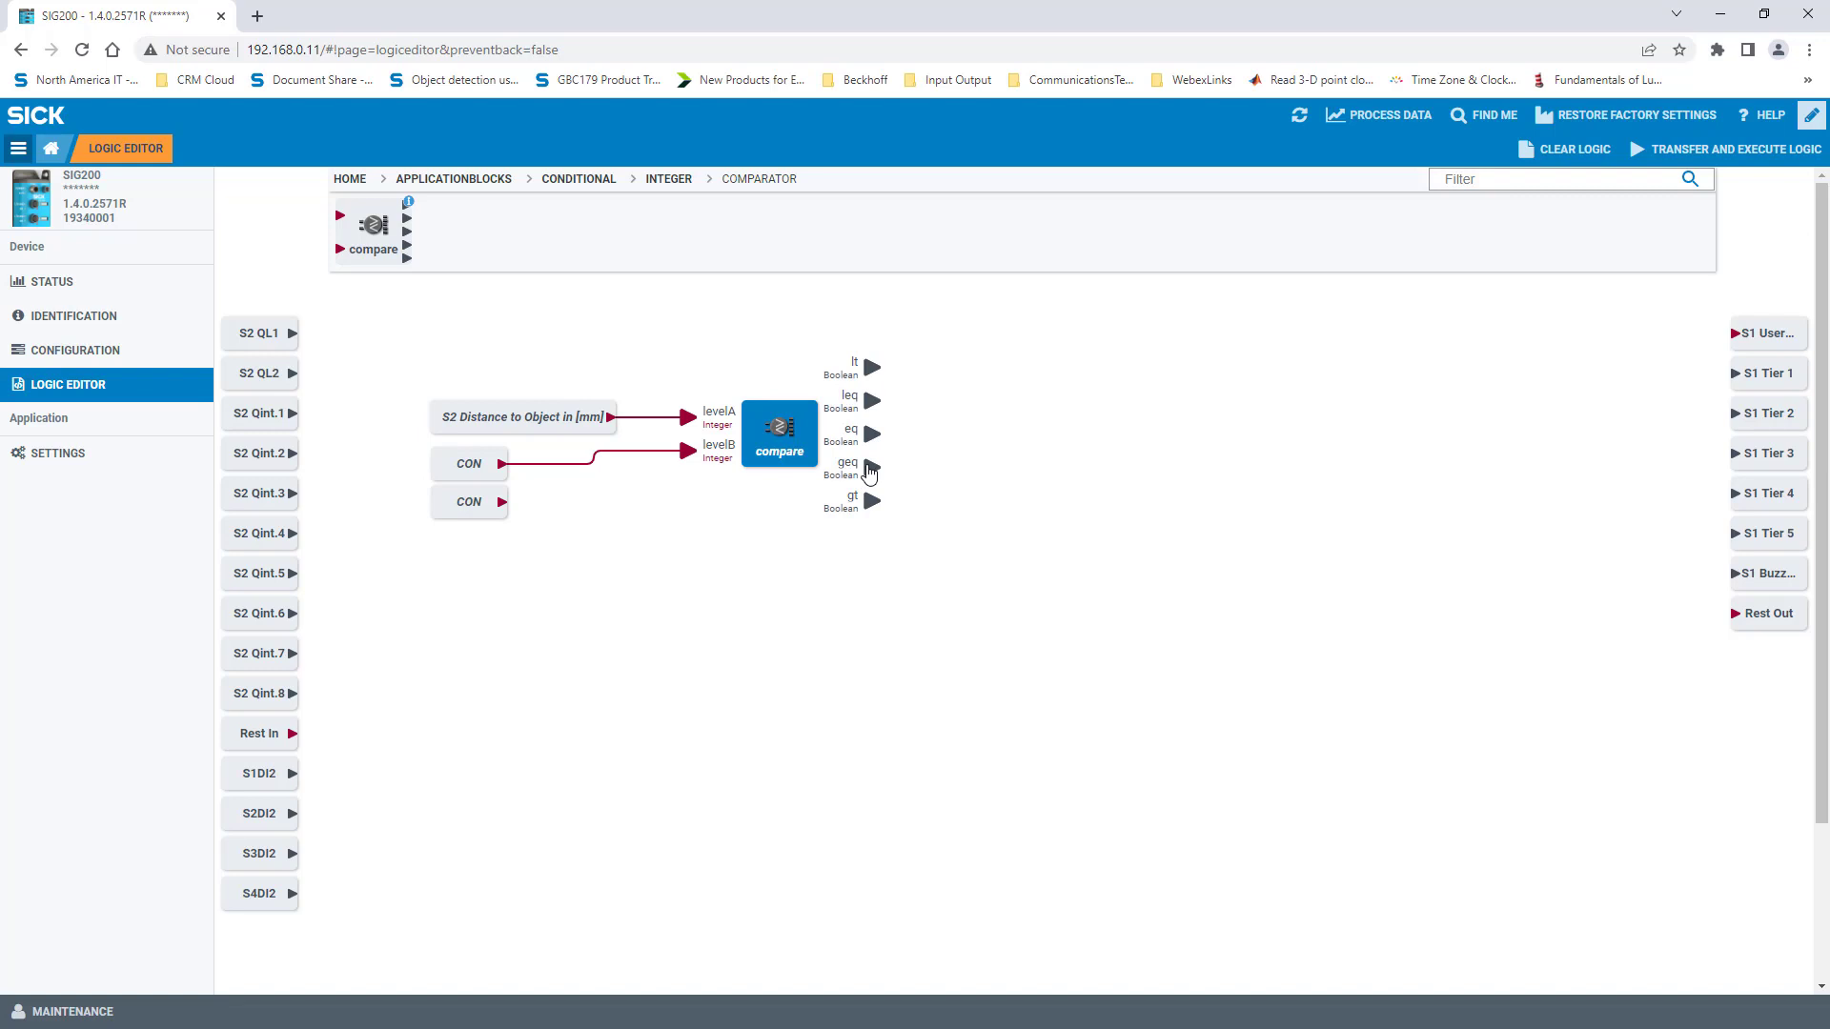
Step: Wire the comparator's geq output to S1 Tier 5 and stack Tiers 4, 3, 2, 1 below it
left_click_drag(871, 467, 1712, 543)
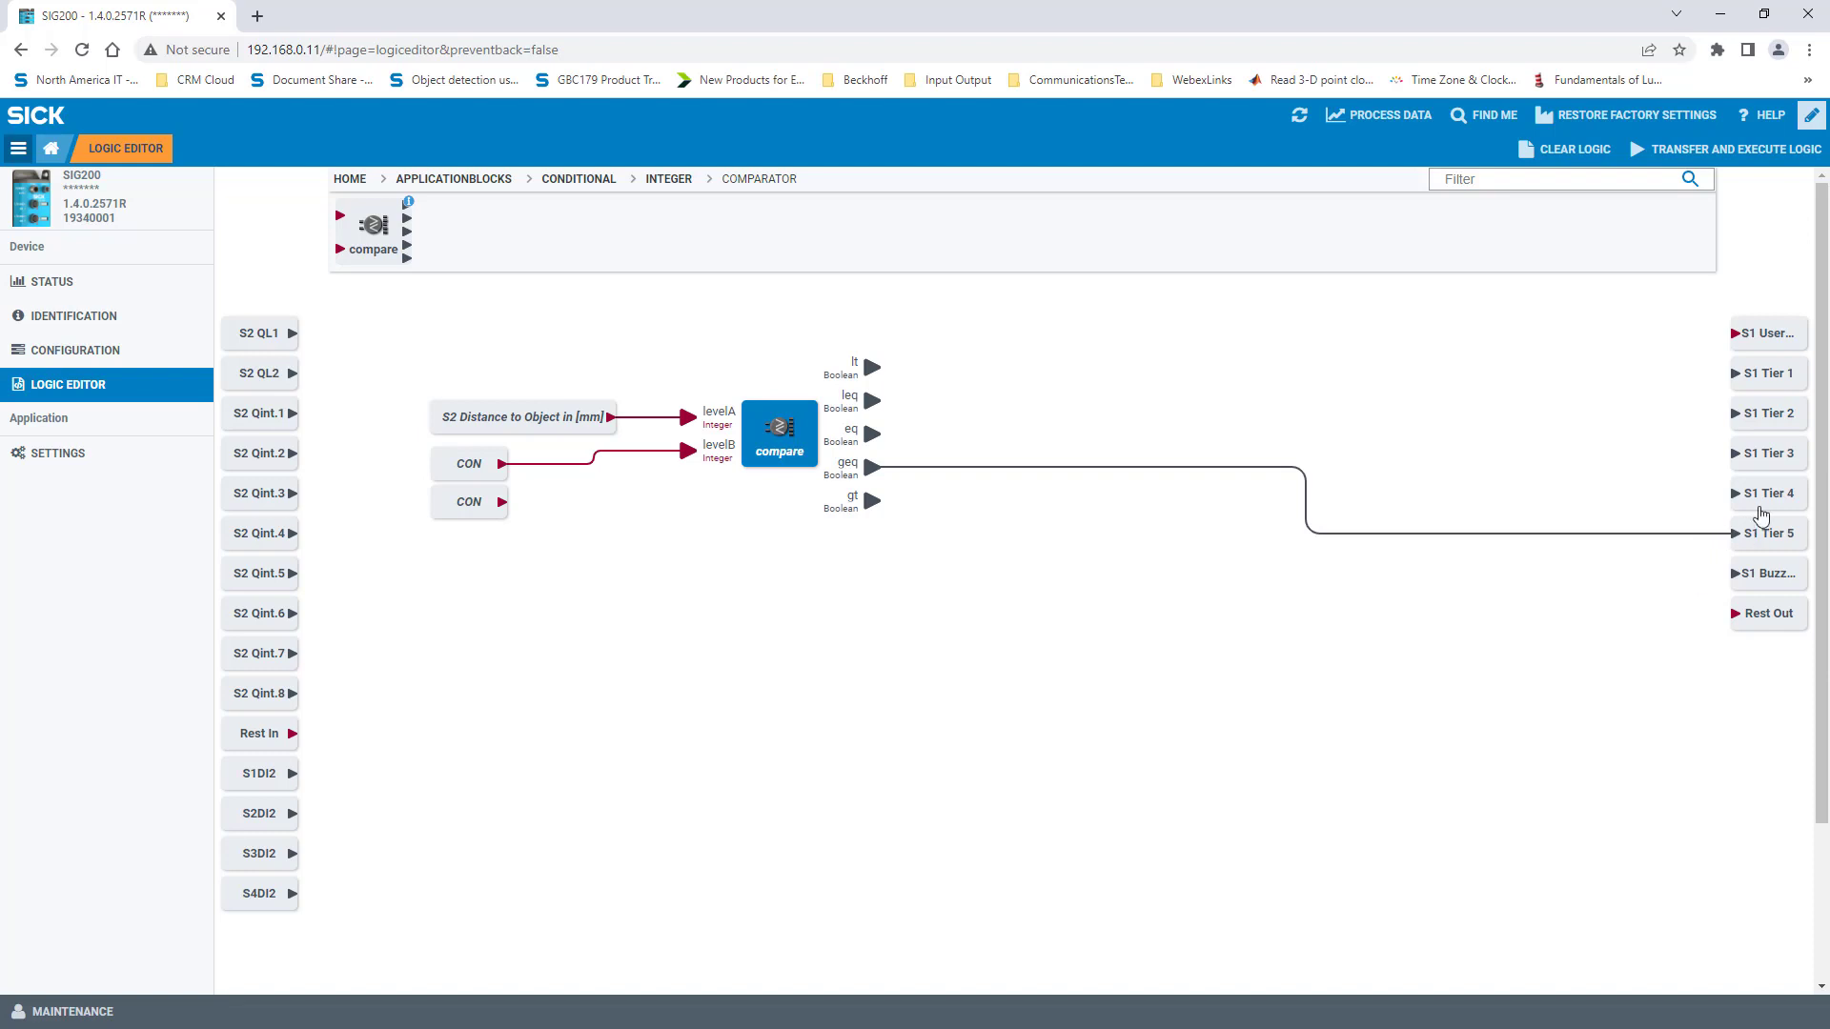
left_click_drag(1761, 493, 1761, 518)
left_click_drag(1759, 454, 1766, 522)
left_click_drag(1761, 413, 1775, 555)
left_click_drag(1761, 373, 1774, 549)
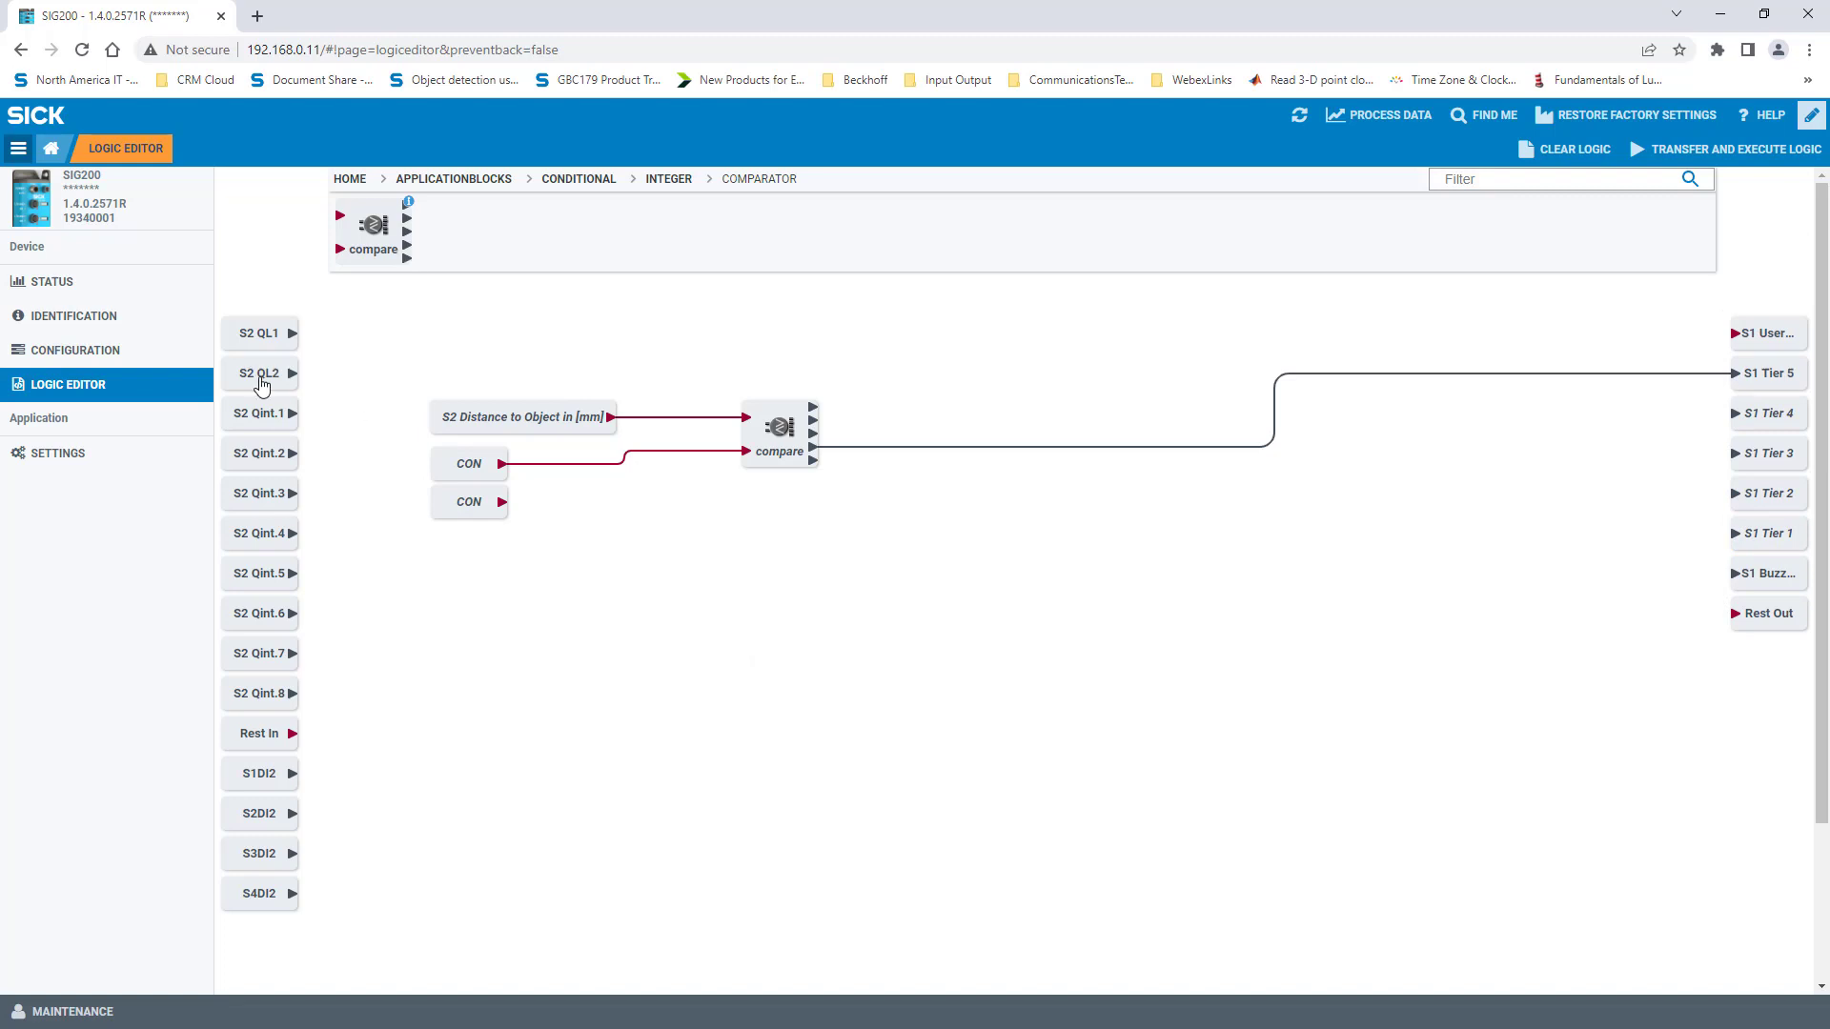
Step: Add a second compare block fed by S2 Distance and a 400 constant, driving S1 Tier 4
mouse_move(367, 235)
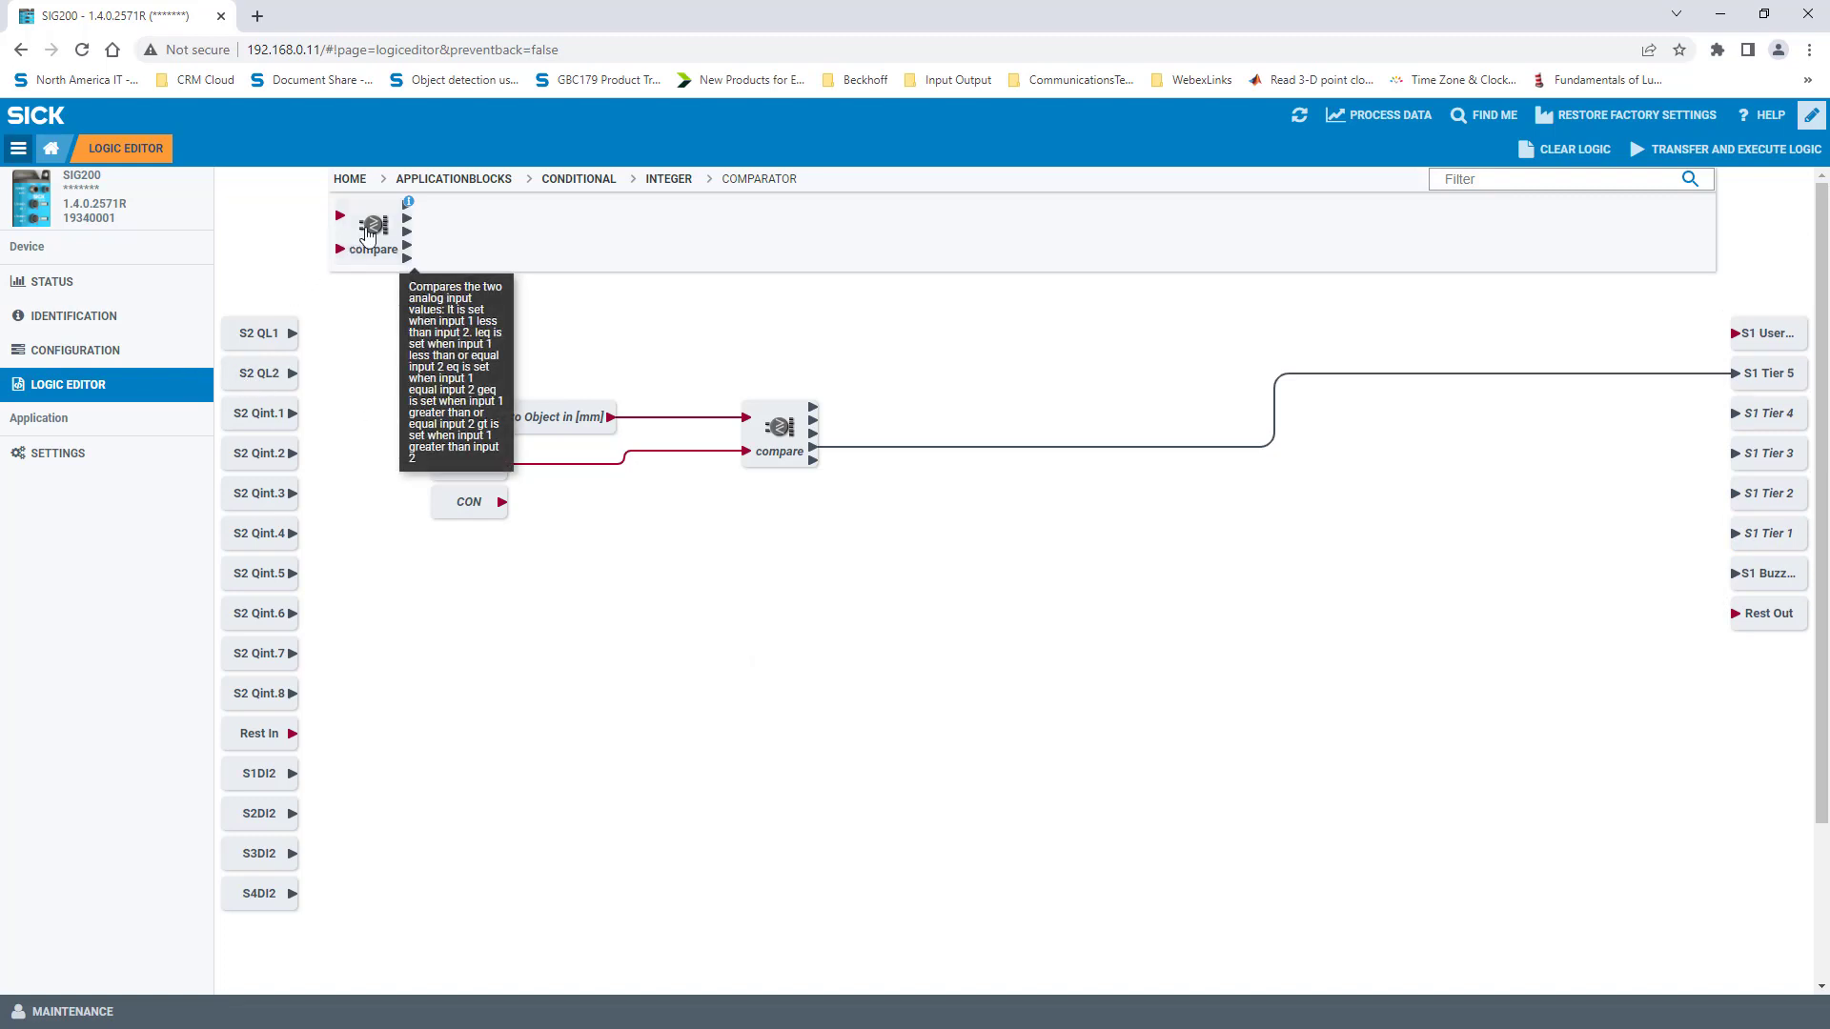
left_click_drag(368, 236, 783, 618)
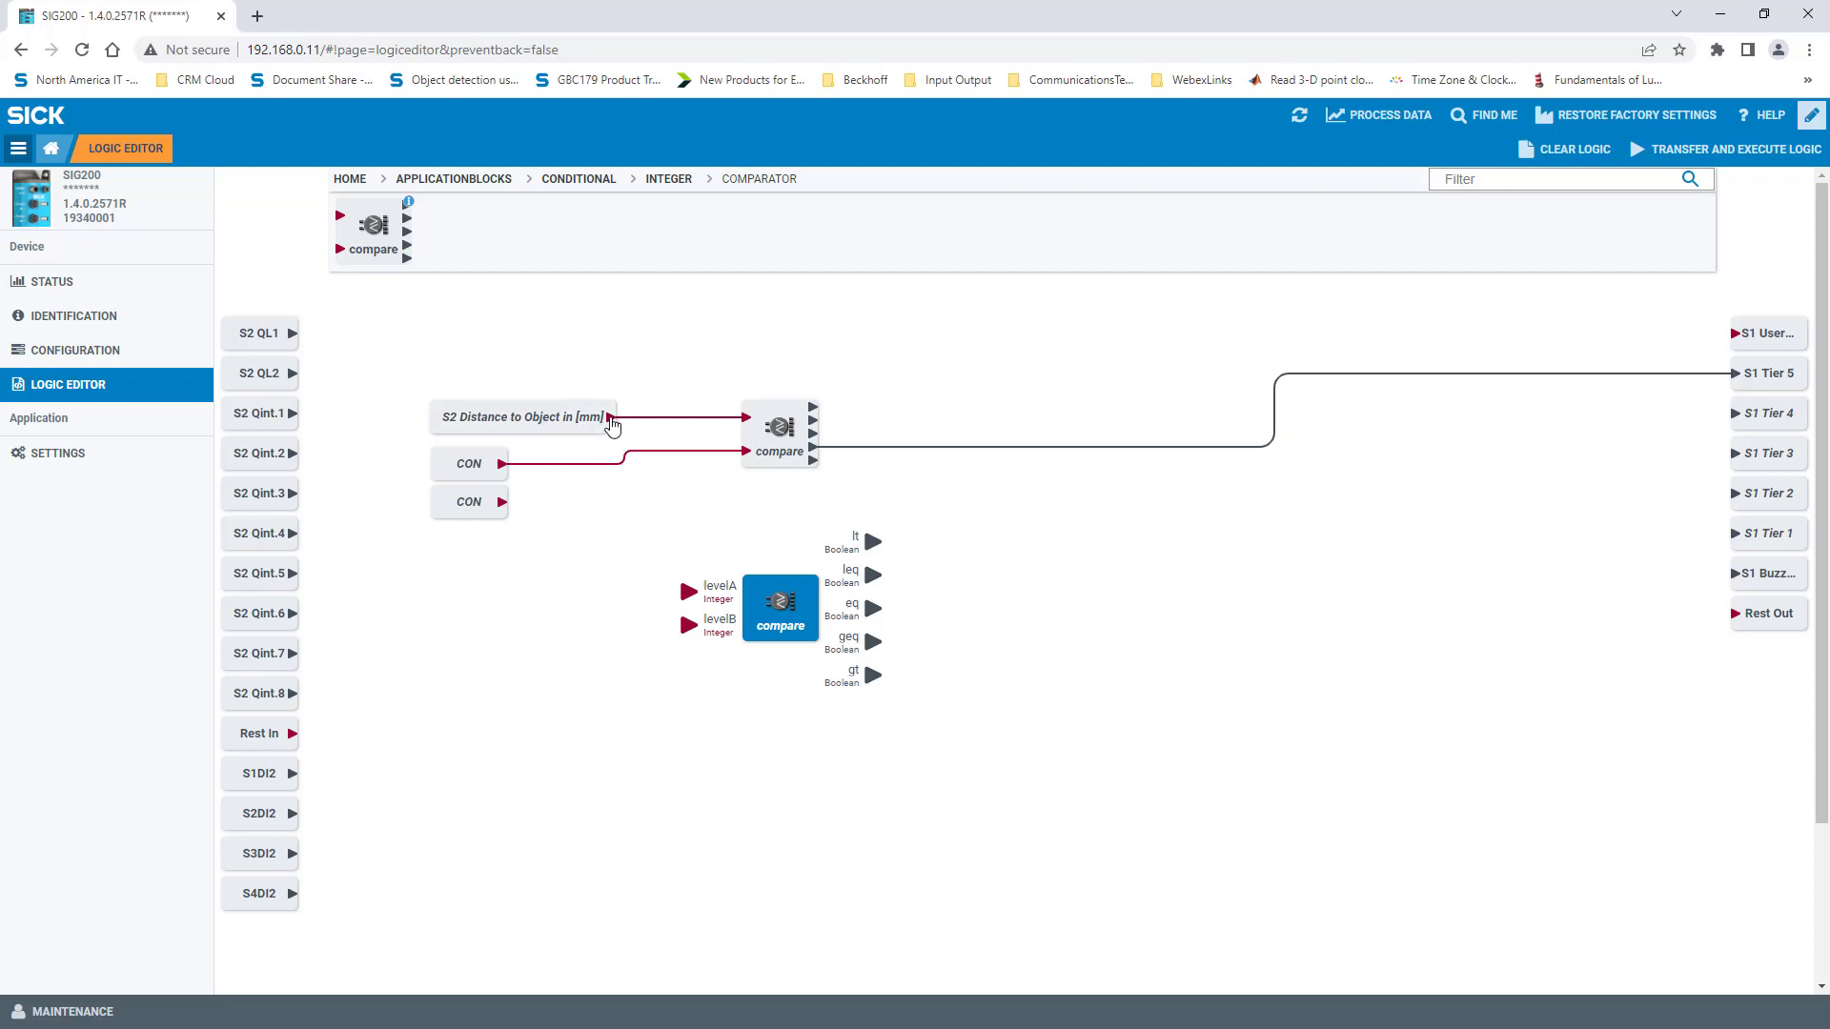
left_click_drag(610, 417, 715, 602)
left_click_drag(448, 502, 456, 639)
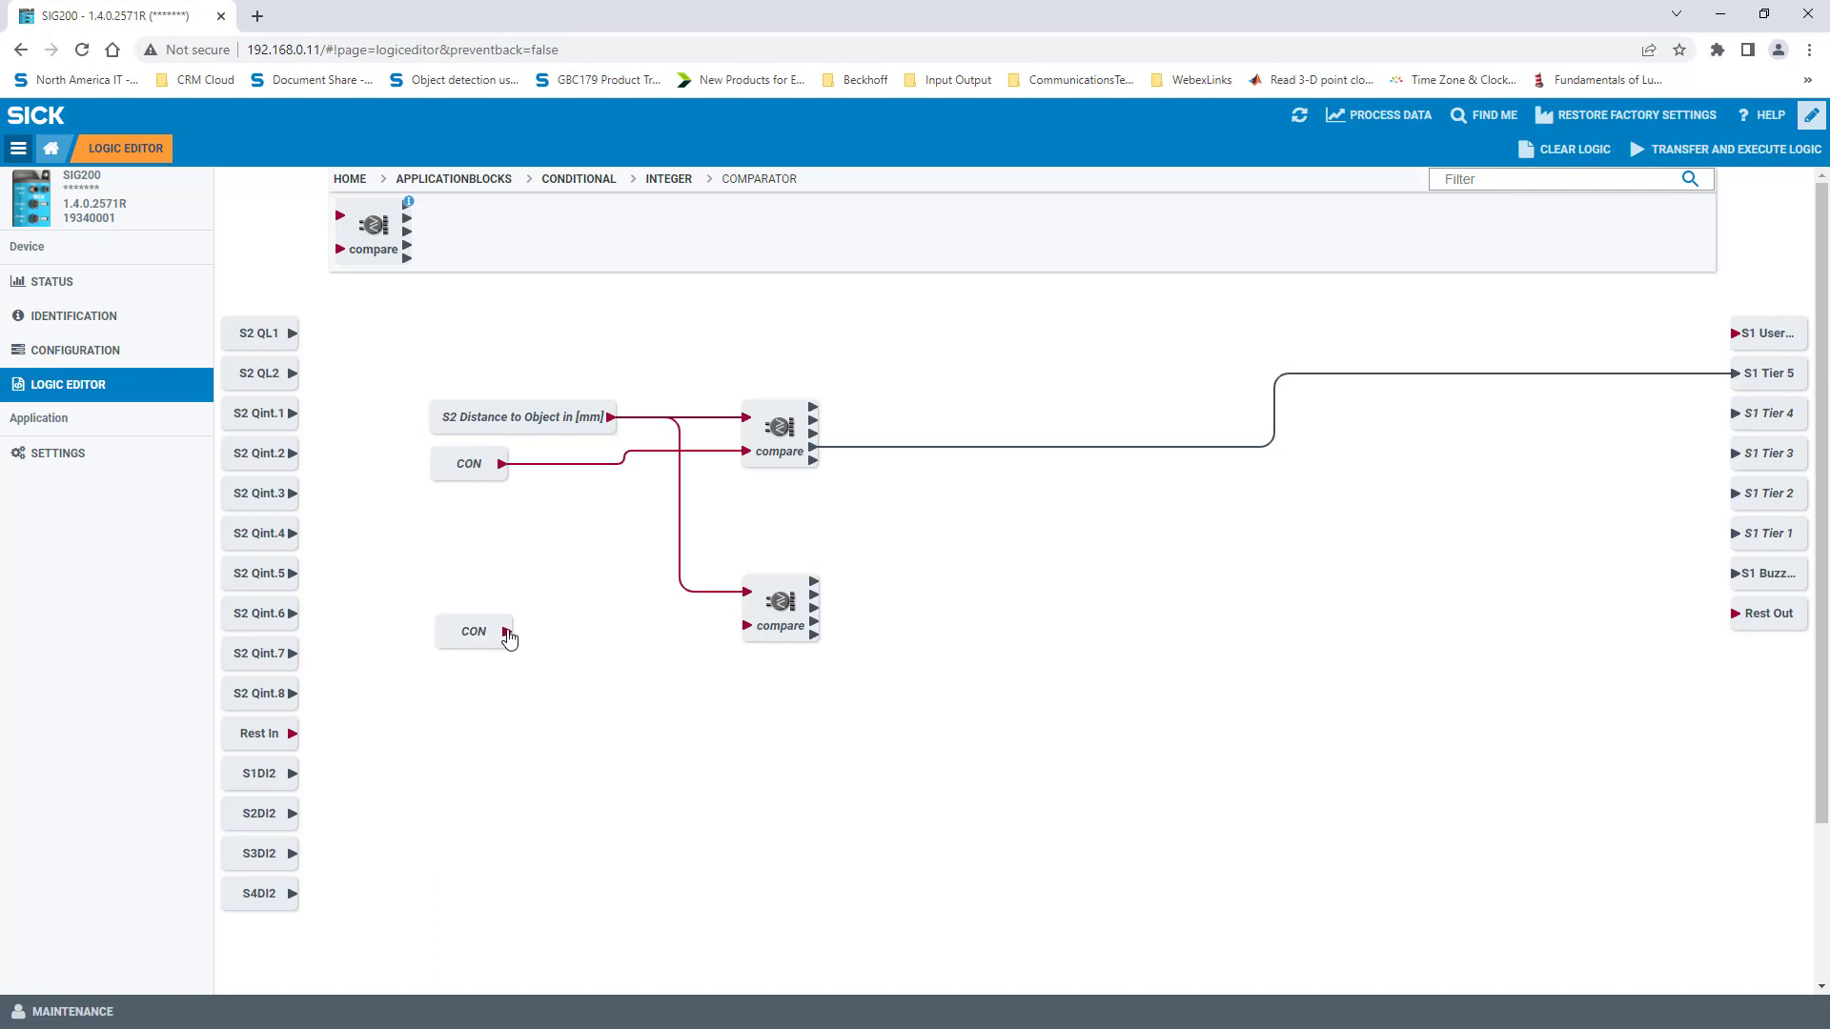
left_click_drag(508, 637, 686, 625)
left_click_drag(478, 640, 487, 627)
left_click(488, 627)
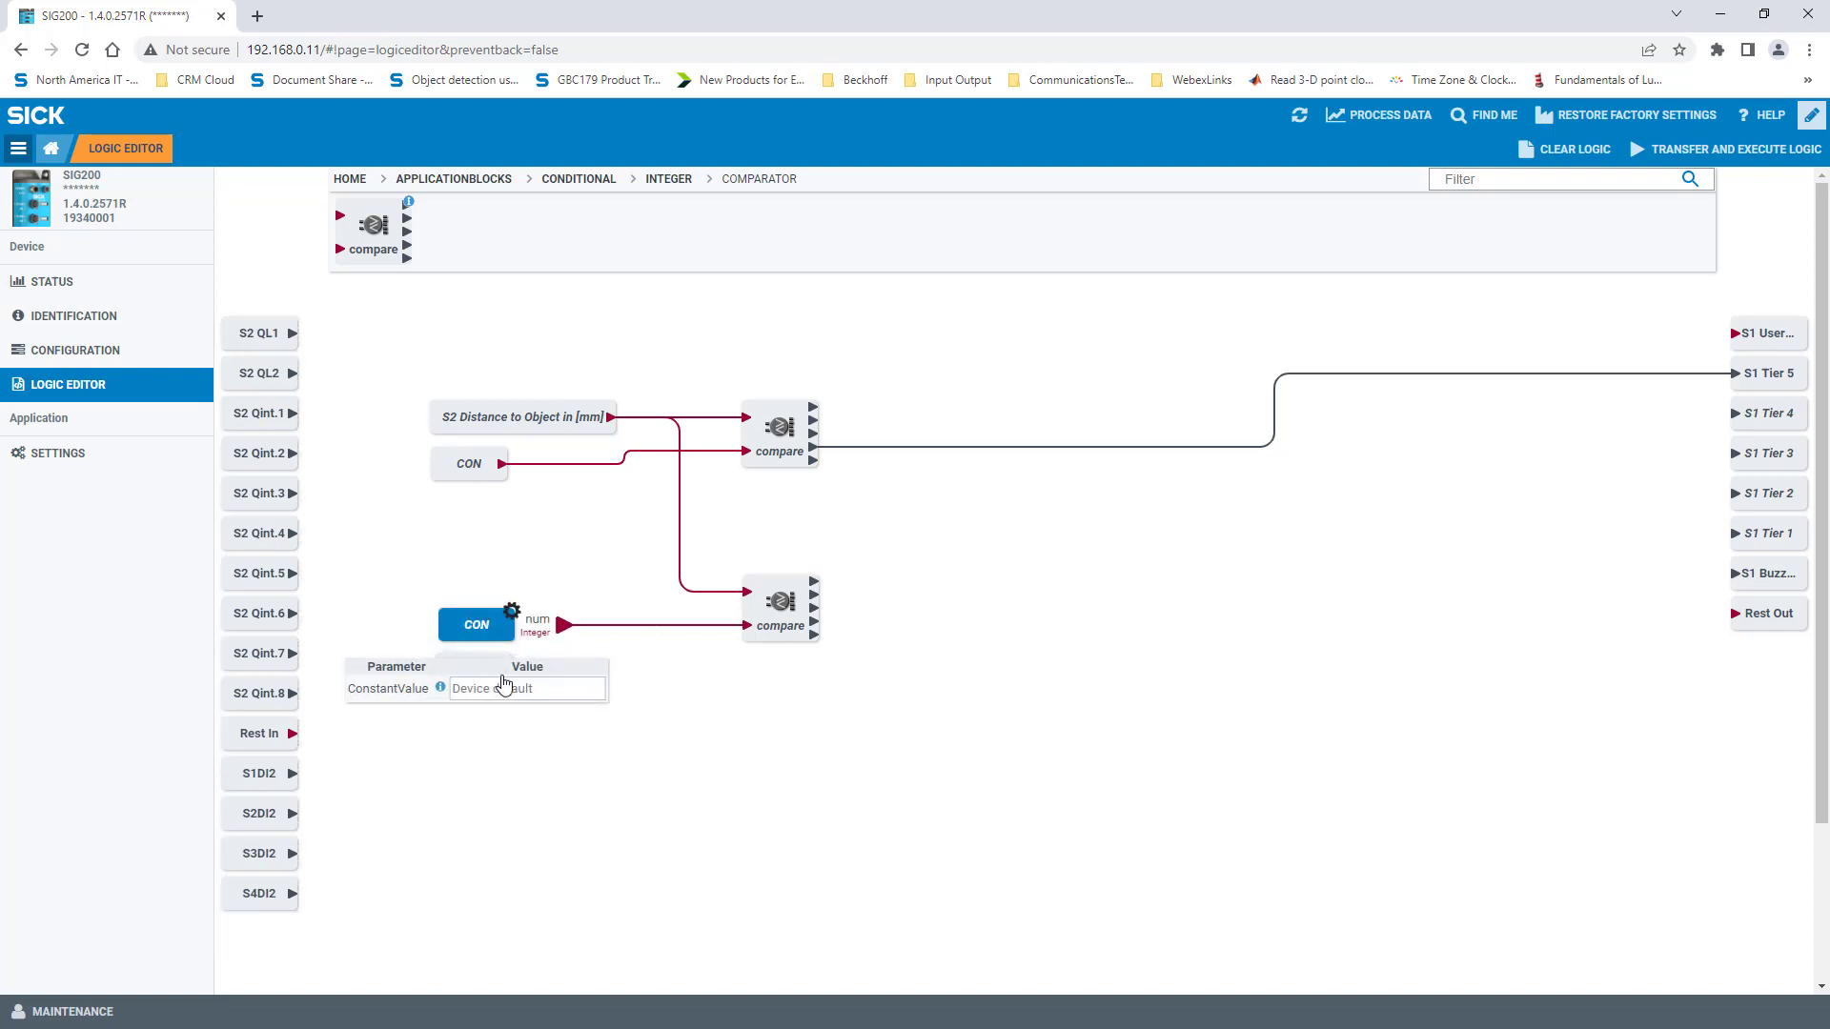
type("400")
left_click(677, 730)
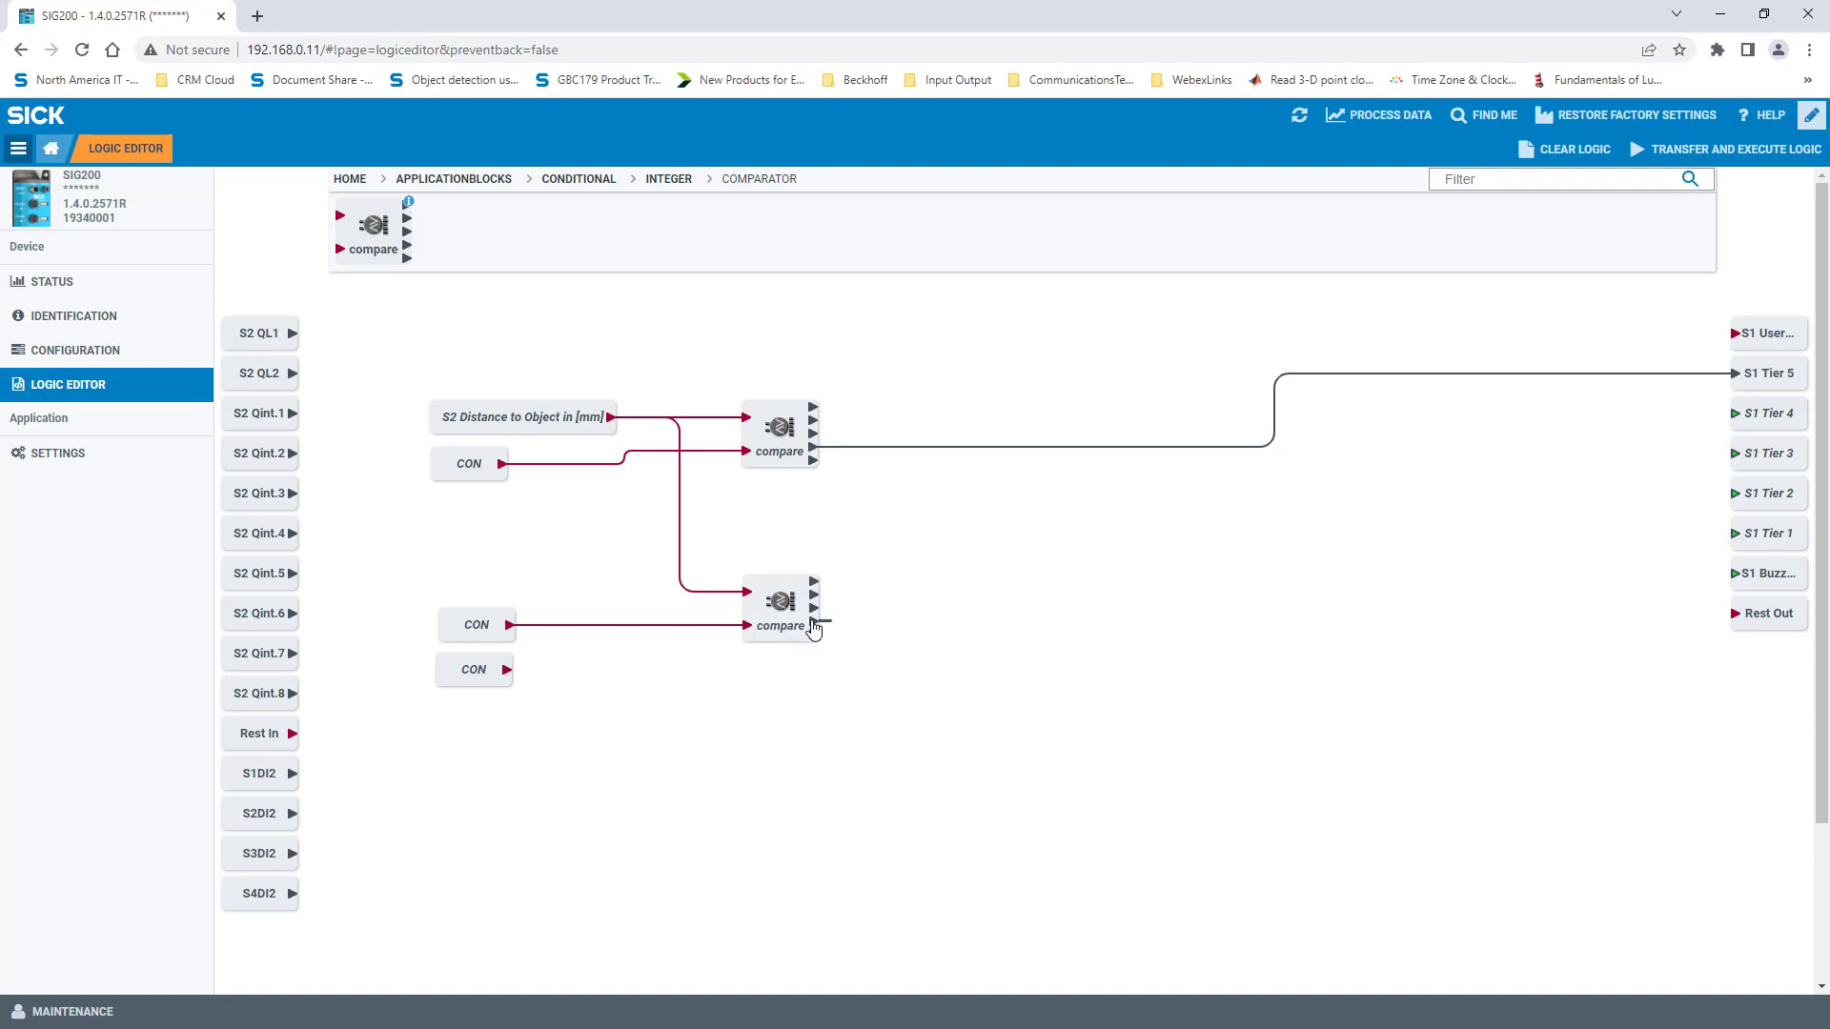
left_click_drag(813, 626, 1722, 417)
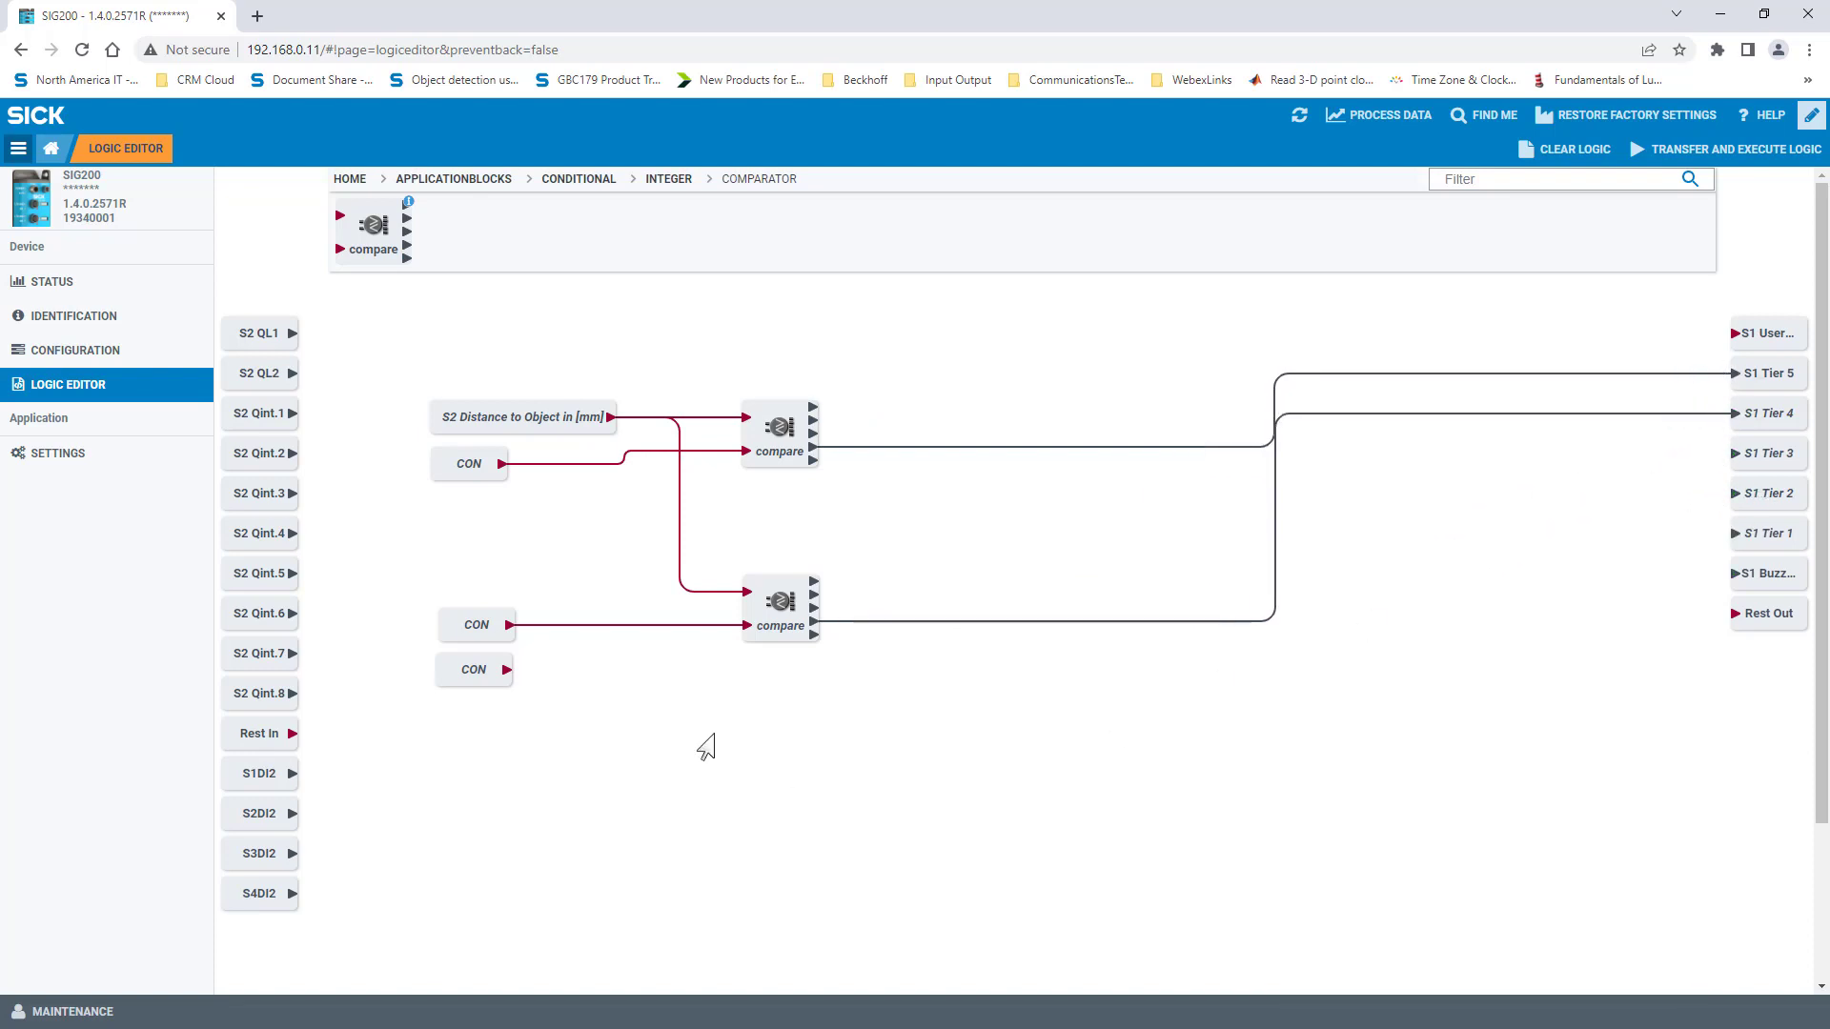
Step: Add a third compare block fed by S2 Distance and a constant for the 300 threshold
left_click_drag(367, 239, 786, 780)
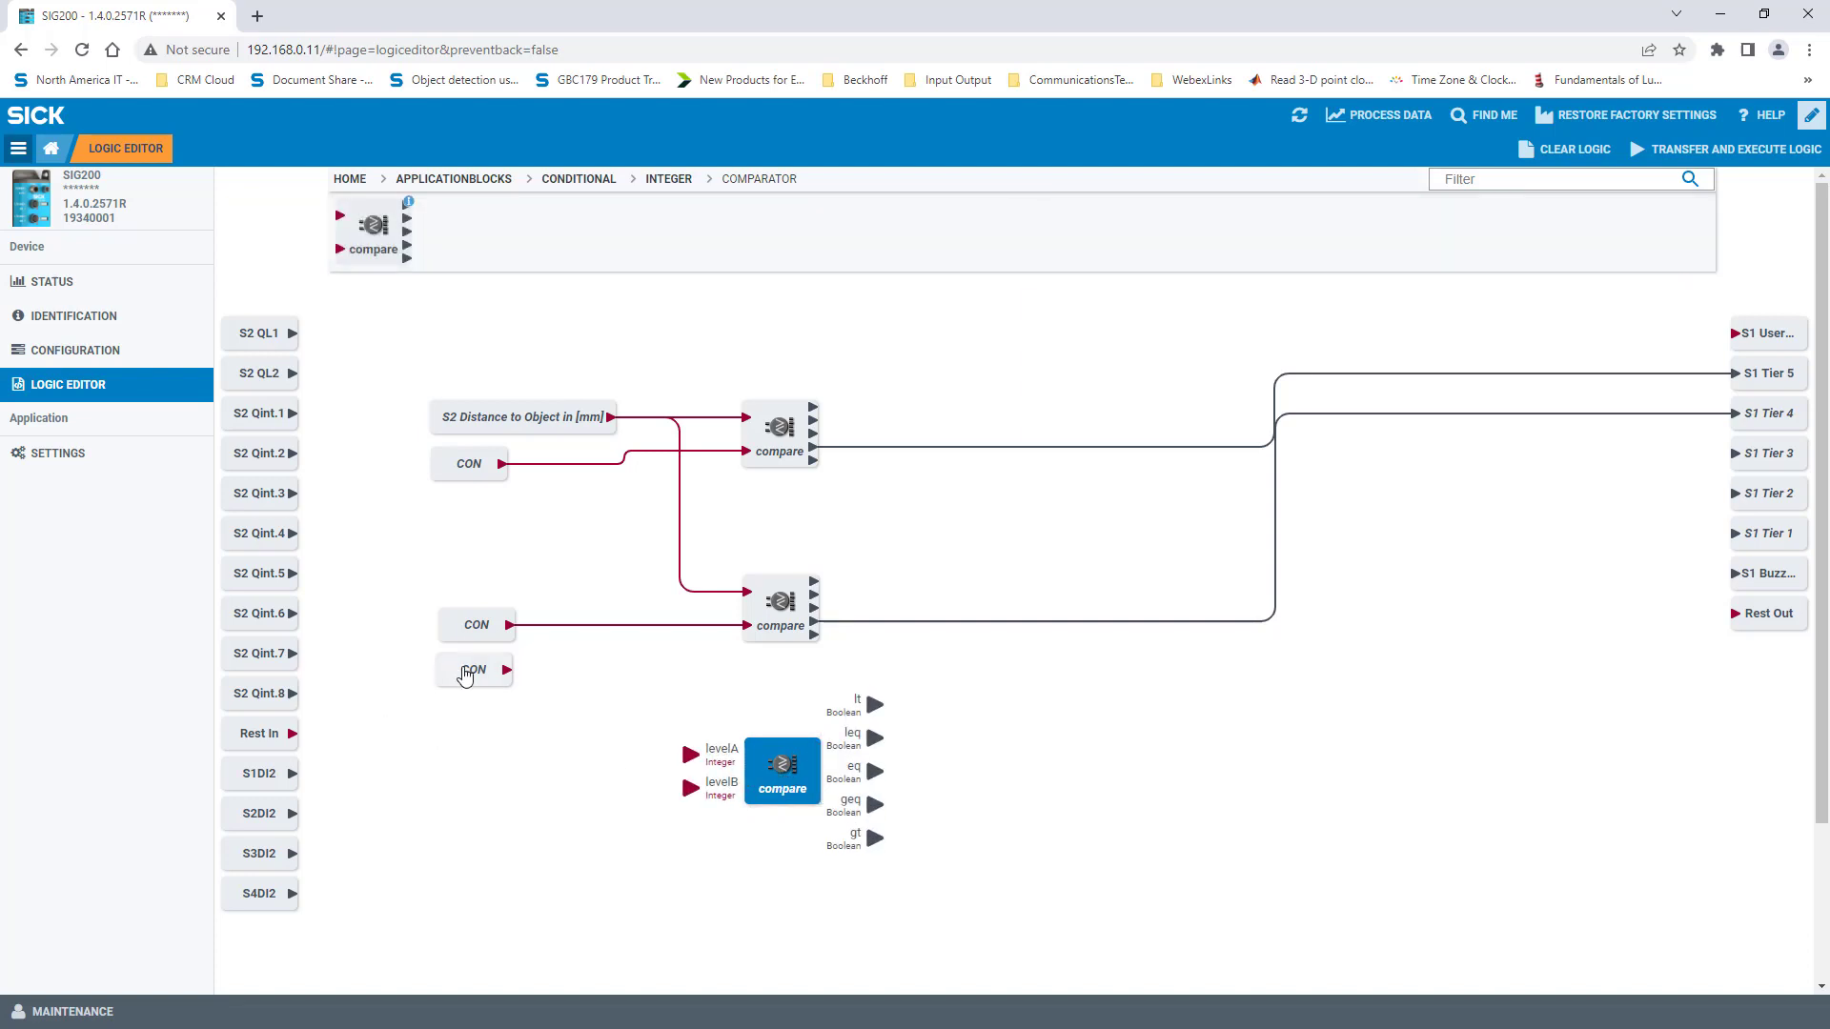
left_click_drag(467, 672, 472, 801)
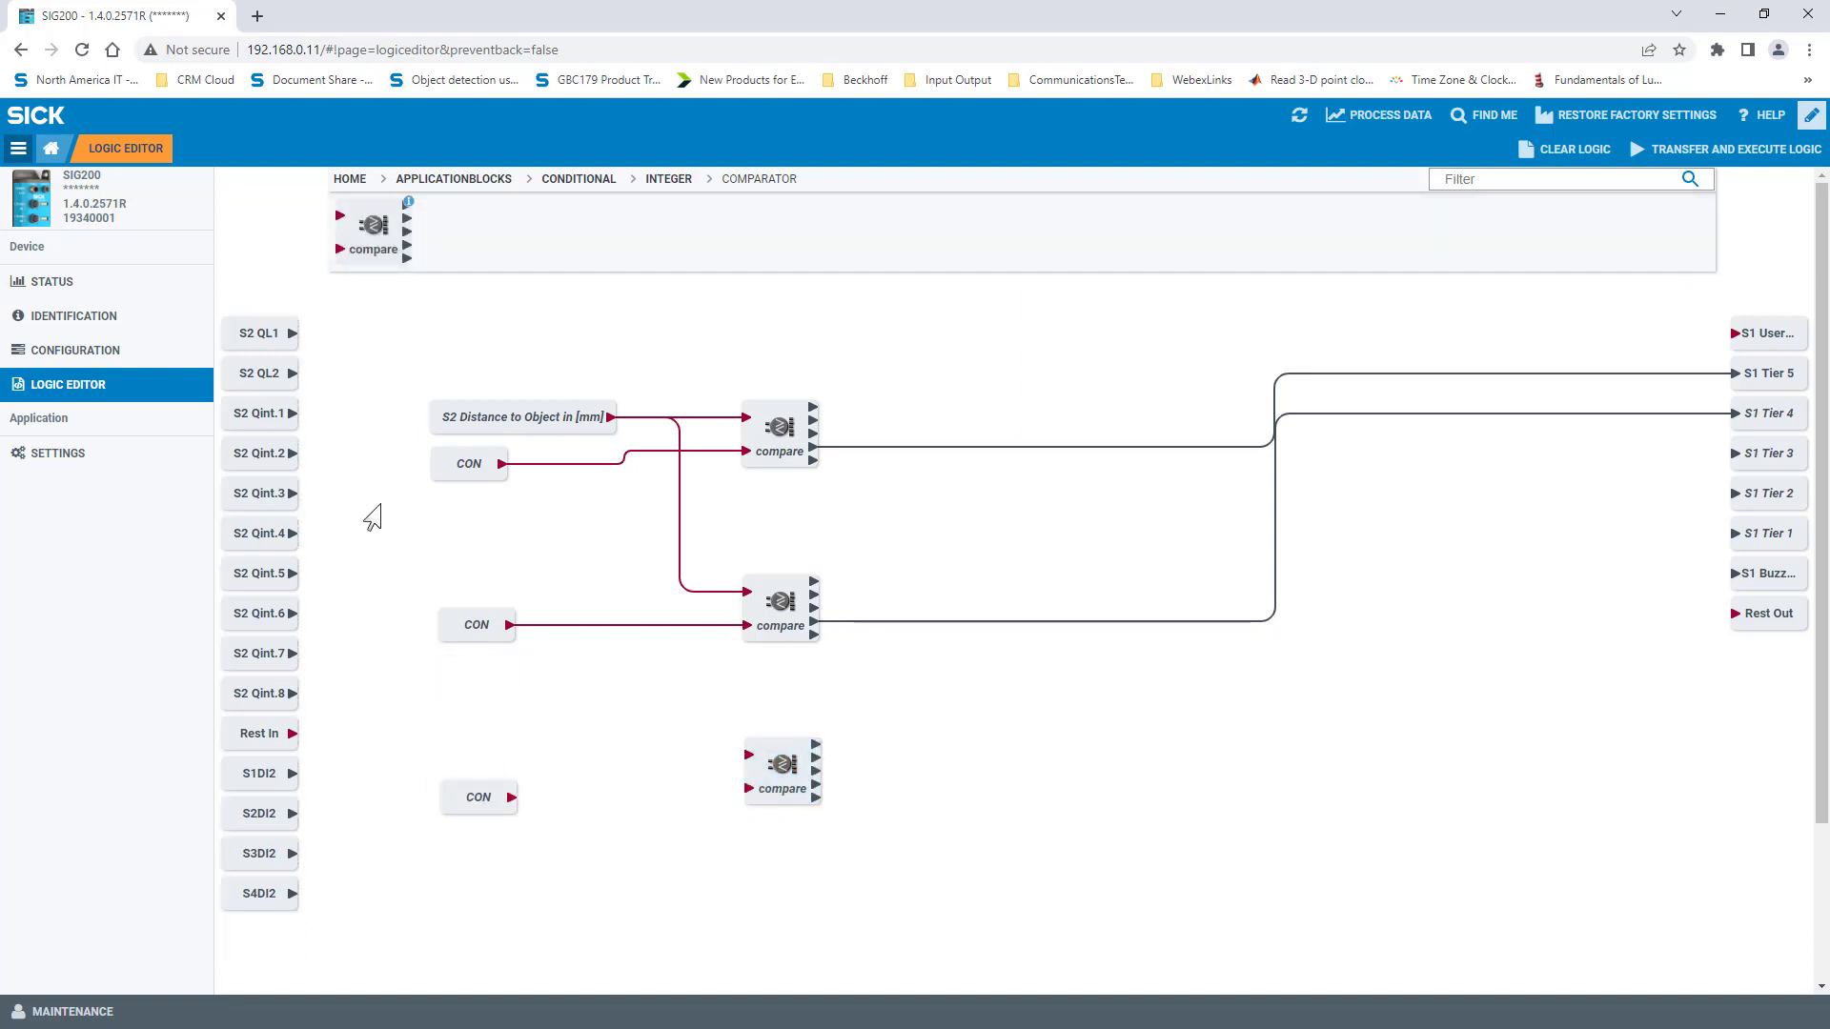
left_click_drag(610, 420, 748, 754)
mouse_move(512, 797)
left_mouse_down()
mouse_move(748, 789)
mouse_move(1674, 457)
mouse_move(1733, 455)
mouse_move(477, 799)
left_mouse_up()
left_click(479, 797)
Step: Add a fourth compare block with S2 Distance and a 200 constant, wired to S1 Tier 2
left_click_drag(373, 229, 786, 924)
scroll(572, 477, "up", 2)
left_click_drag(611, 373, 693, 863)
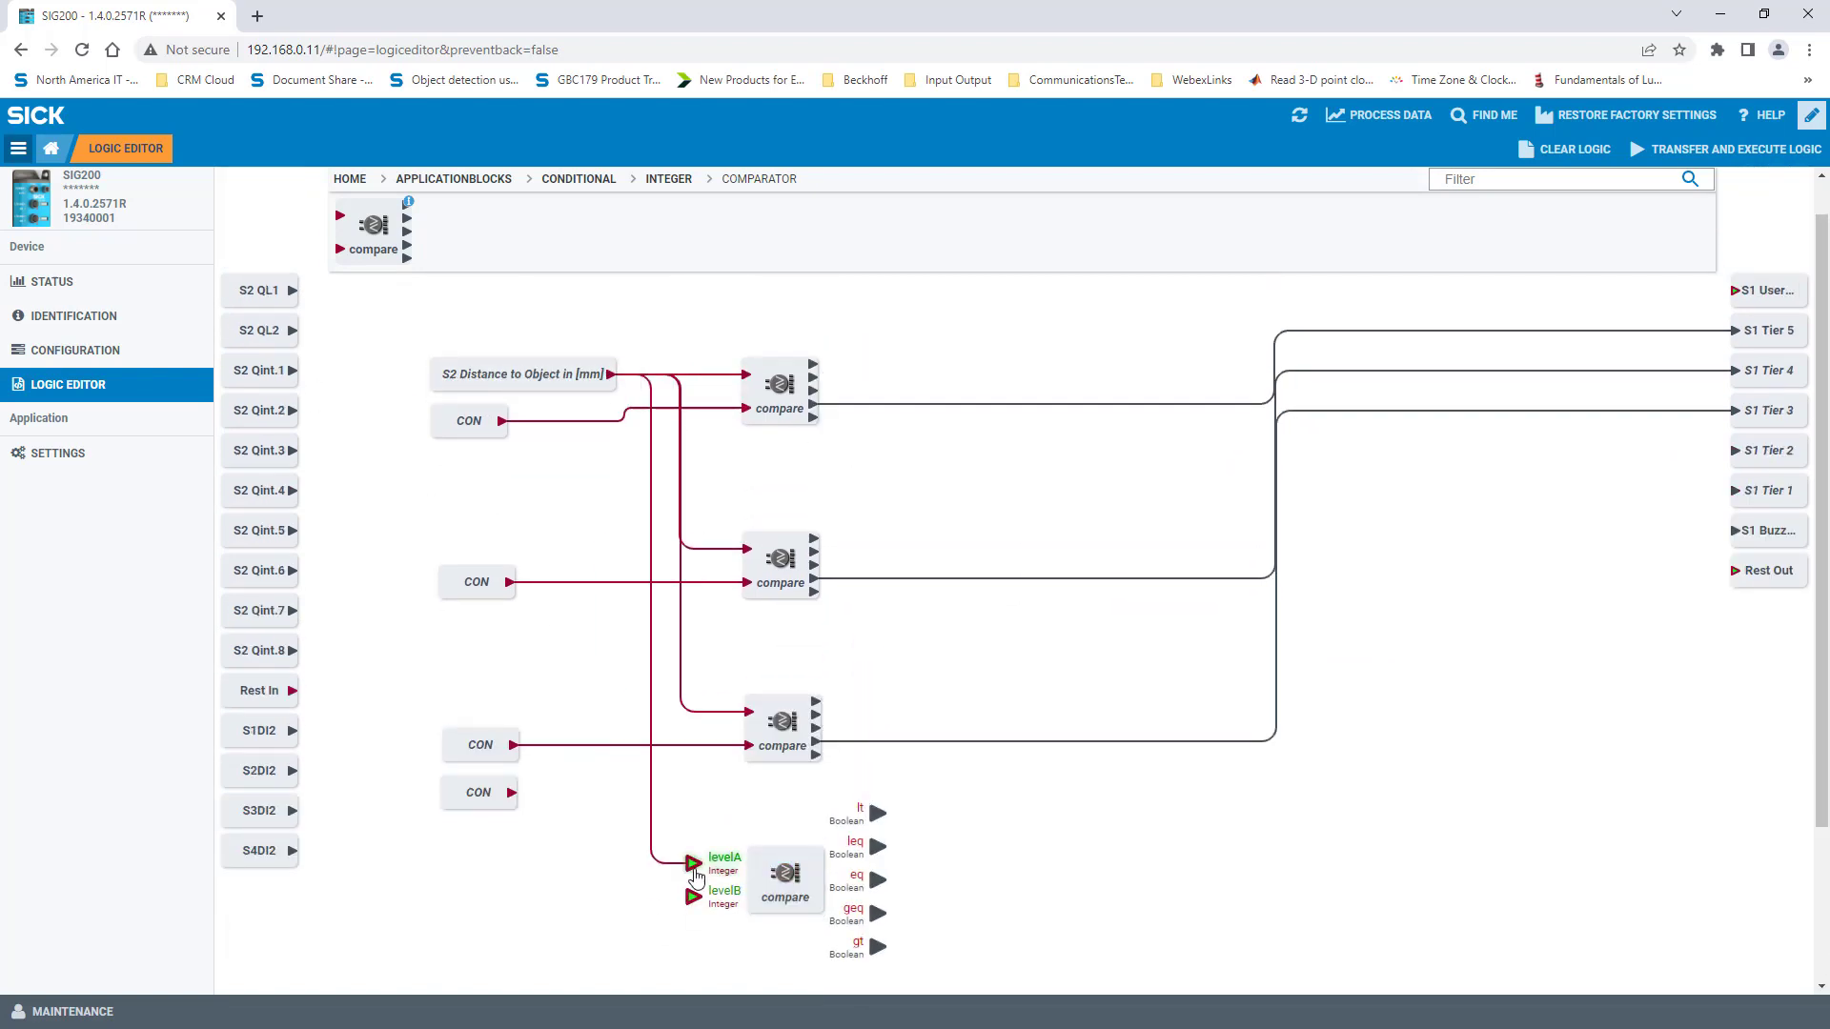
left_click_drag(462, 791, 693, 896)
left_click(496, 894)
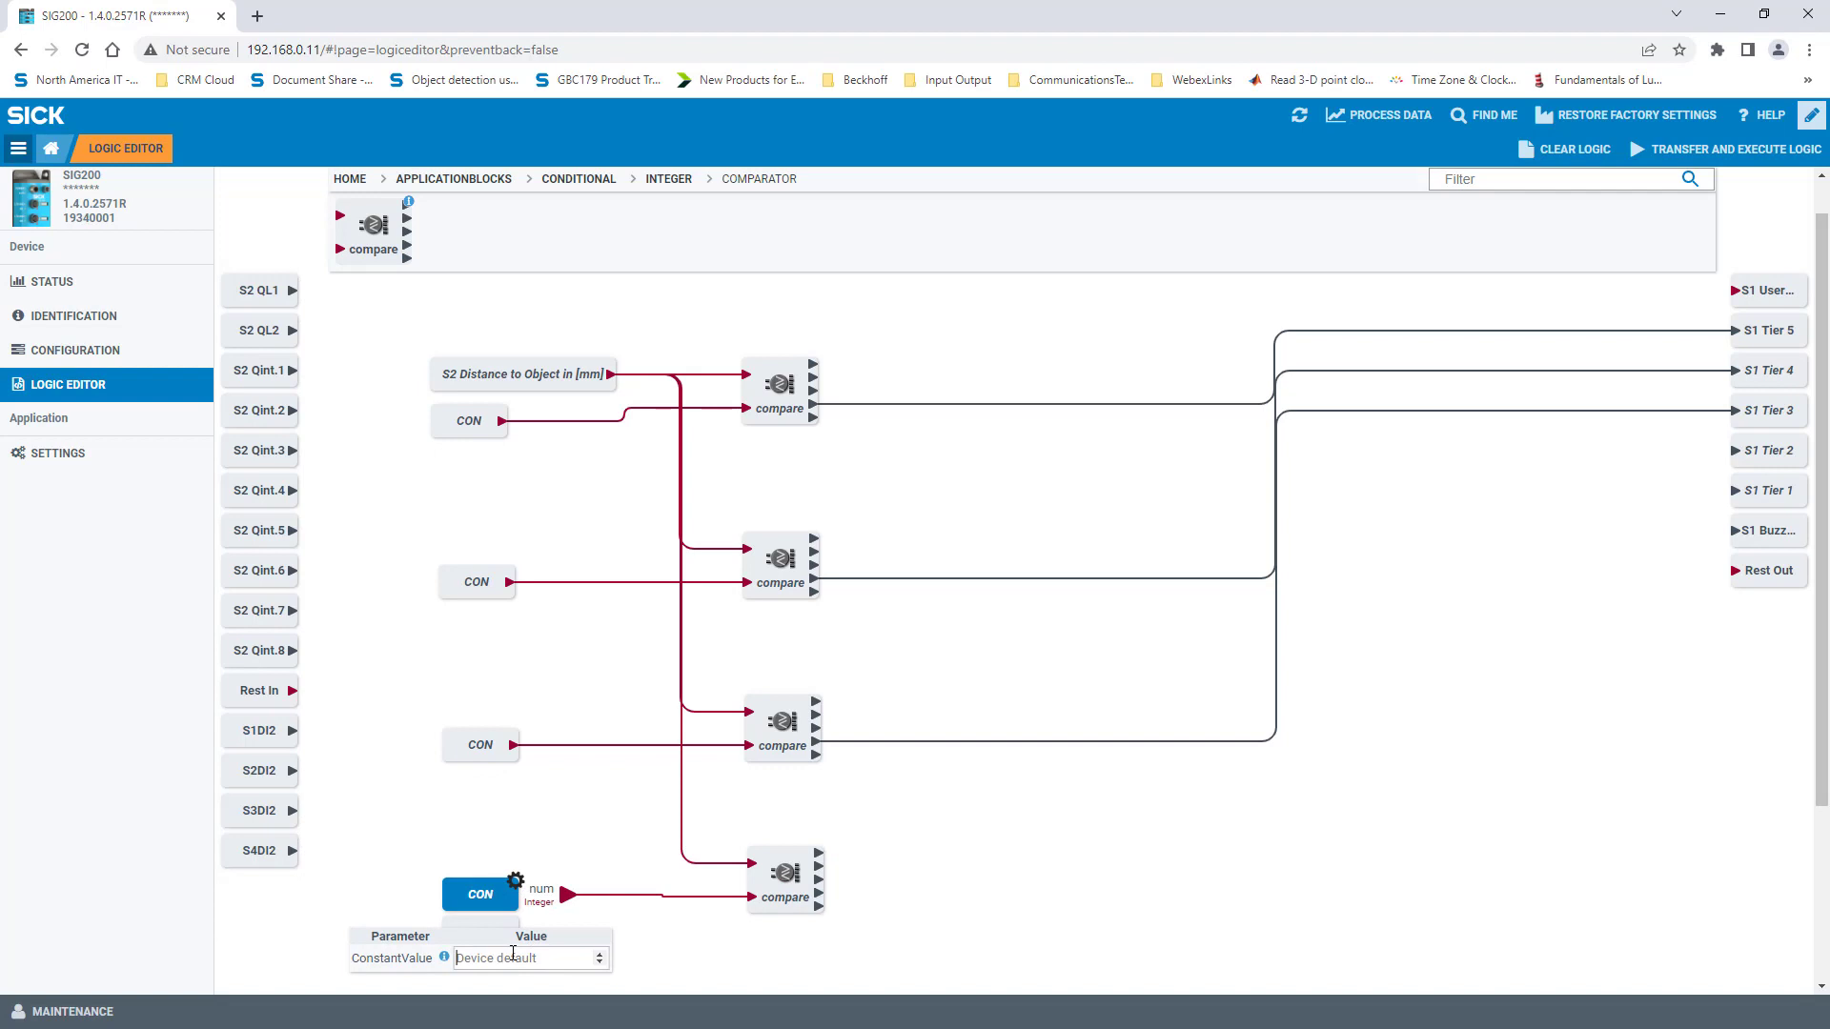
type("200")
key("Return")
left_click(480, 894)
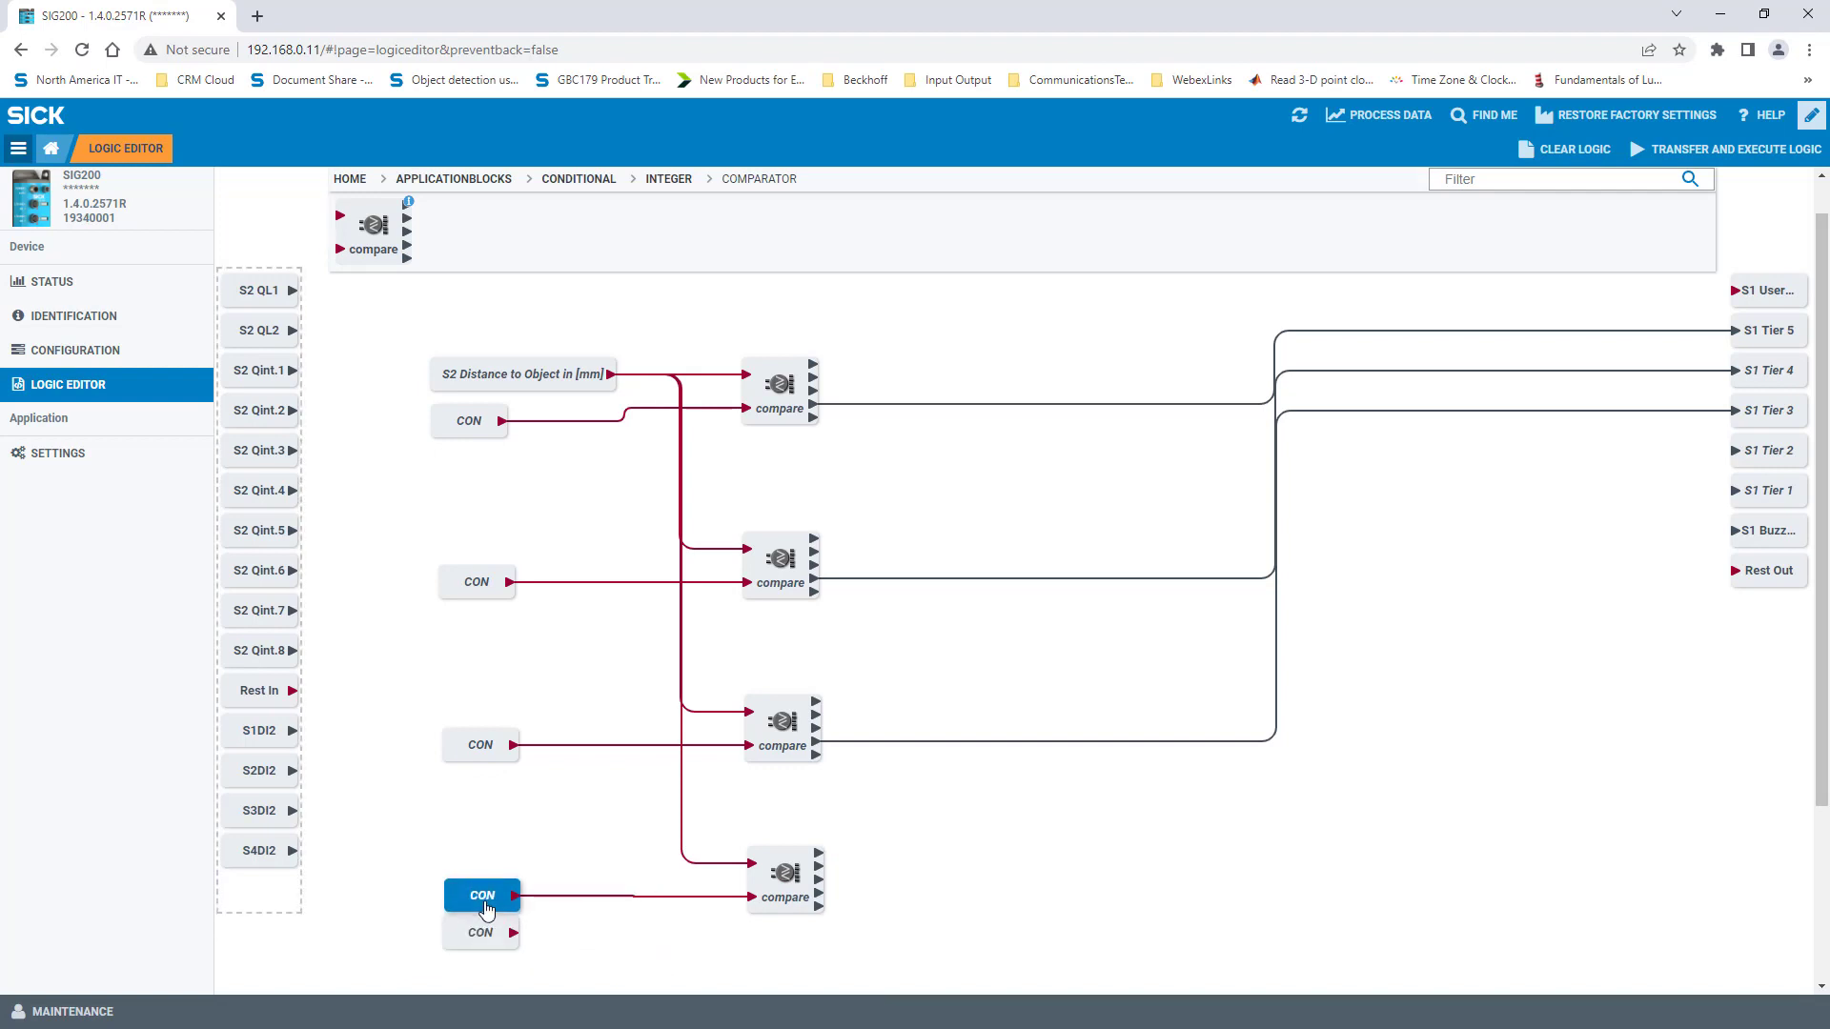
left_click_drag(820, 896, 1733, 450)
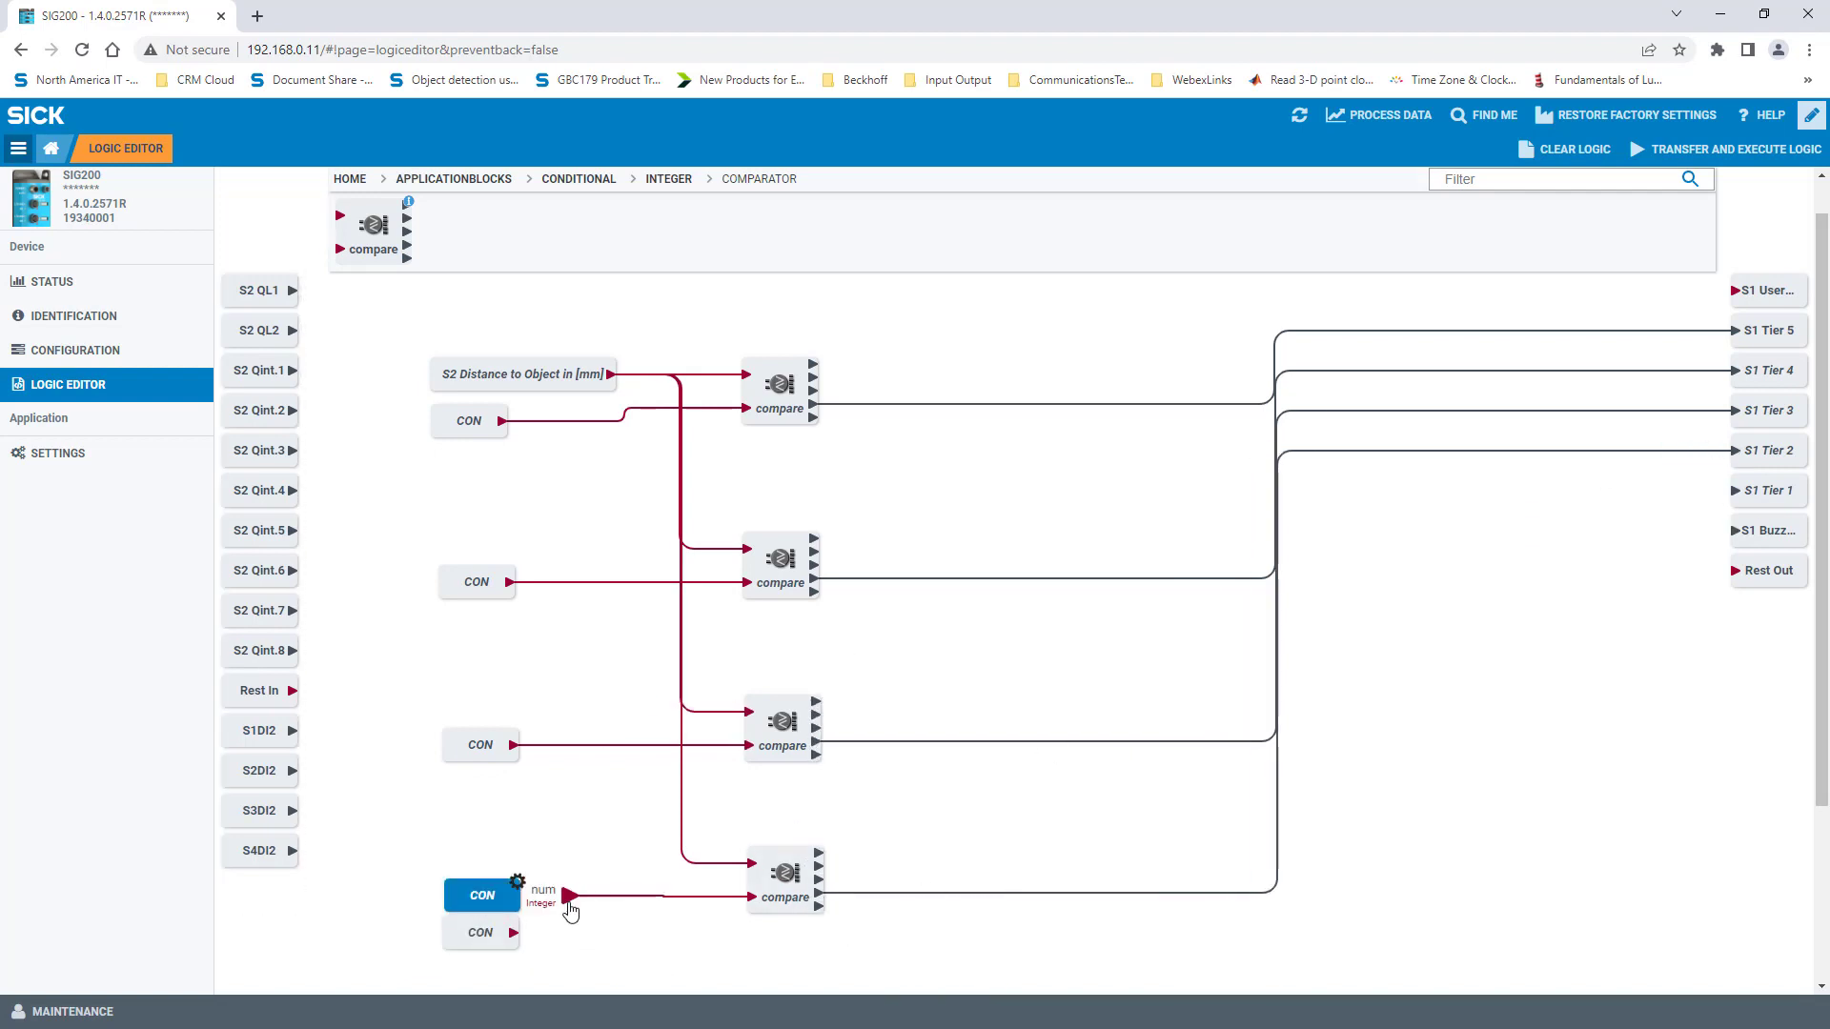
left_click_drag(372, 227, 791, 862)
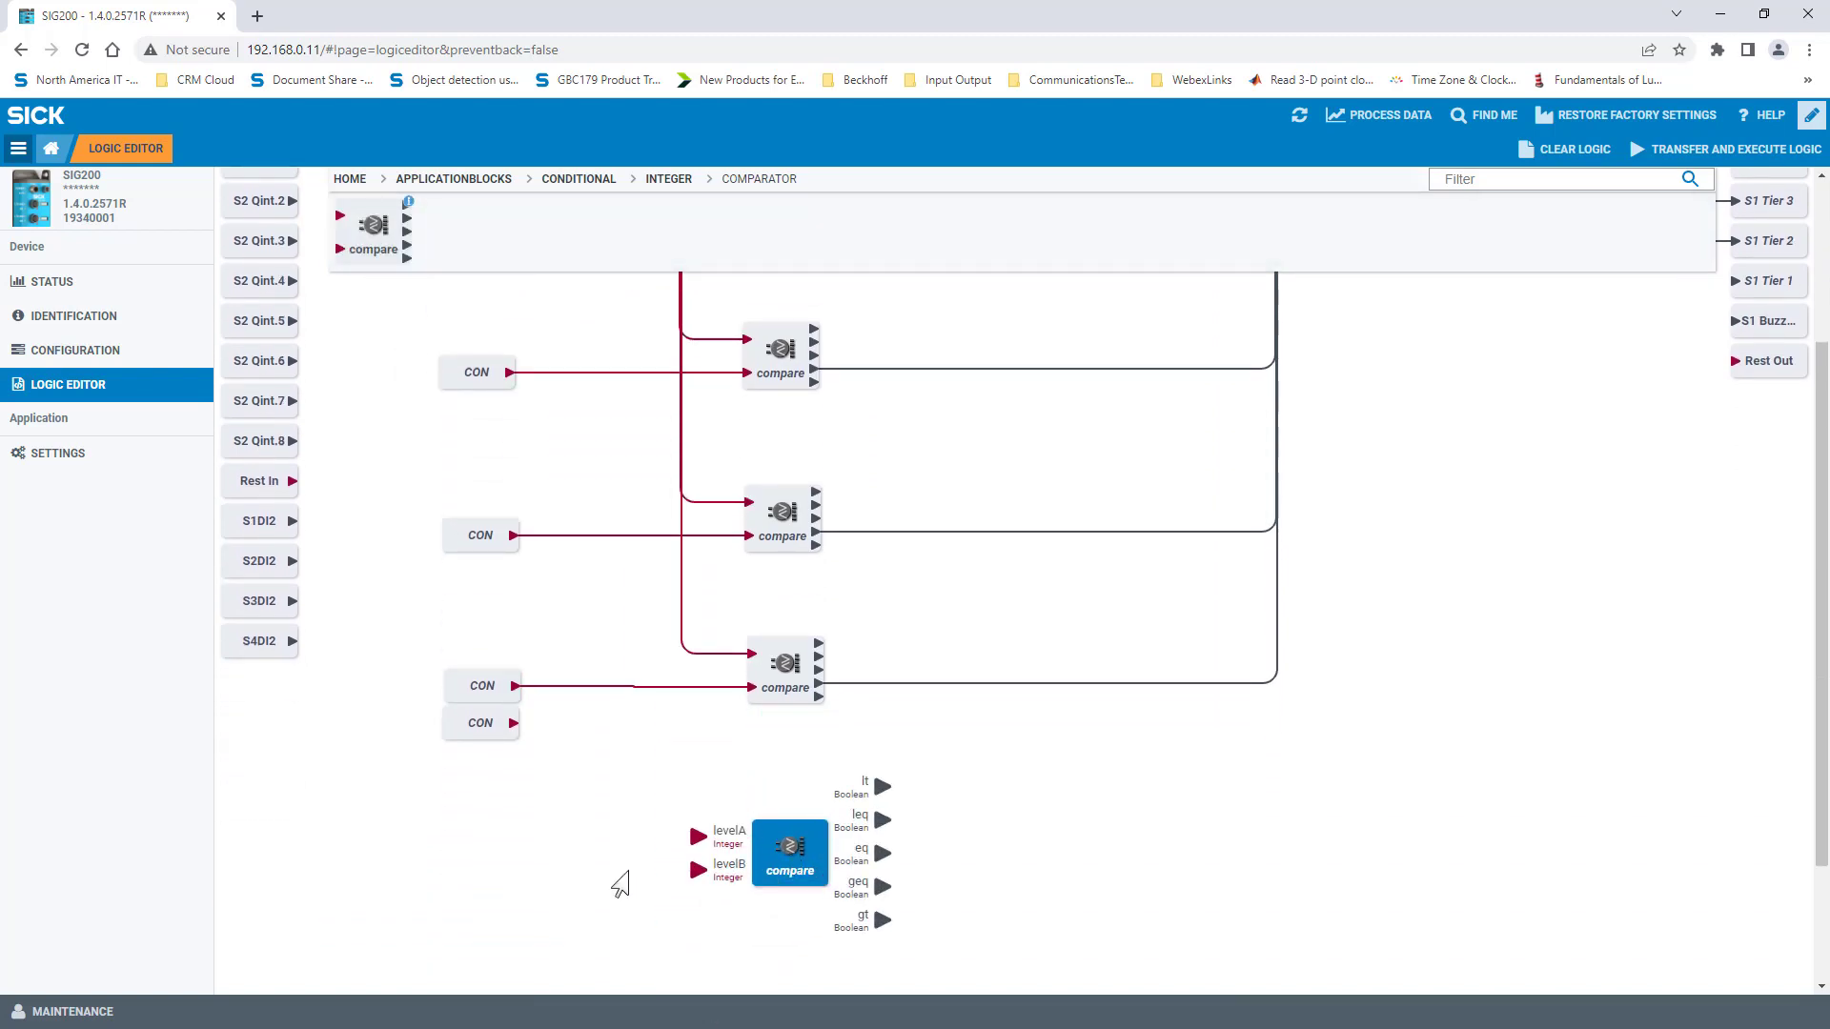
scroll(620, 884, "up", 3)
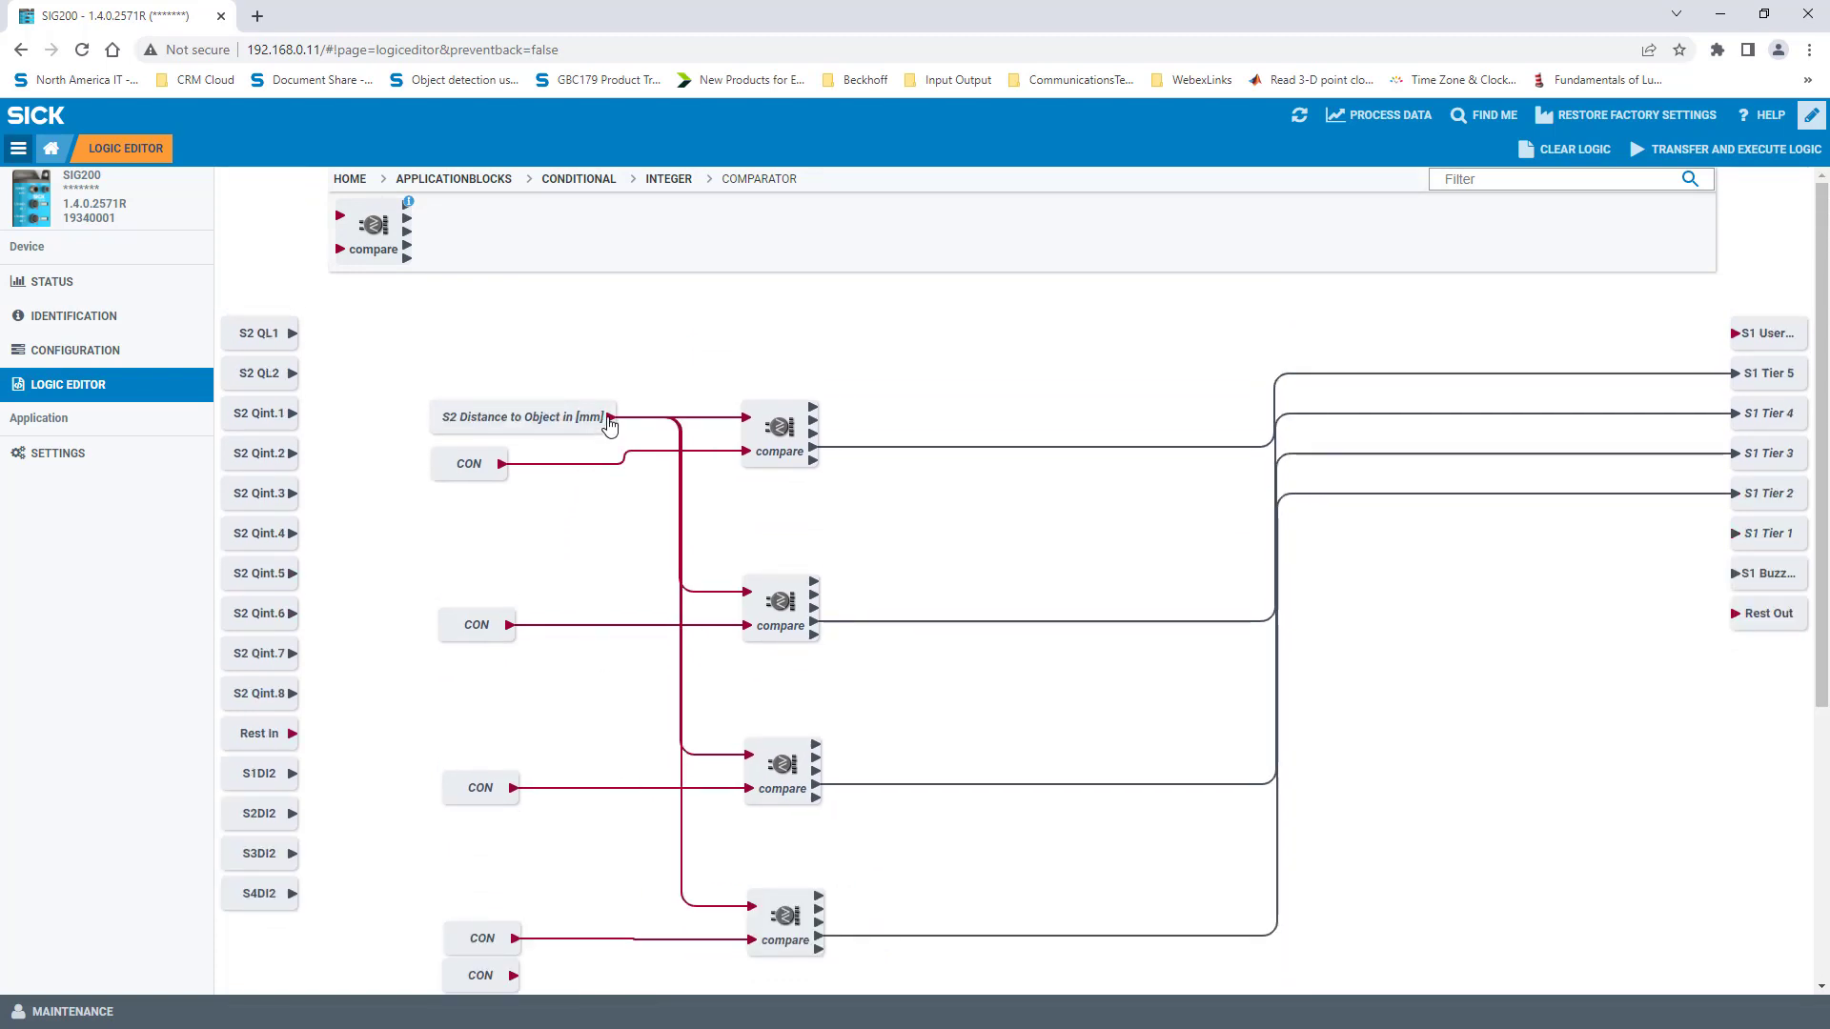
Step: Feed S2 Distance and a CON block with ConstantValue 100 into the fifth compare block
left_click_drag(610, 426, 700, 884)
left_click_drag(482, 764, 735, 908)
left_click(489, 920)
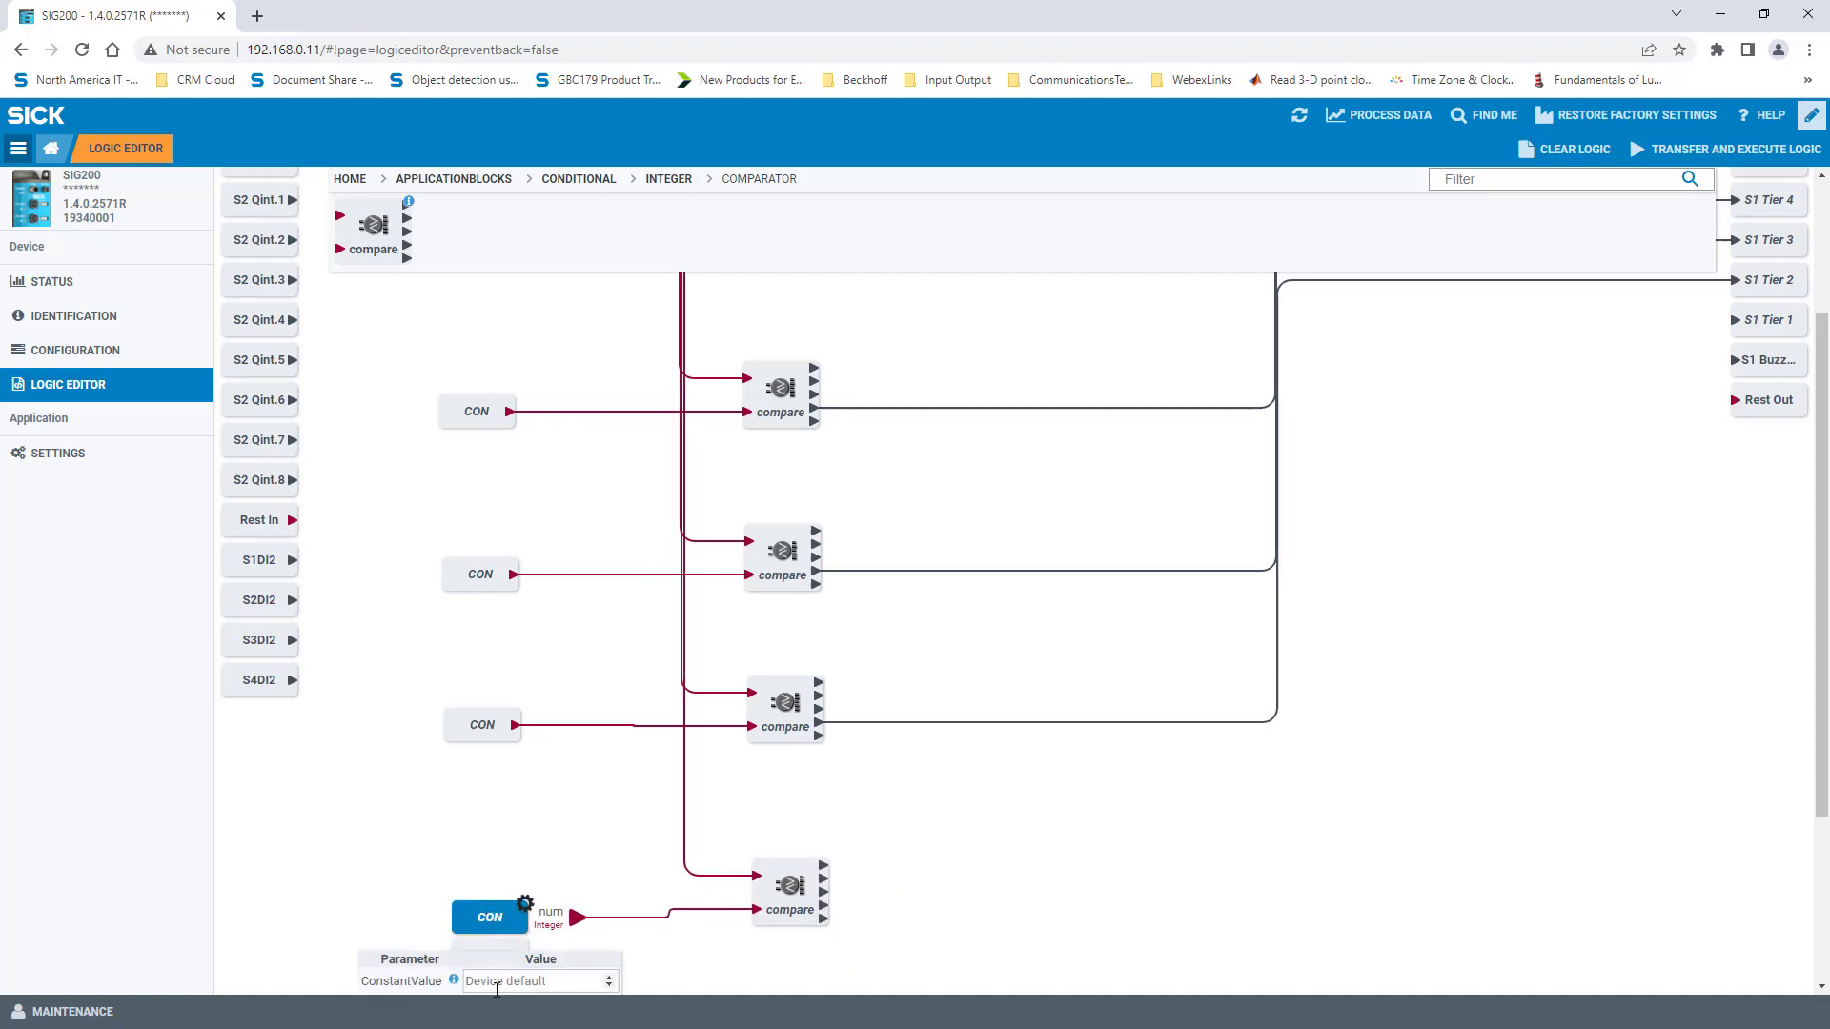
type("100")
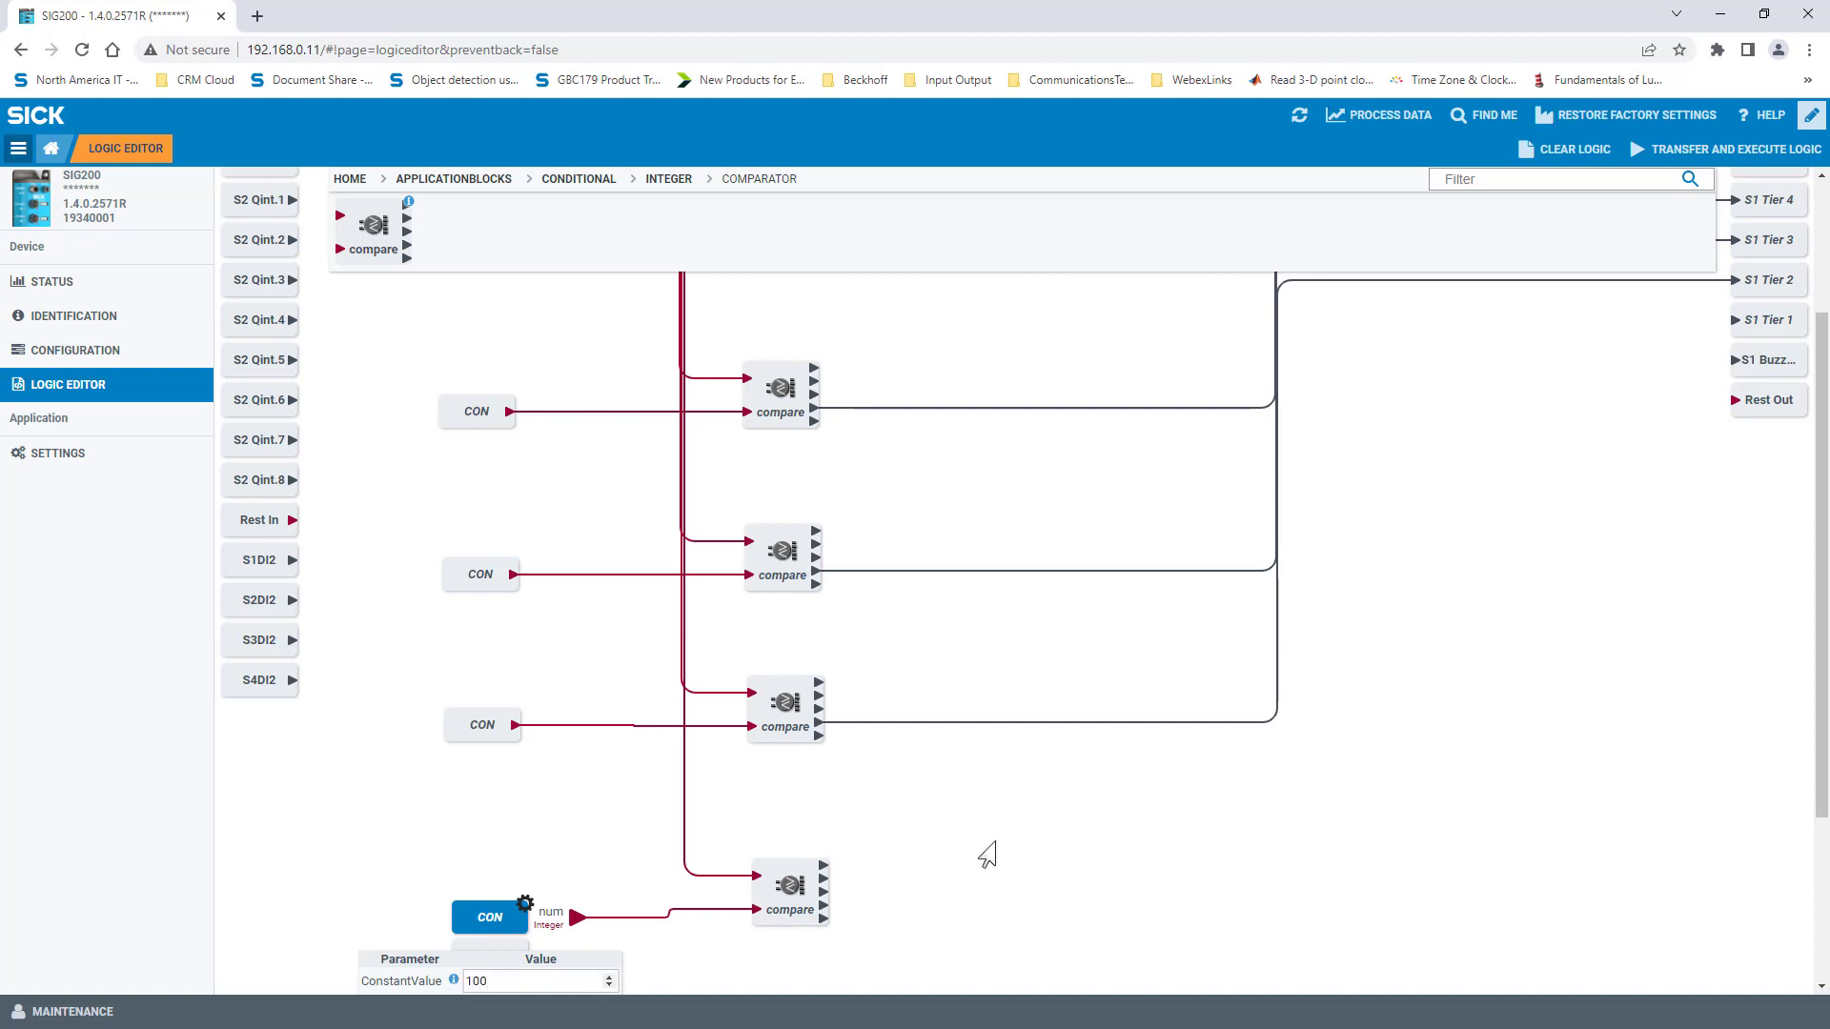
left_click(970, 861)
Step: Connect the fifth comparator's output to S1 Tier 1 and tidy the constant blocks
left_click_drag(825, 913, 1733, 321)
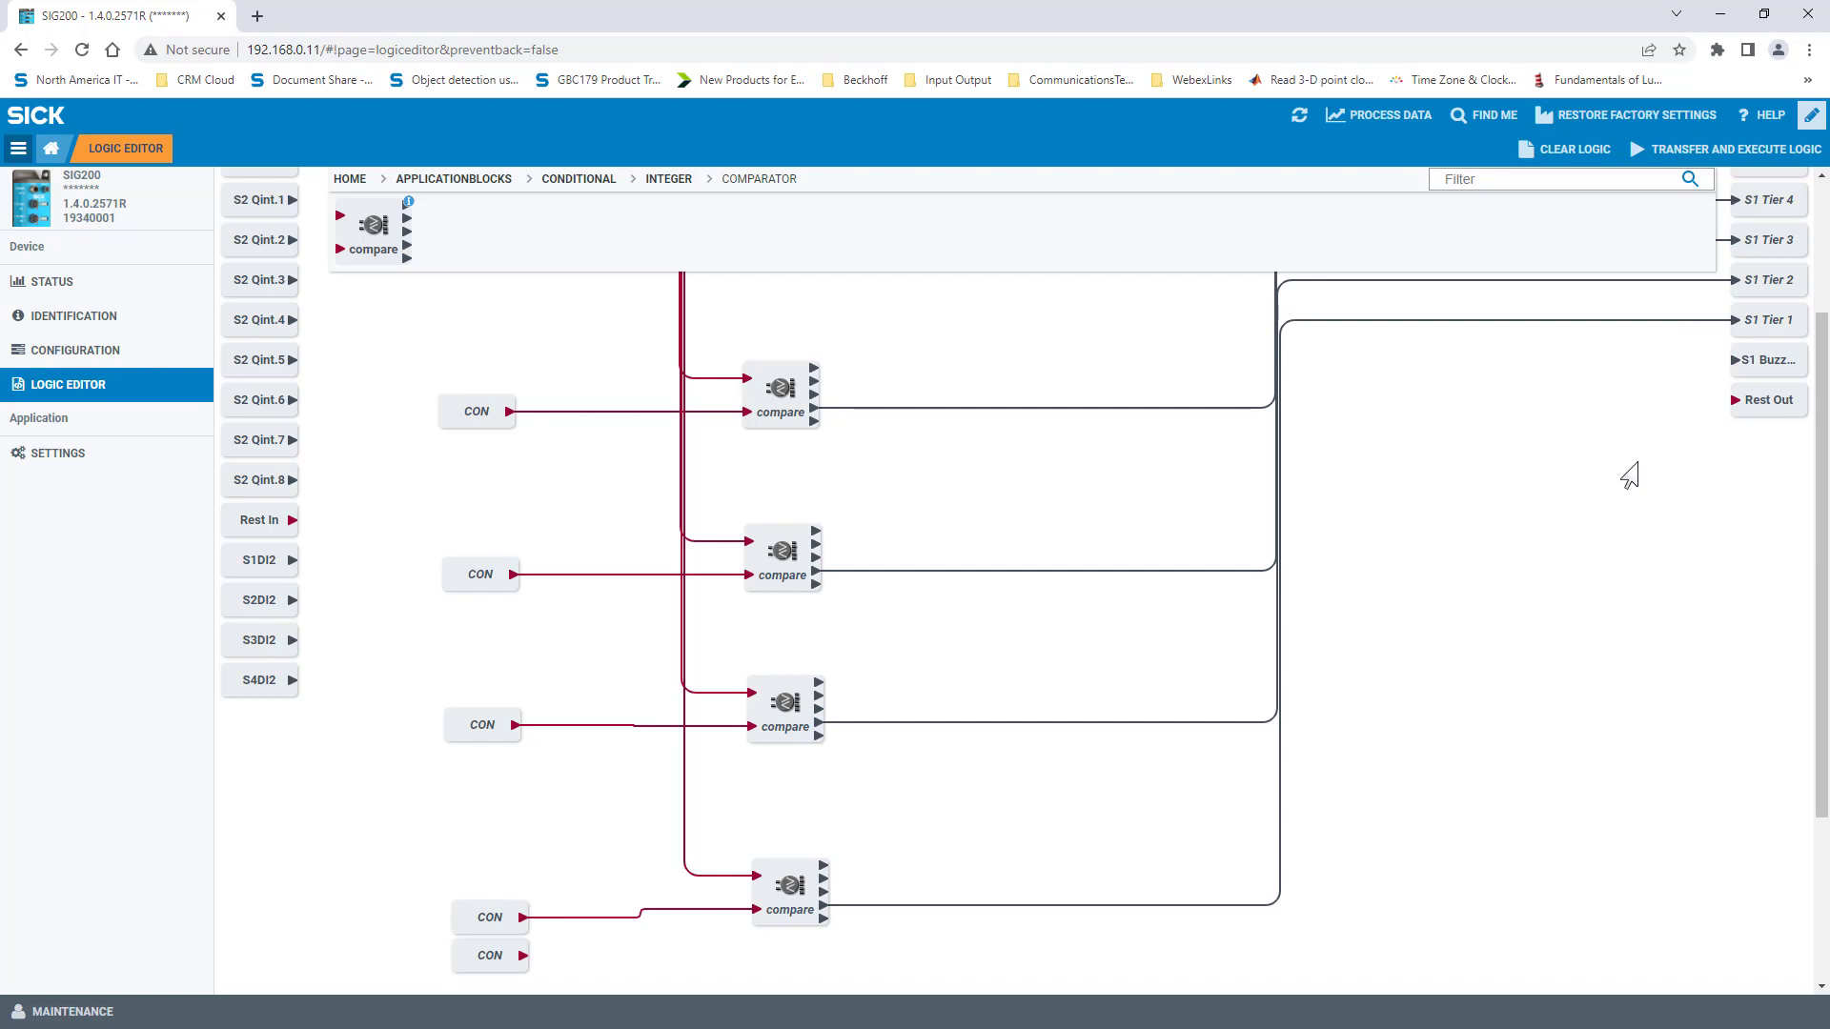
left_click_drag(490, 917, 493, 908)
left_click(482, 726)
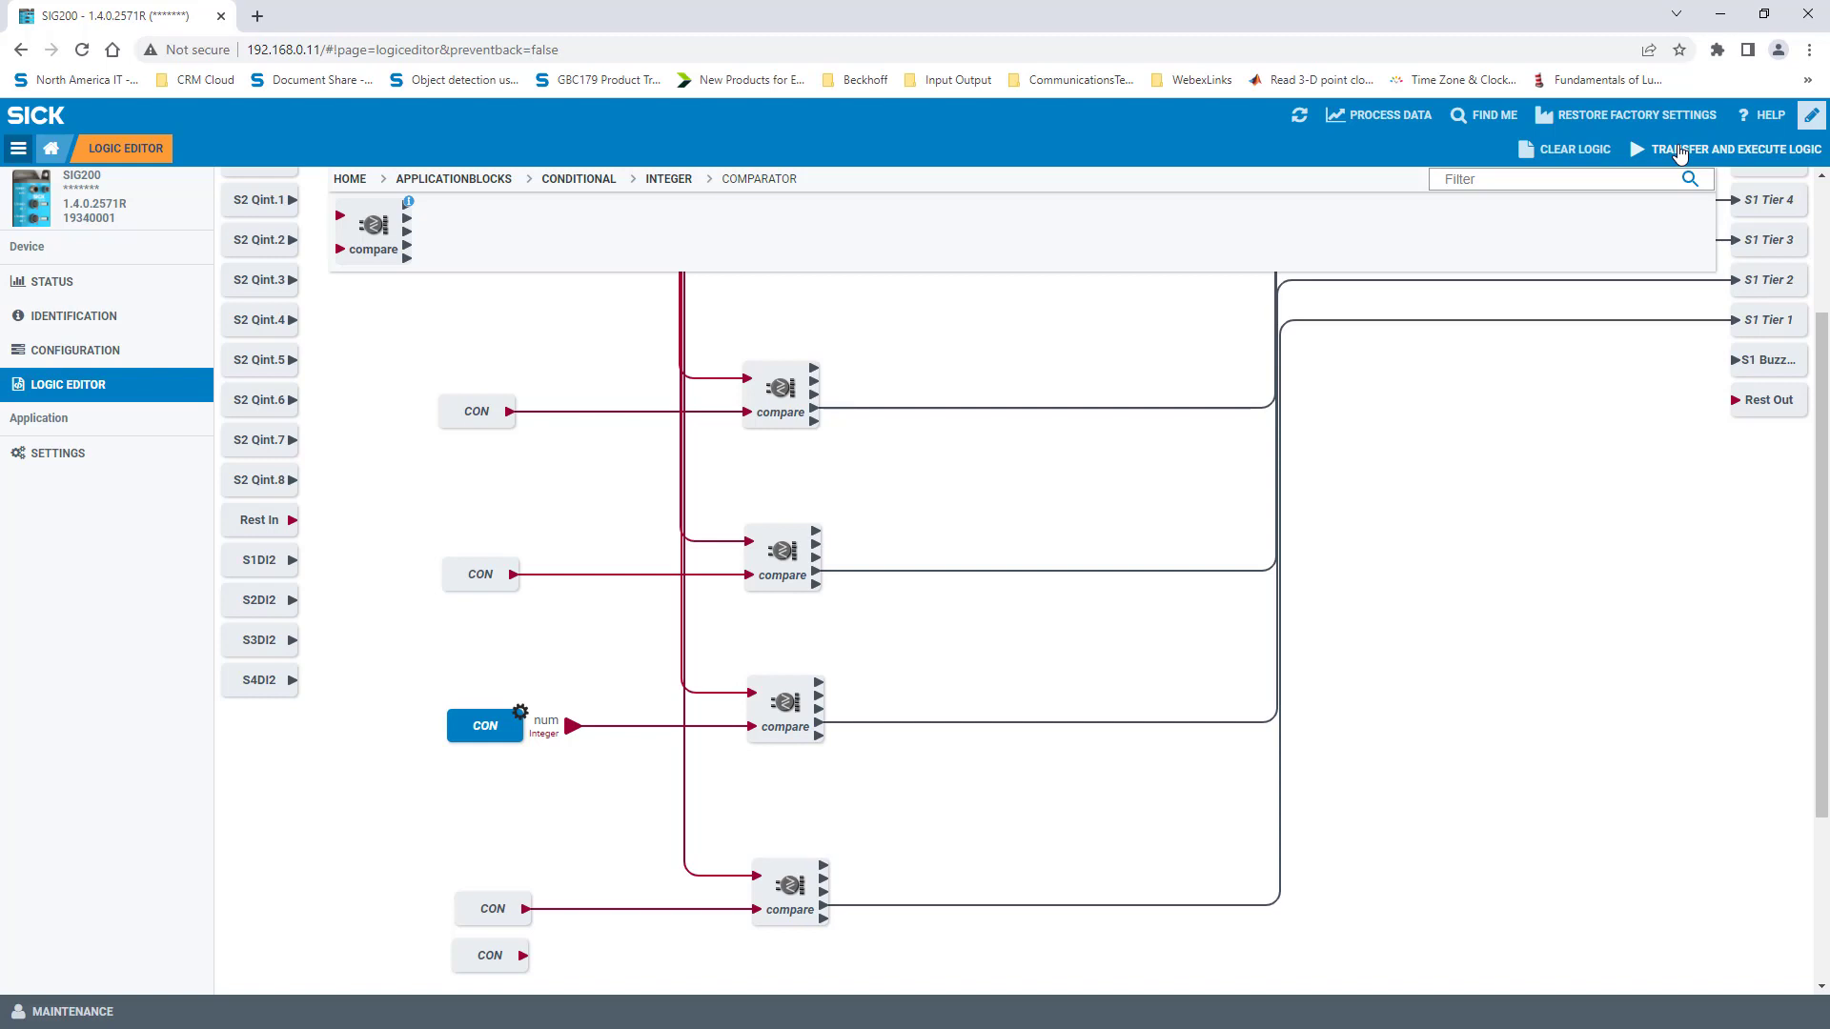
Step: Transfer the five-comparator logic to the SIG200 and execute it
left_click(1711, 159)
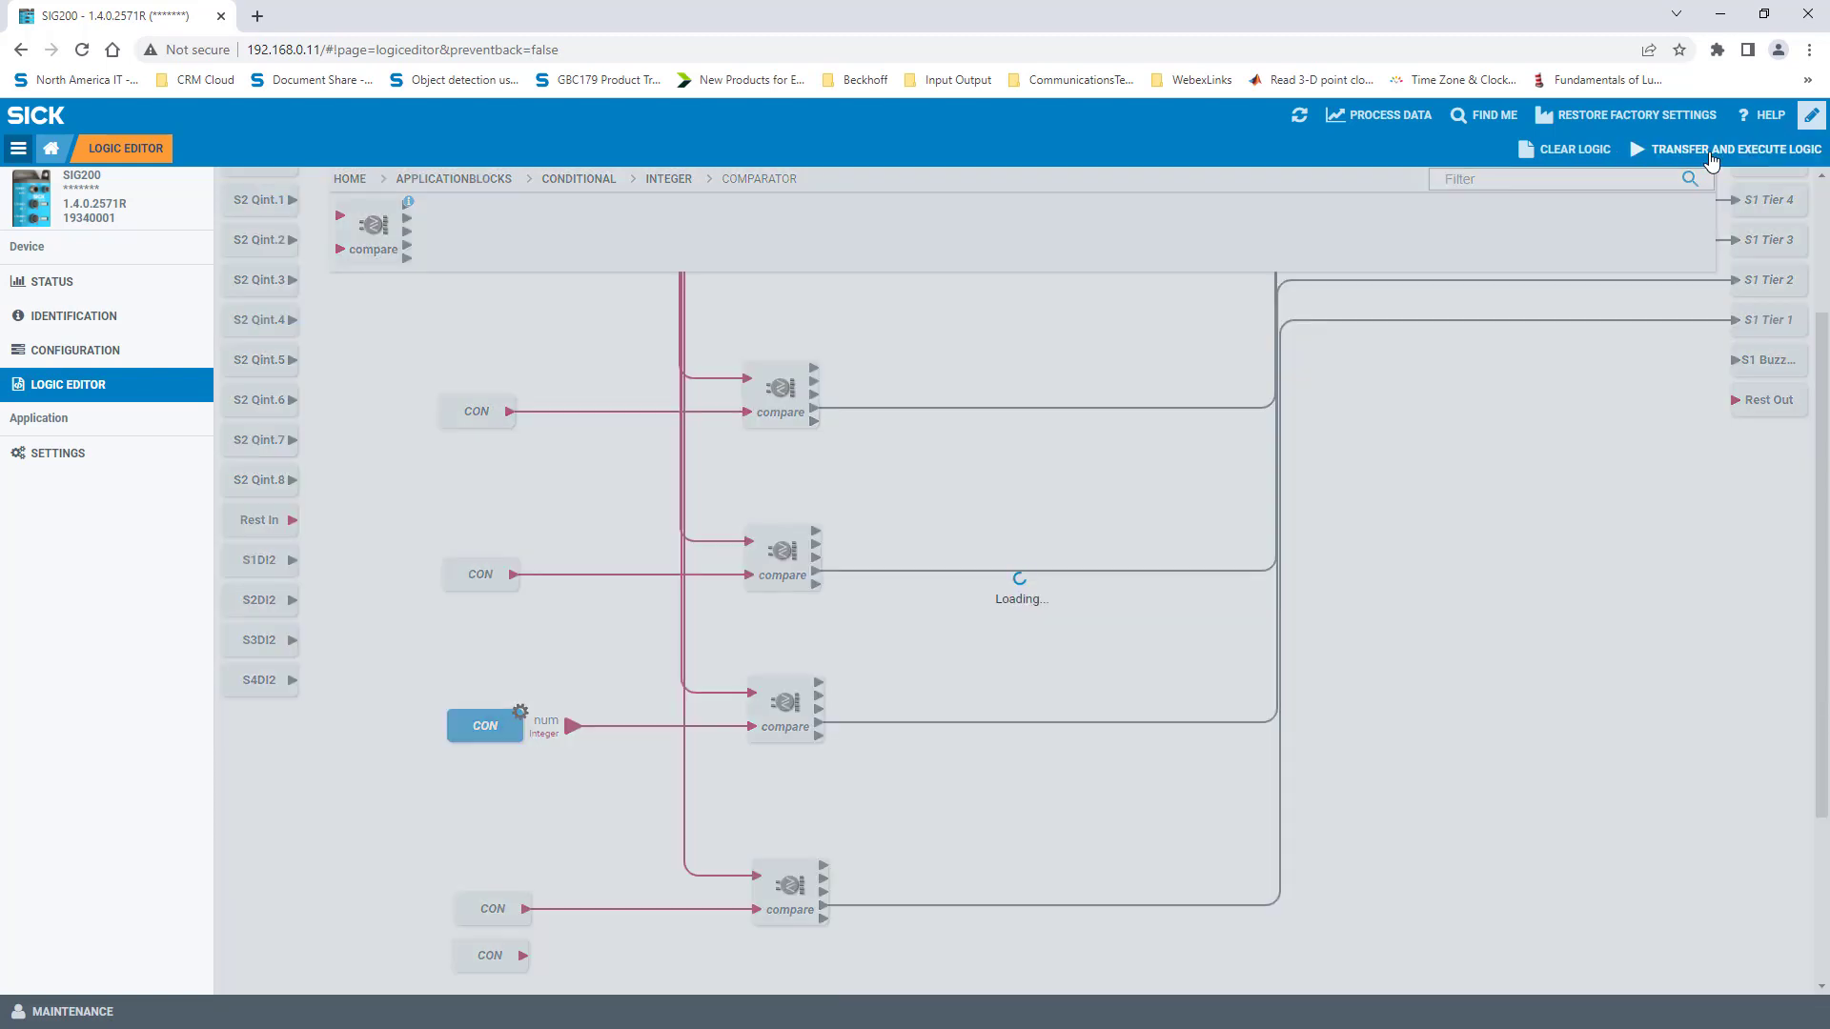